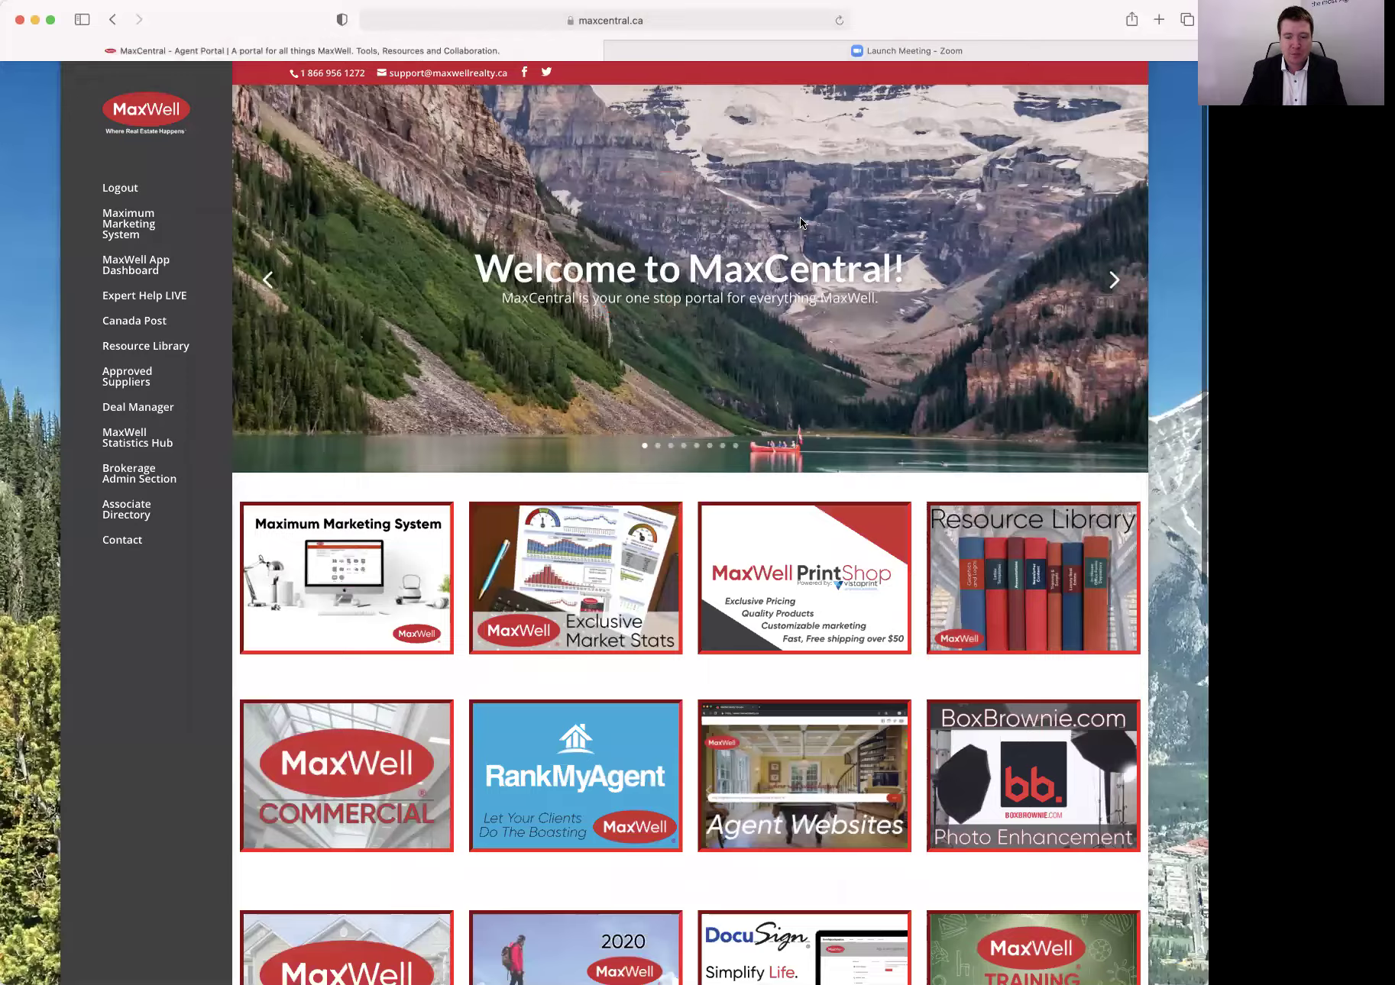
Scroll down the MaxCentral portal and launch the Deal Manager To Go tile in a new tab.
{"action": "scroll", "coordinate": [802, 221], "scroll_direction": "down", "scroll_amount": 3}
{"action": "scroll", "coordinate": [801, 220], "scroll_direction": "down", "scroll_amount": 3}
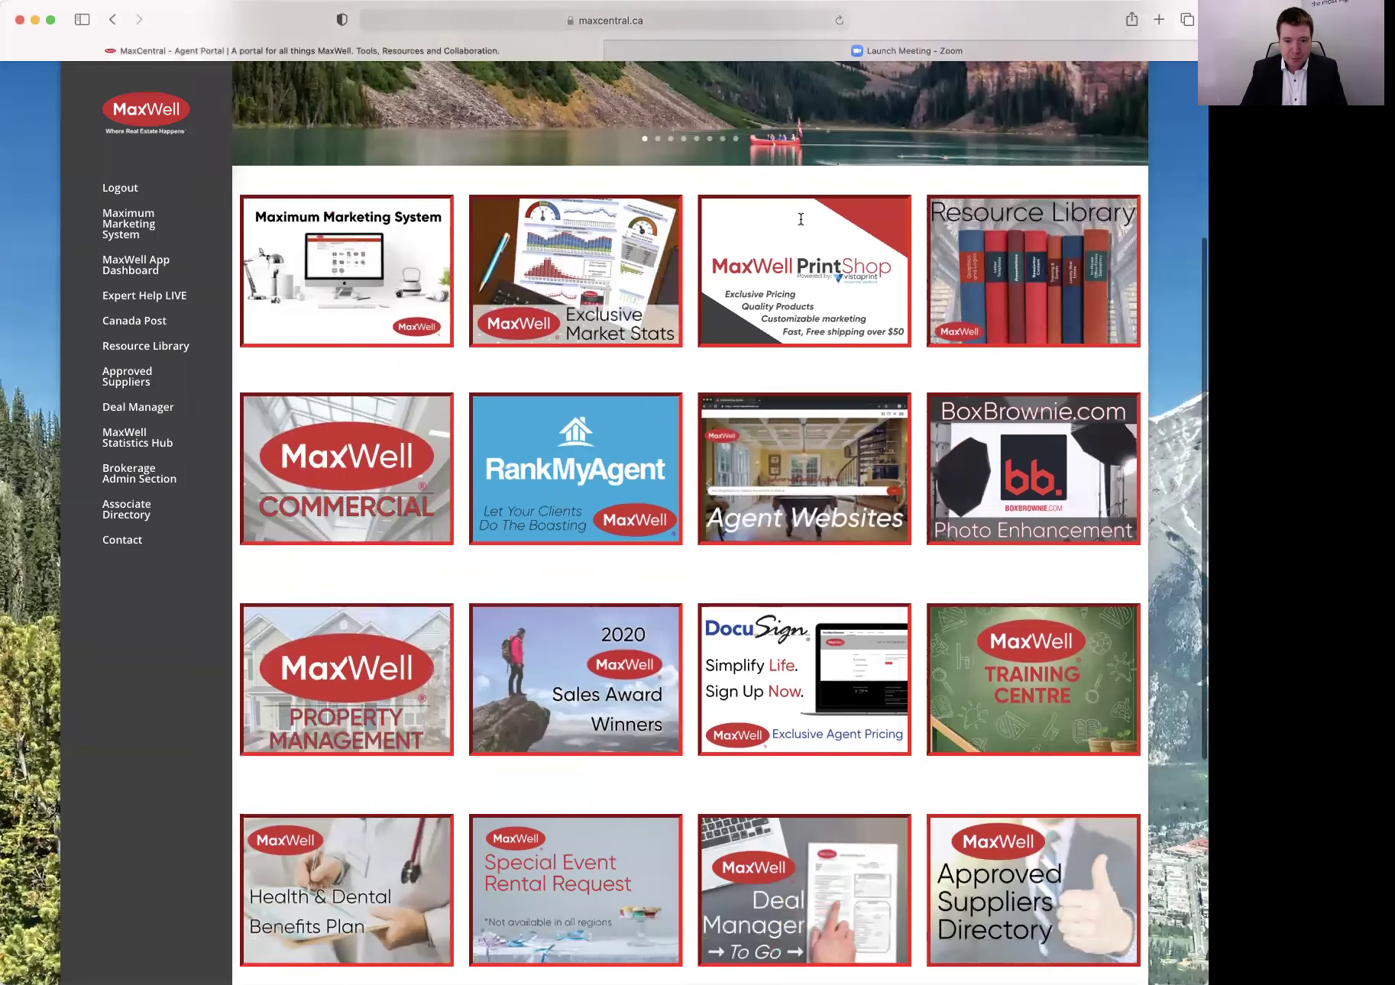
{"action": "scroll", "coordinate": [589, 264], "scroll_direction": "down", "scroll_amount": 1}
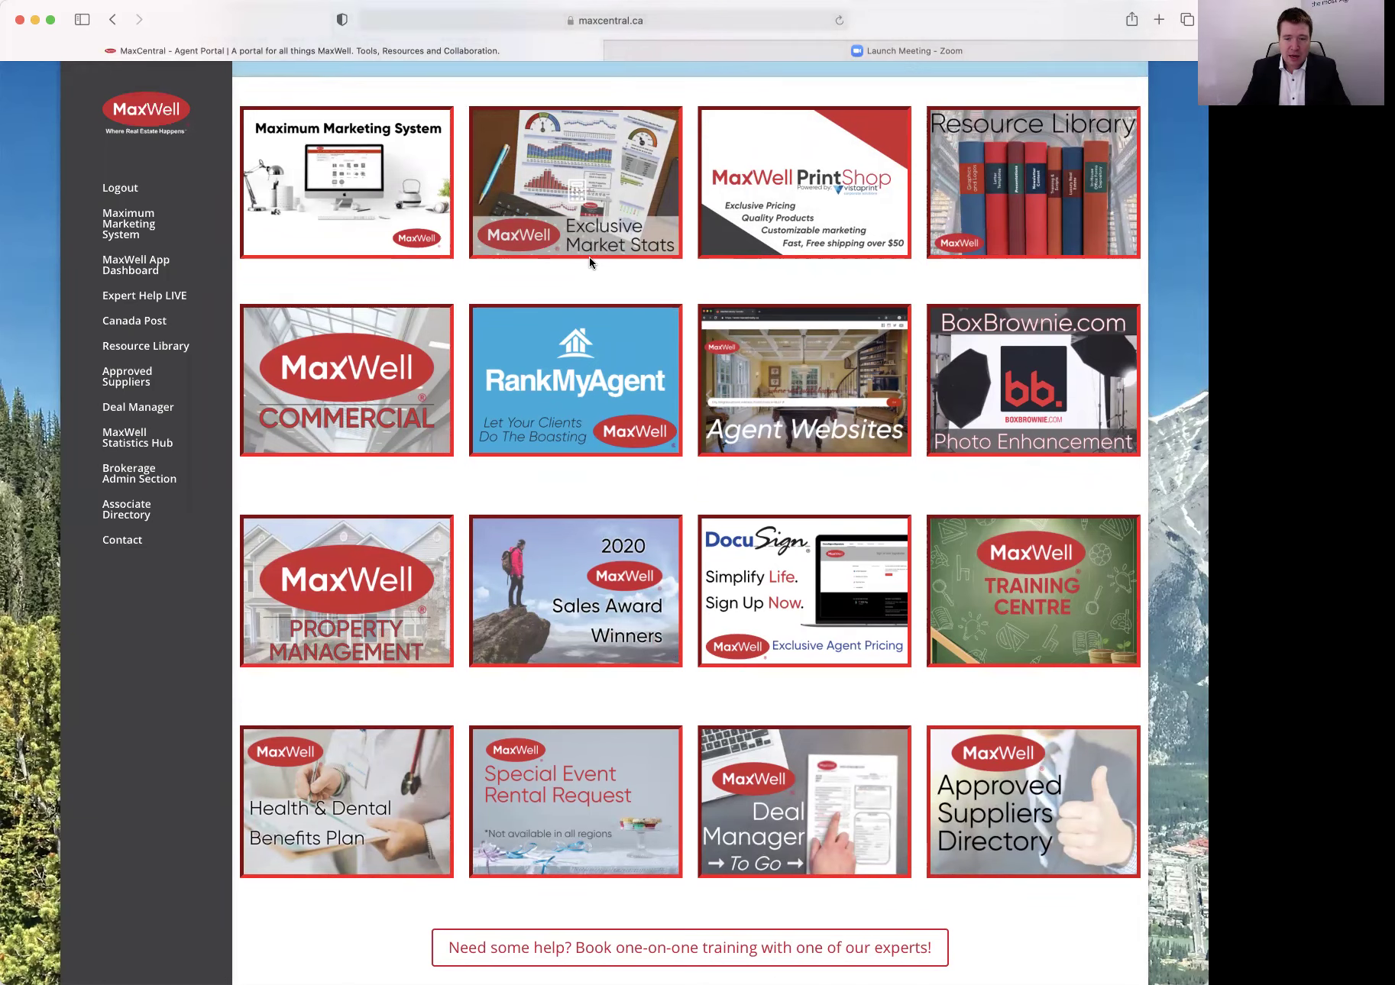
{"action": "left_click", "coordinate": [833, 767]}
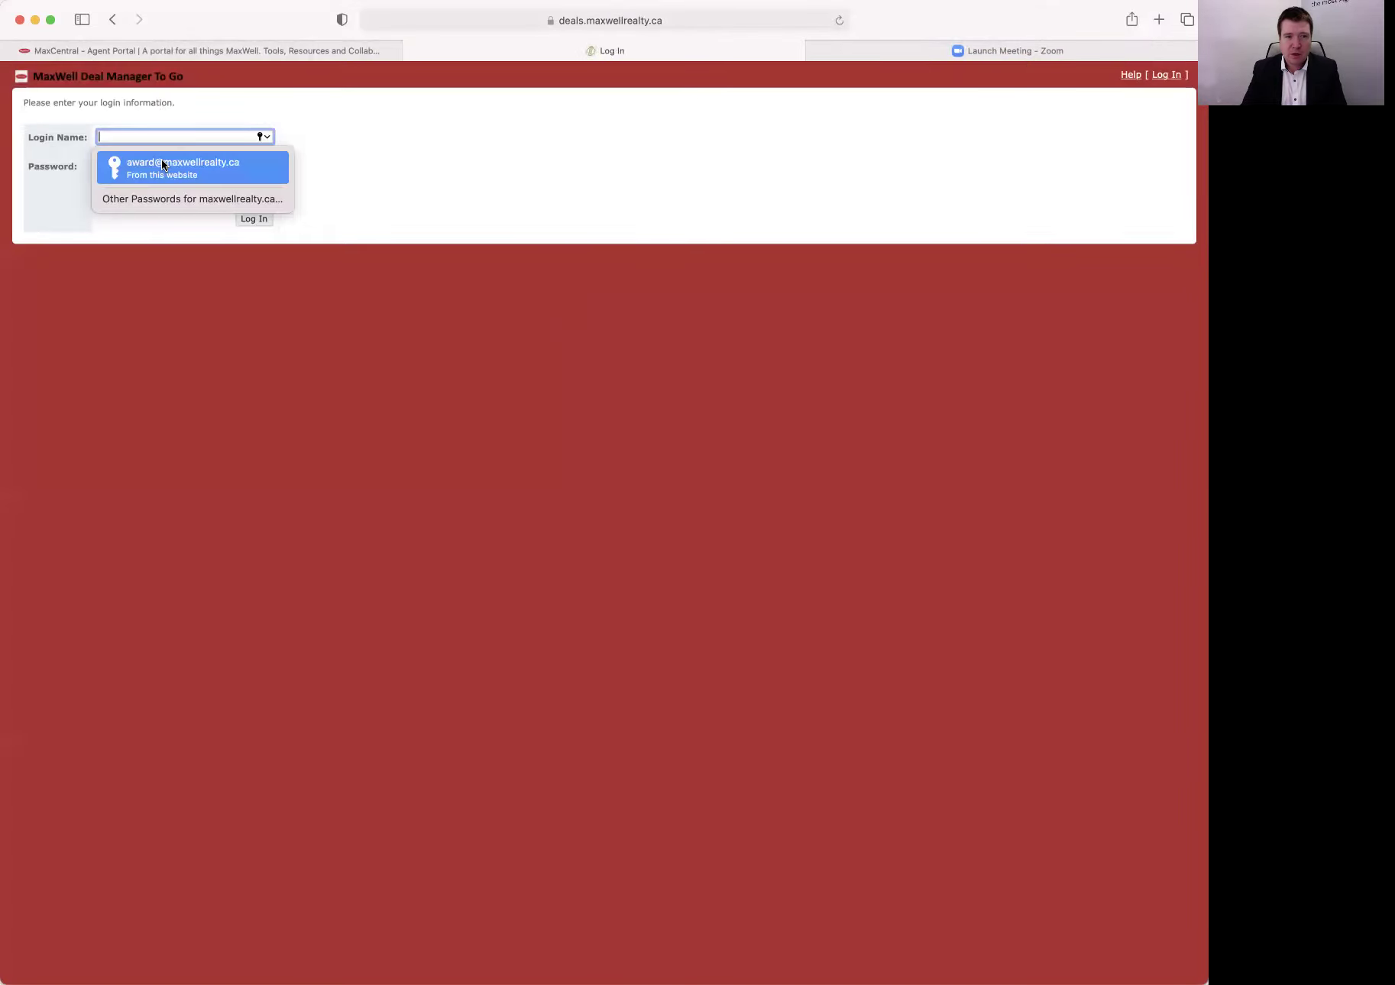
Log in with the autofilled saved credentials and Remember Me checked, submitting a second time to finish.
{"action": "left_click", "coordinate": [163, 164]}
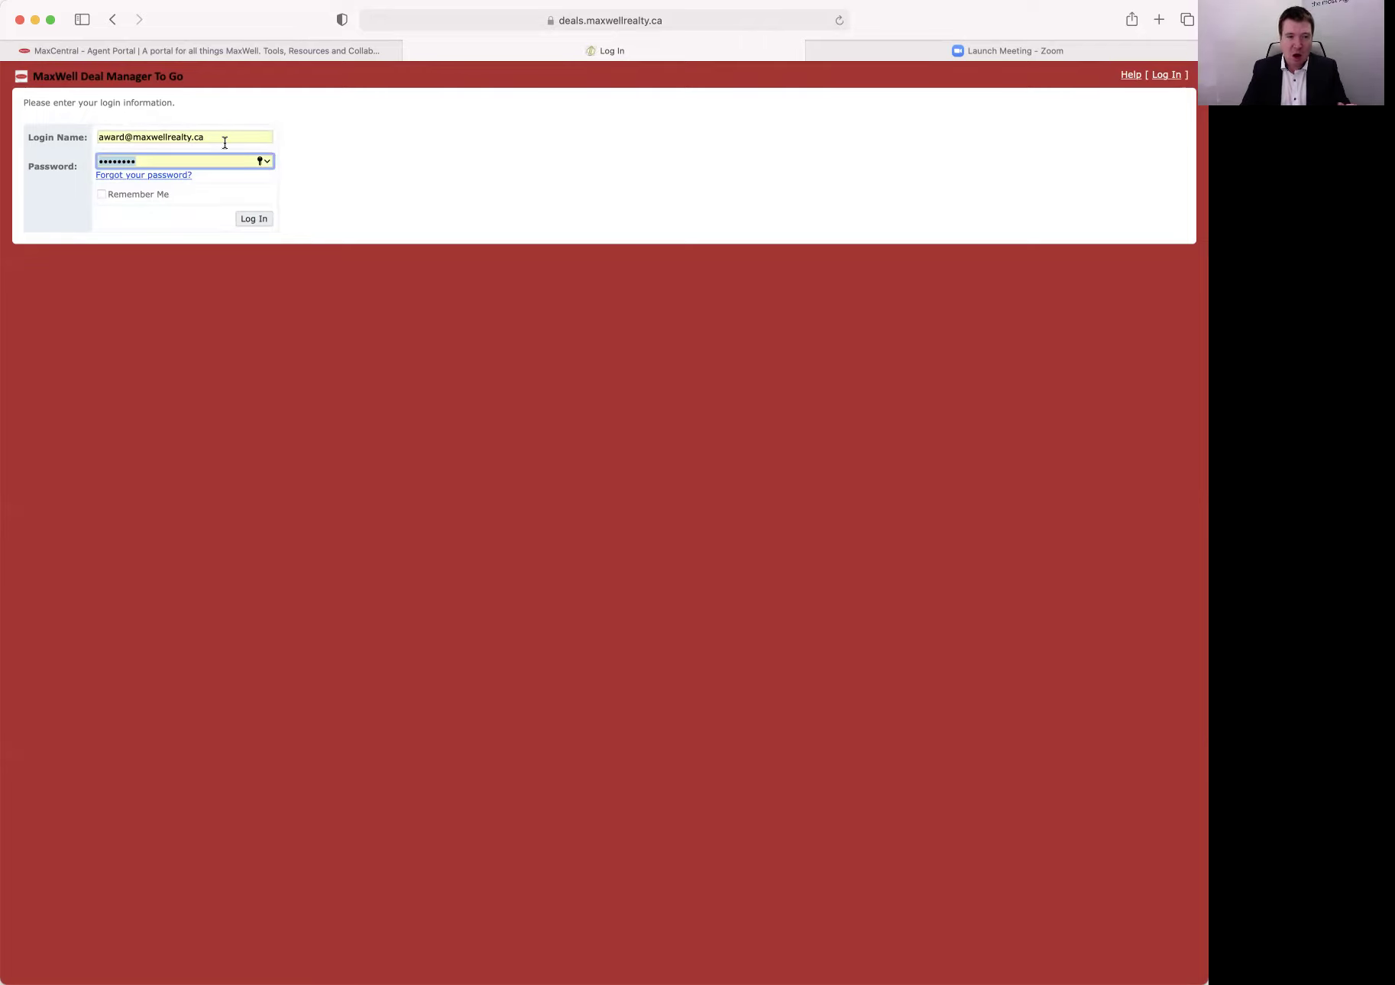
{"action": "left_click", "coordinate": [102, 195]}
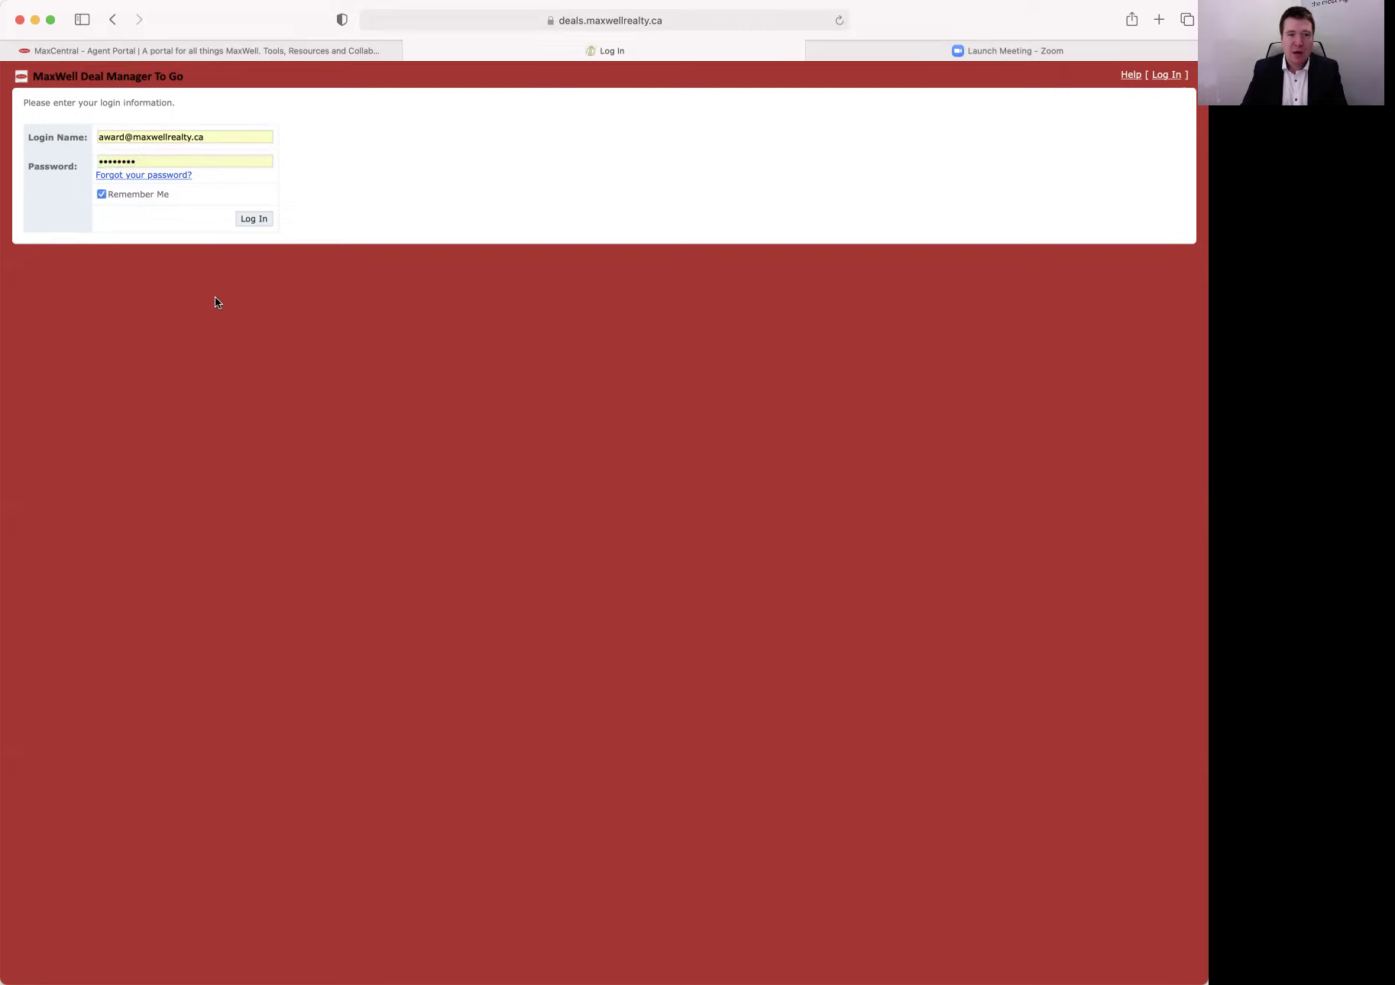
{"action": "left_click", "coordinate": [254, 219]}
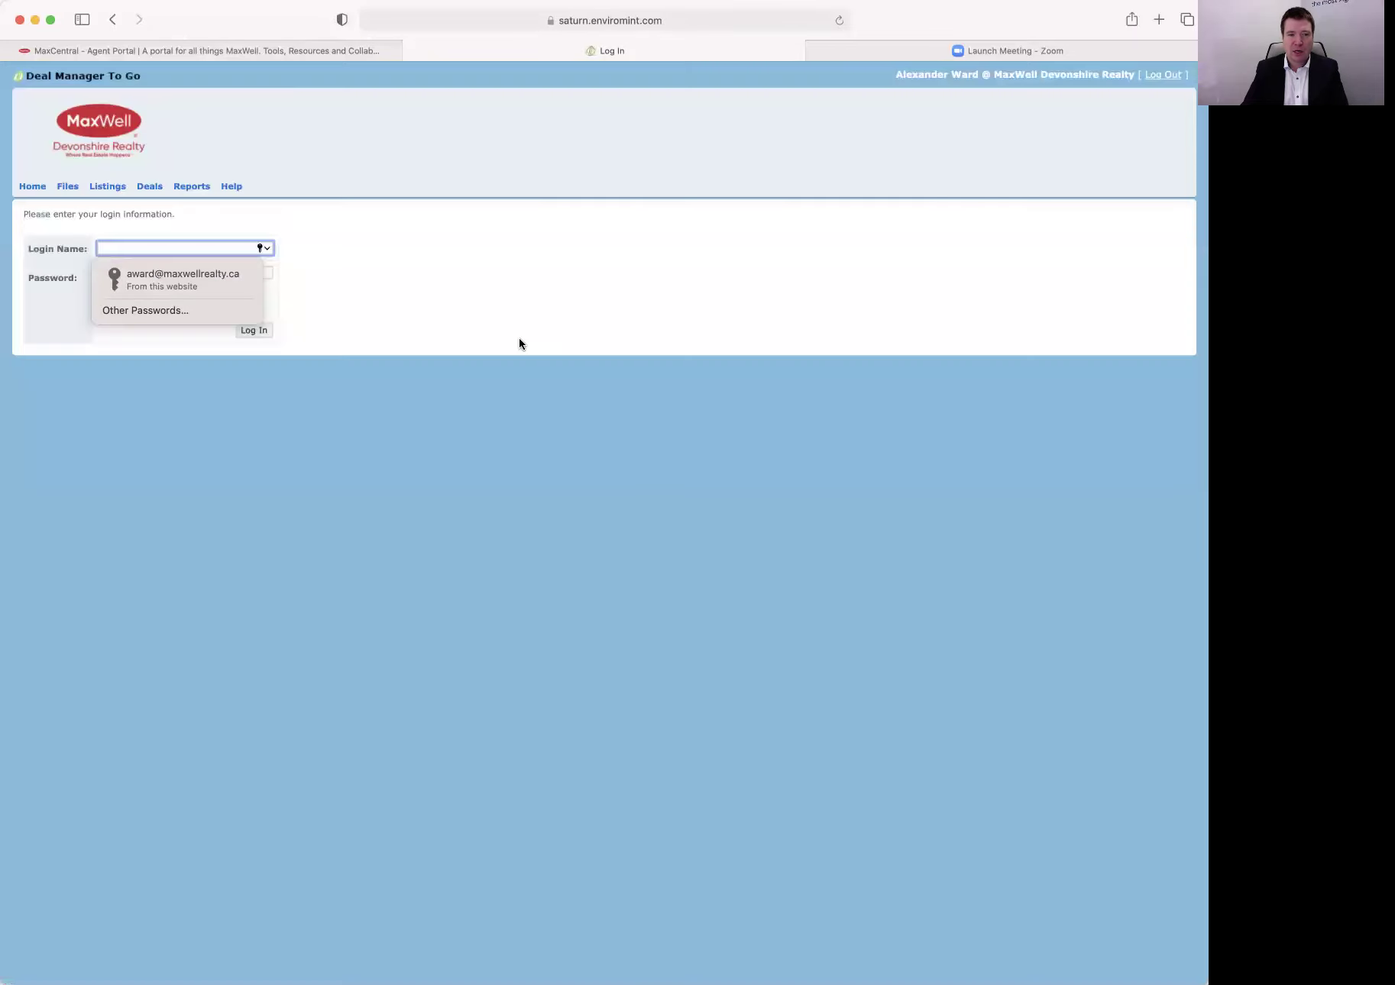
{"action": "left_click", "coordinate": [177, 279]}
{"action": "left_click", "coordinate": [271, 330]}
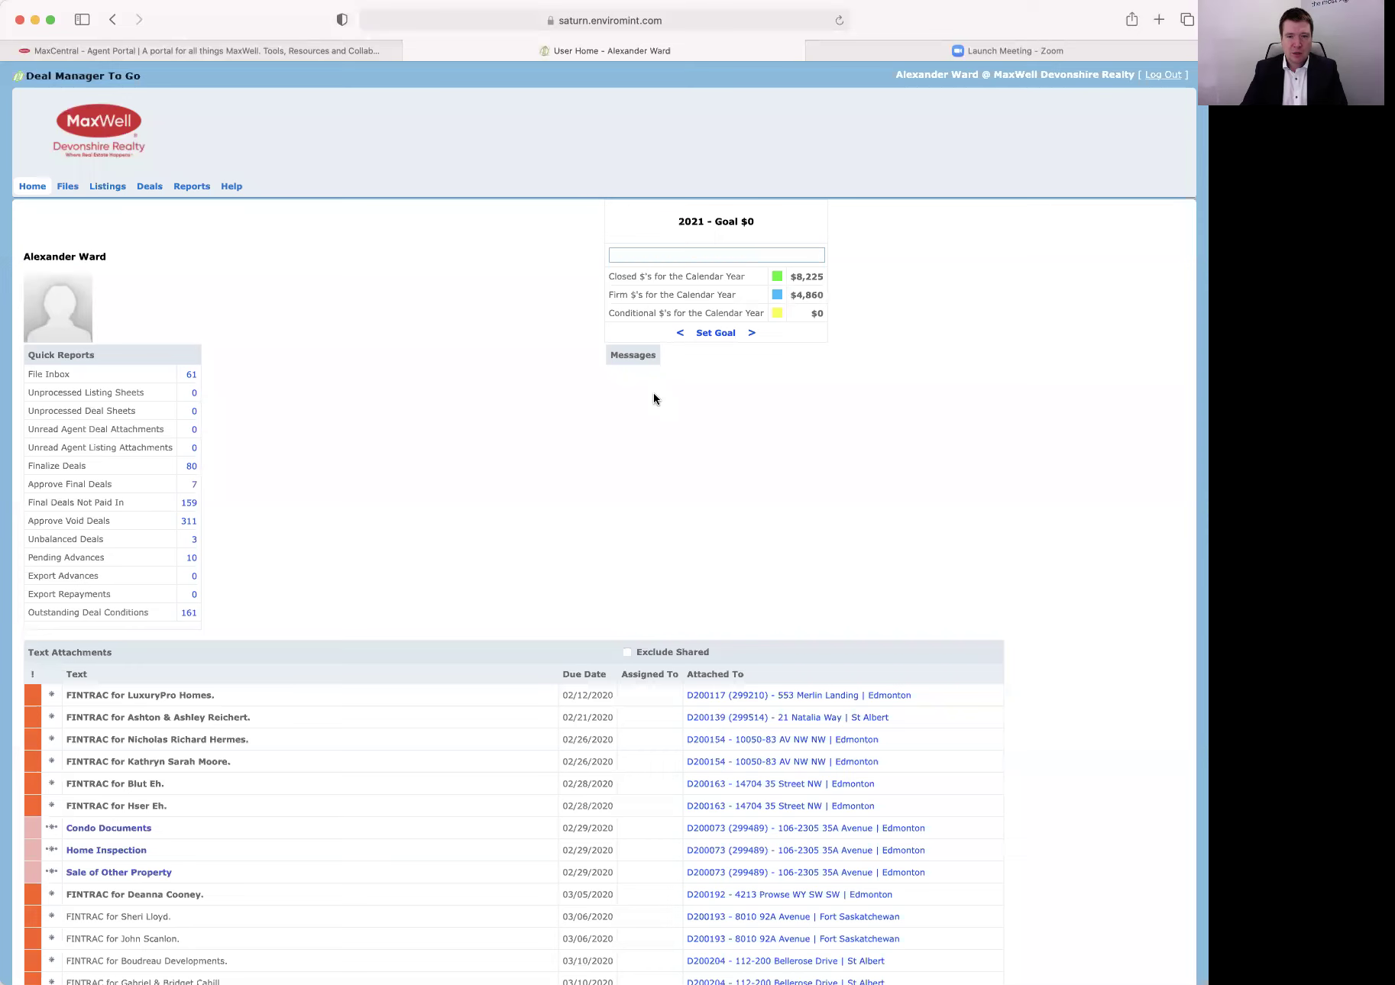
From User Home, open the Set Goal form under the 2021 goal panel.
{"action": "scroll", "coordinate": [927, 429], "scroll_direction": "down", "scroll_amount": 1}
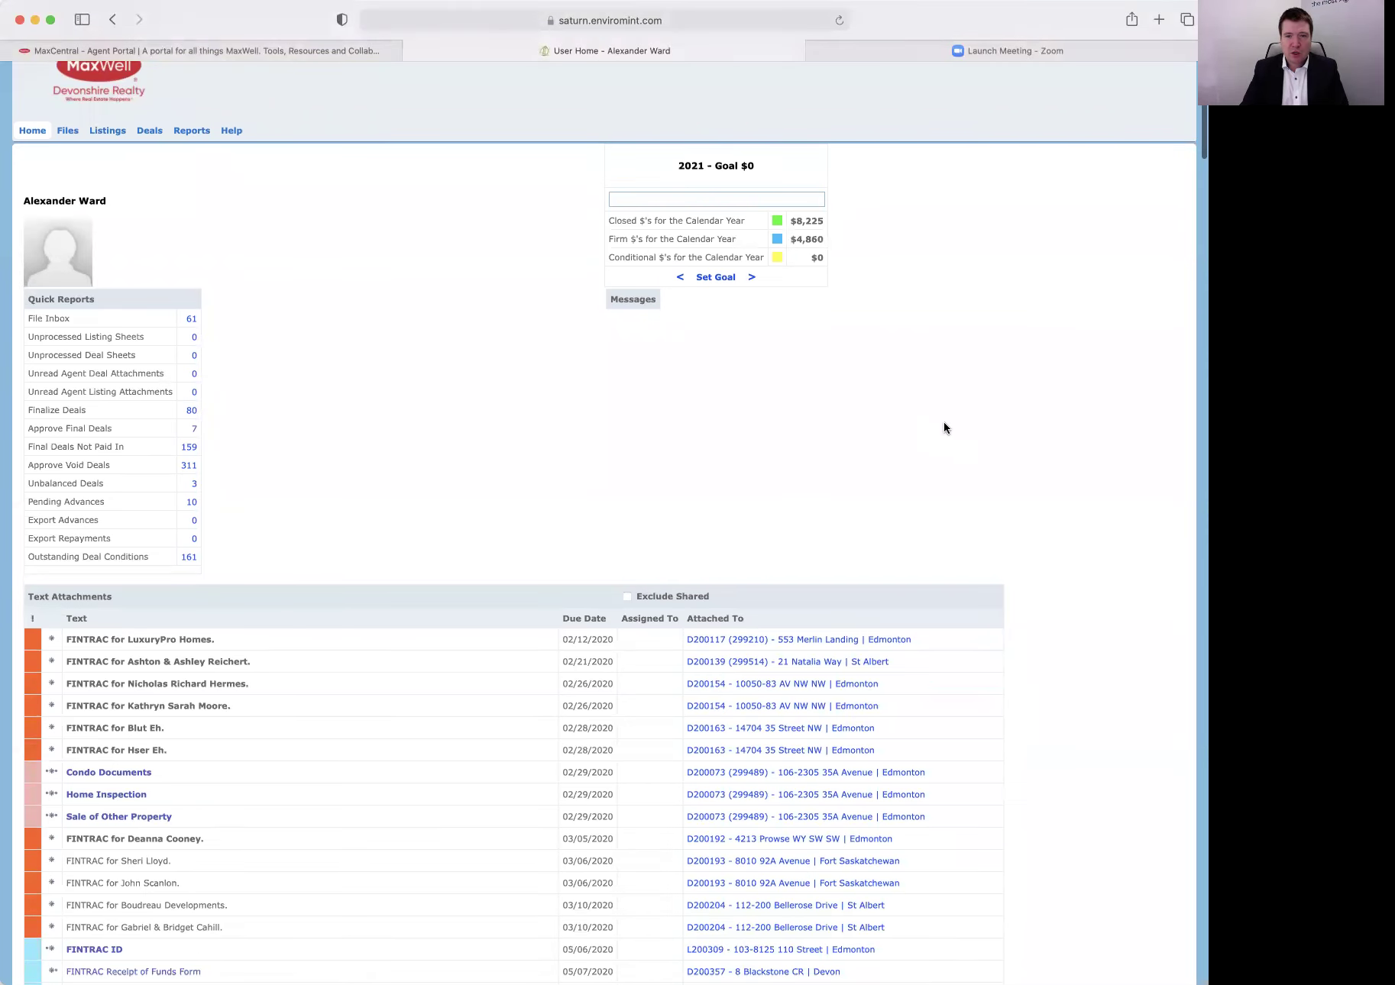
{"action": "scroll", "coordinate": [948, 420], "scroll_direction": "up", "scroll_amount": 1}
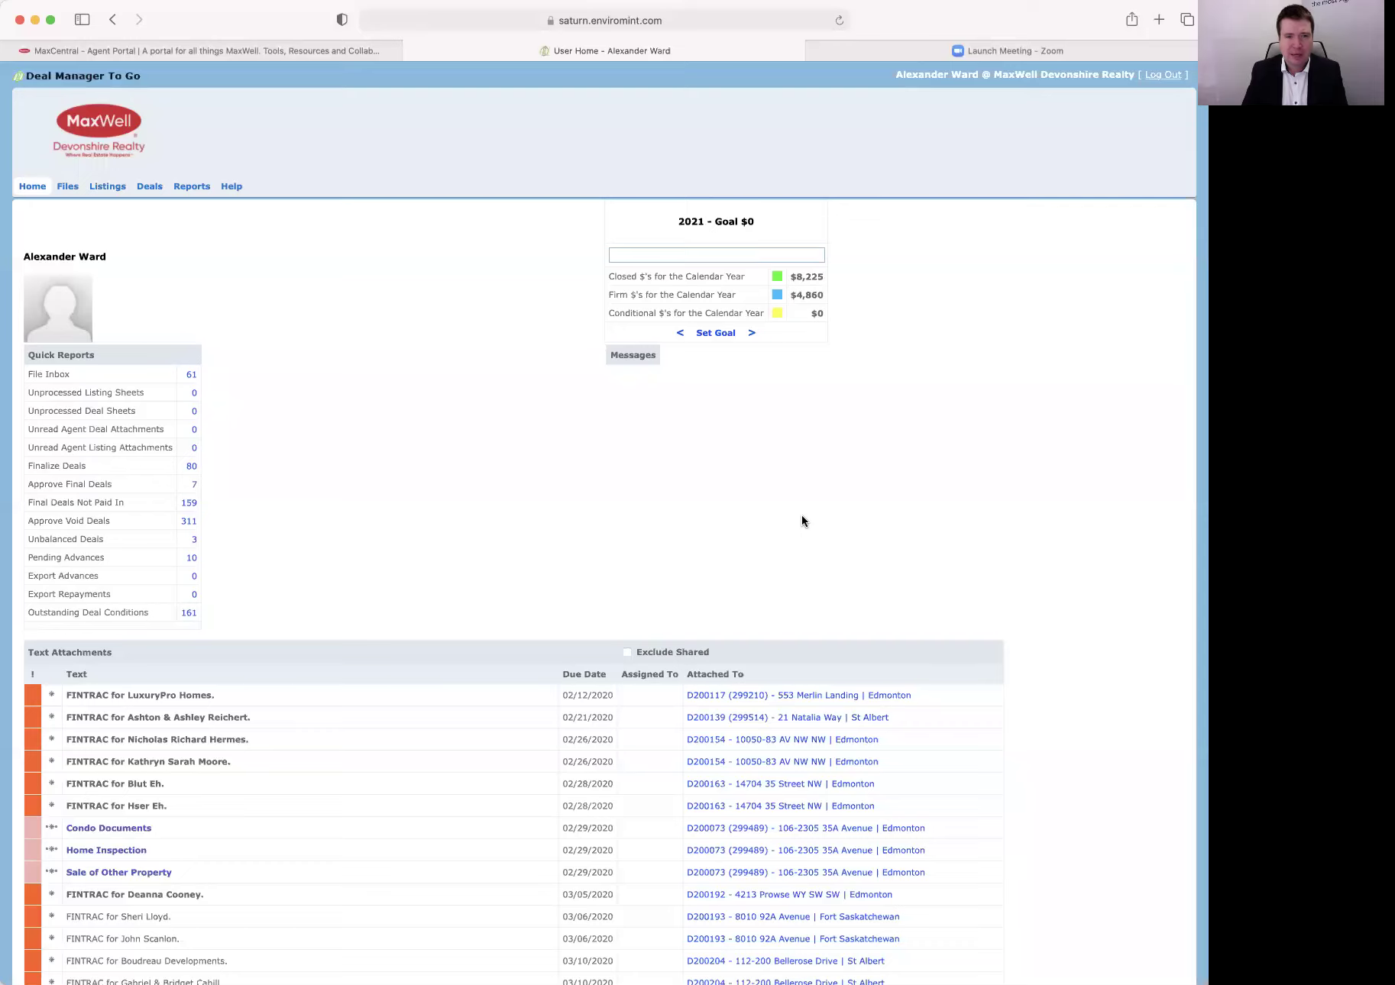
{"action": "left_click", "coordinate": [720, 334]}
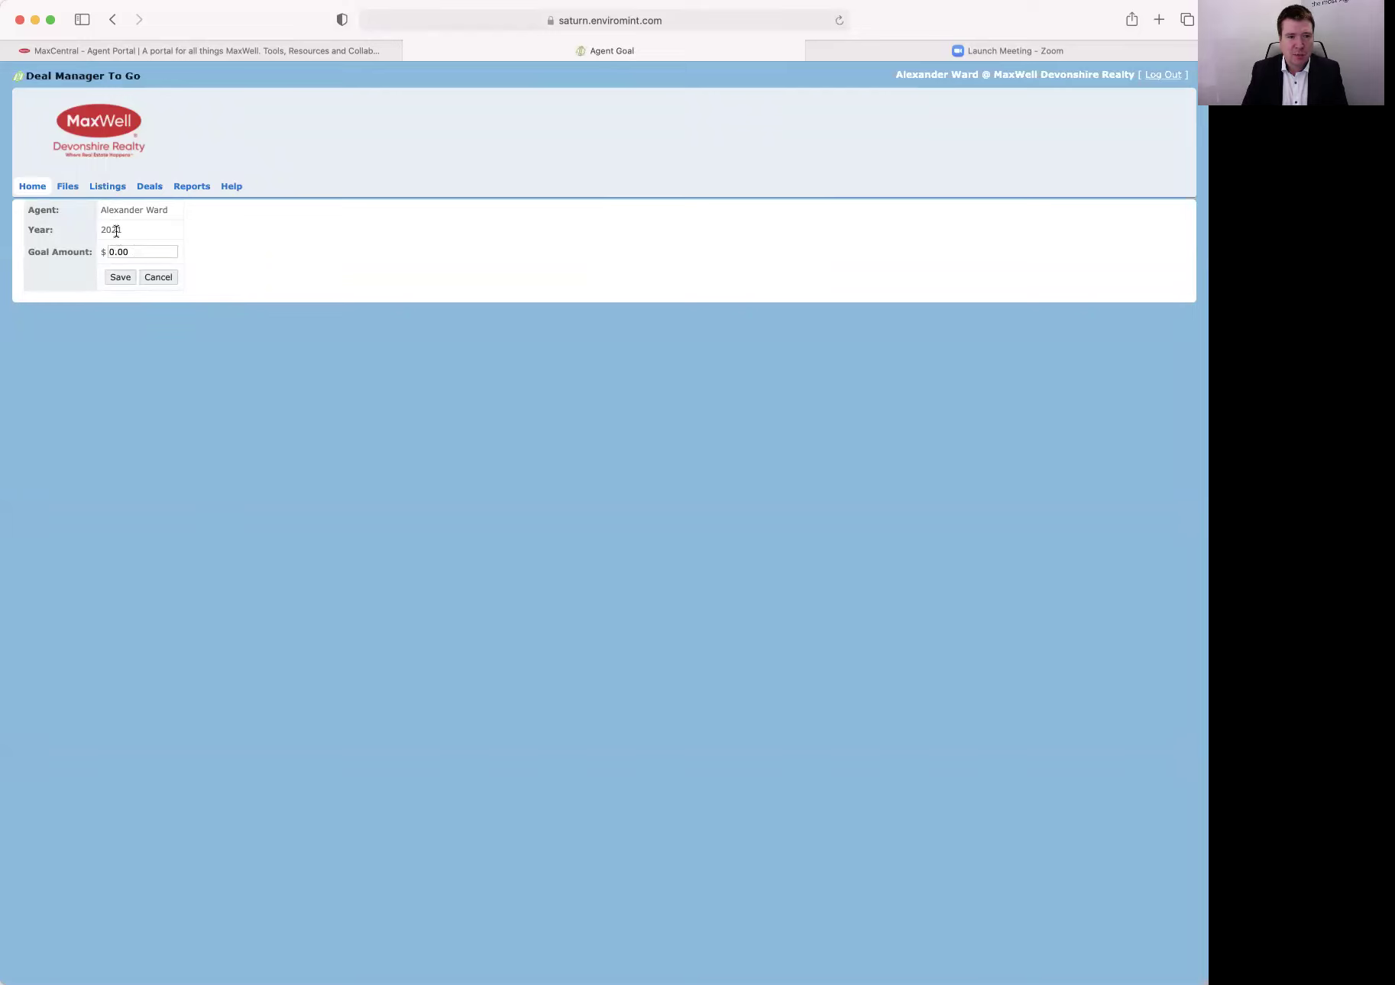
Replace the 0.00 goal amount with 100000 and save it.
{"action": "left_click_drag", "start_coordinate": [139, 252], "coordinate": [81, 250]}
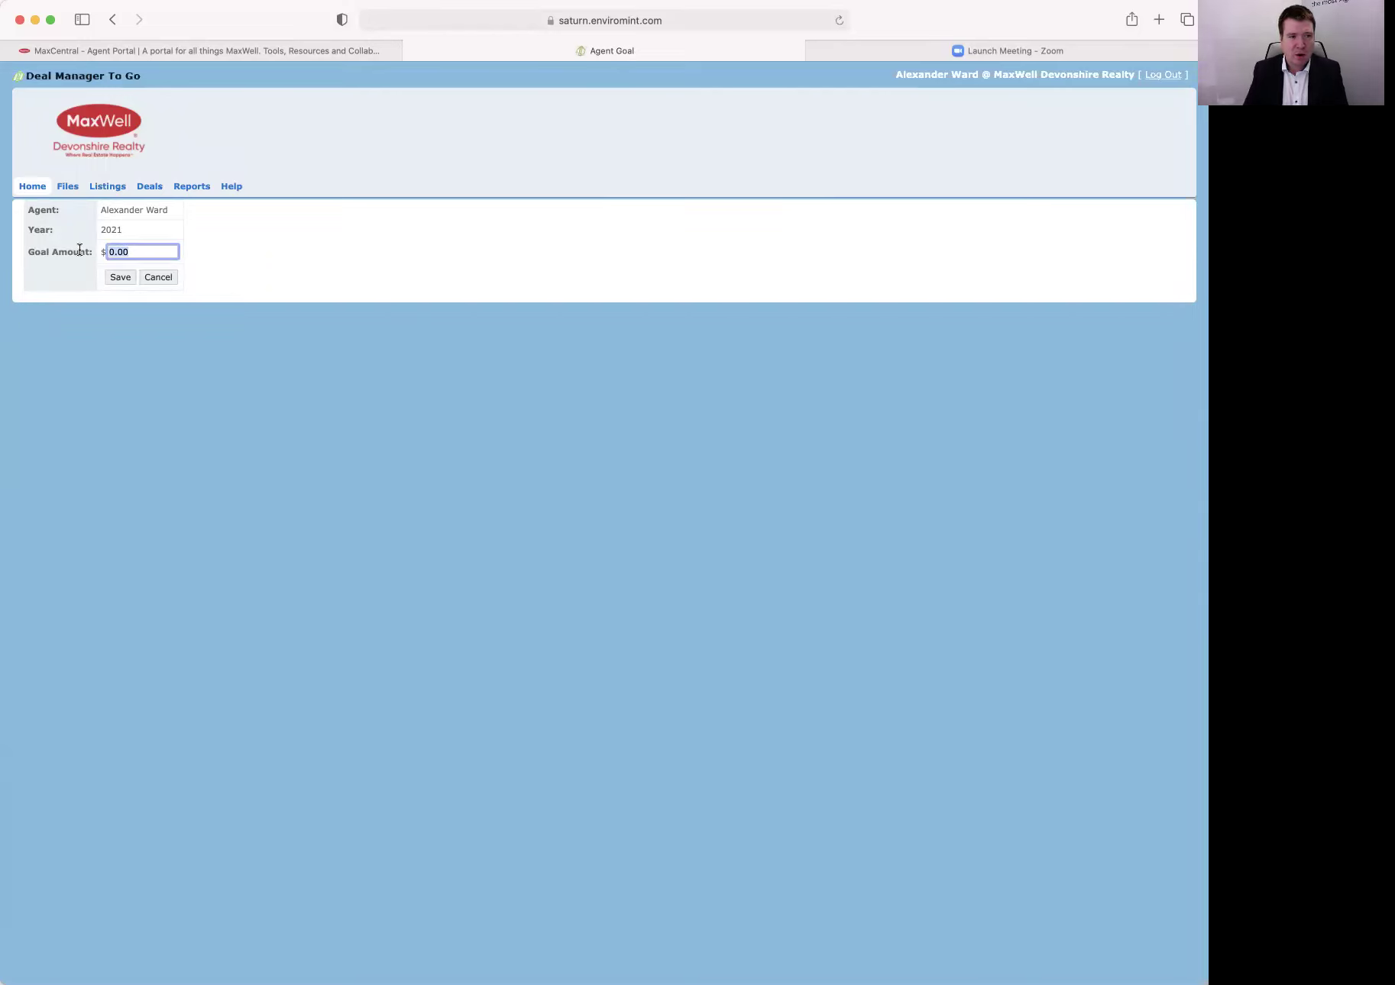
{"action": "type", "text": "100000"}
{"action": "left_click", "coordinate": [116, 276]}
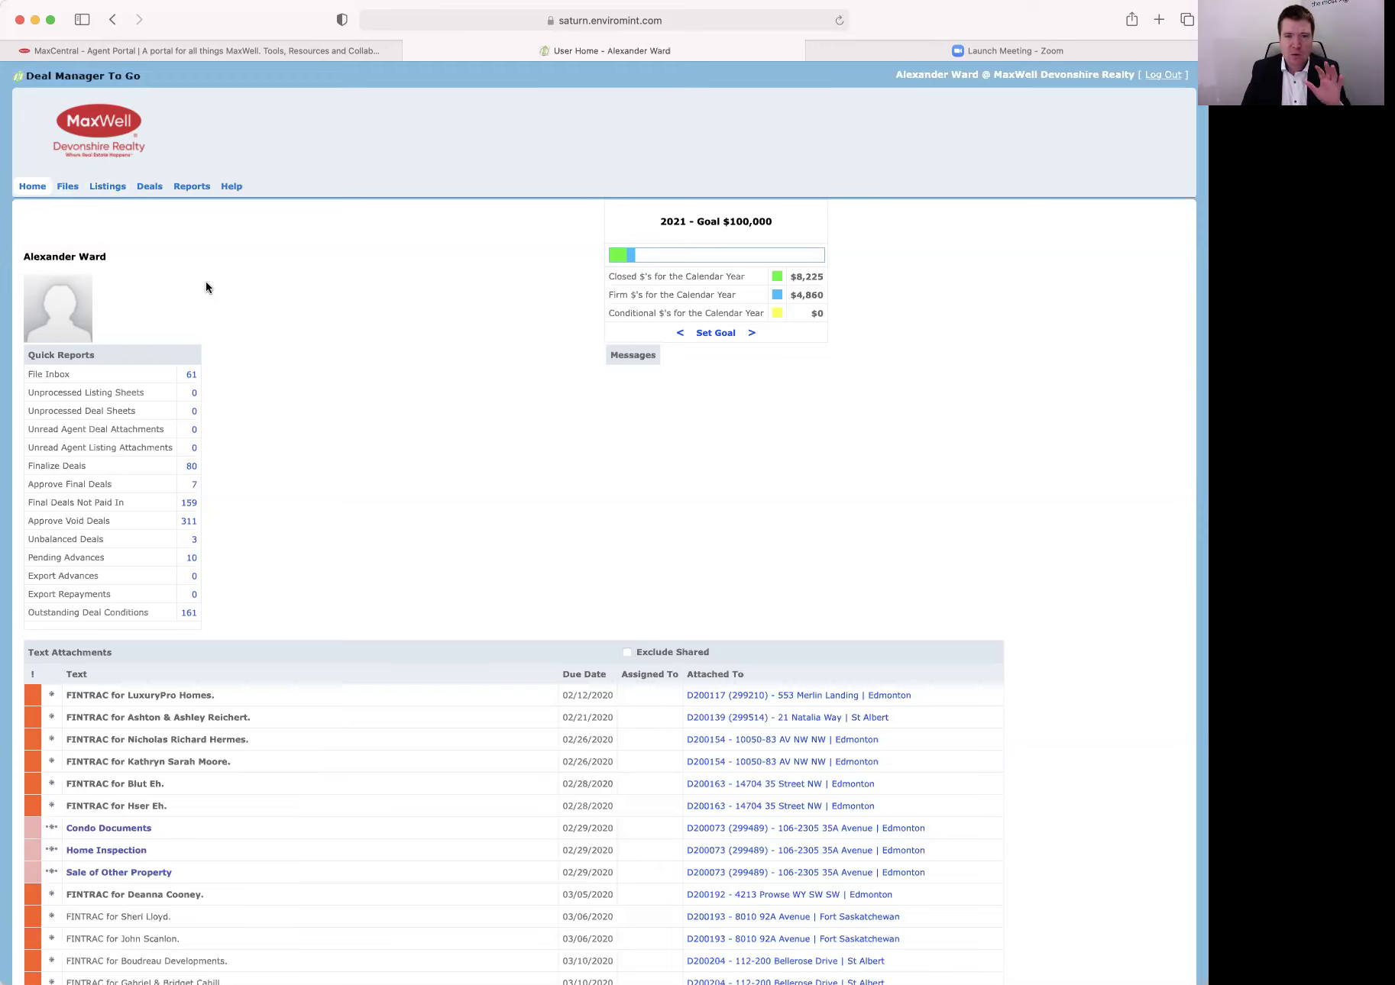
Search Listings by the agent's name and open listing L210049.
{"action": "left_click", "coordinate": [108, 188]}
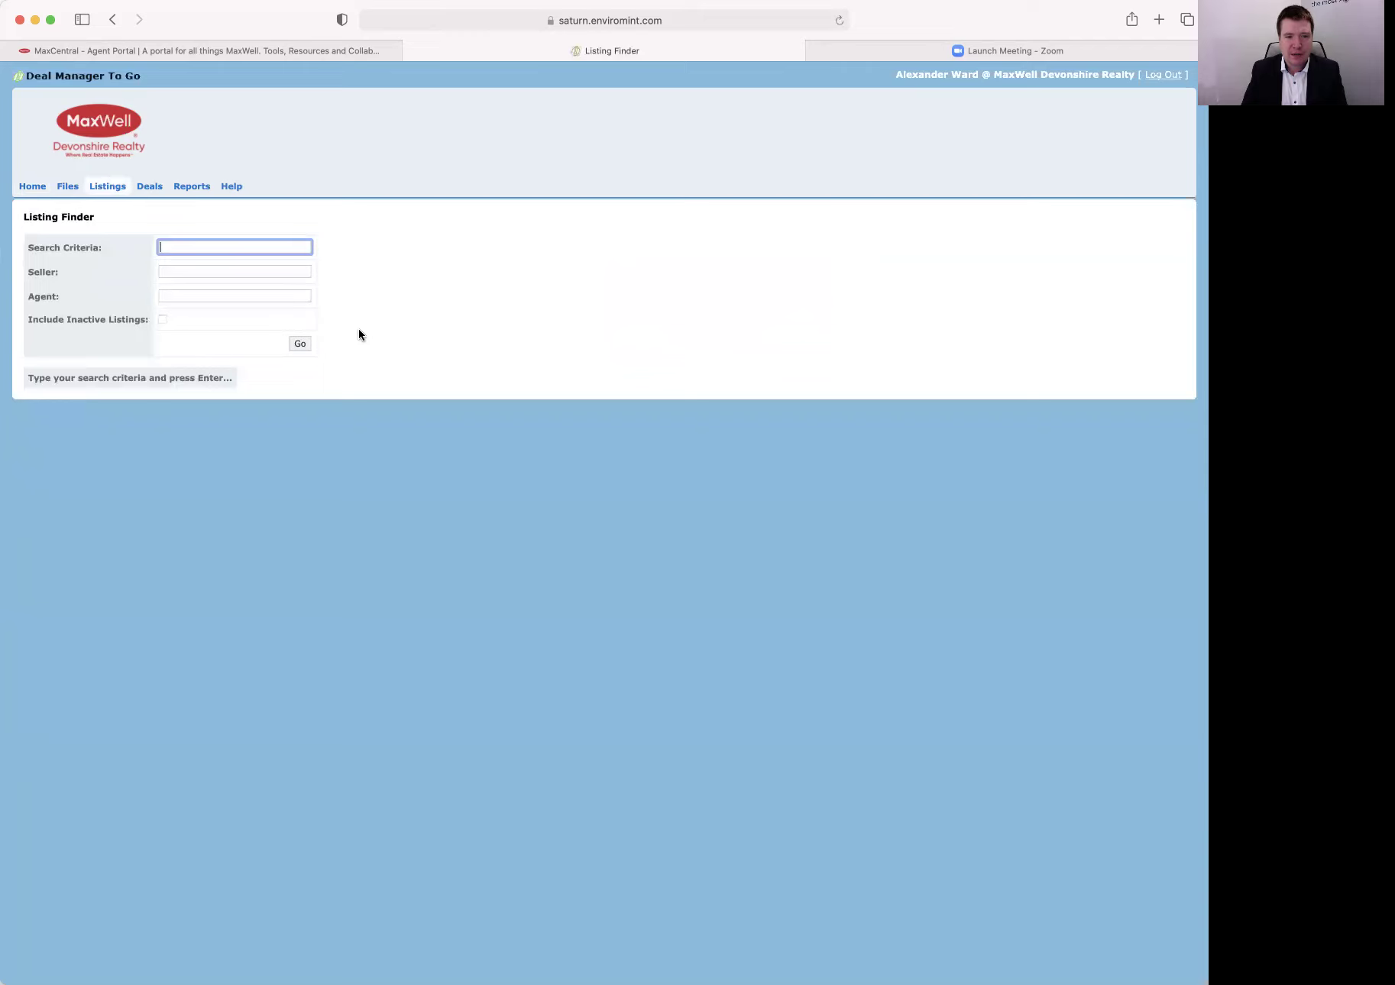
{"action": "left_click", "coordinate": [223, 295]}
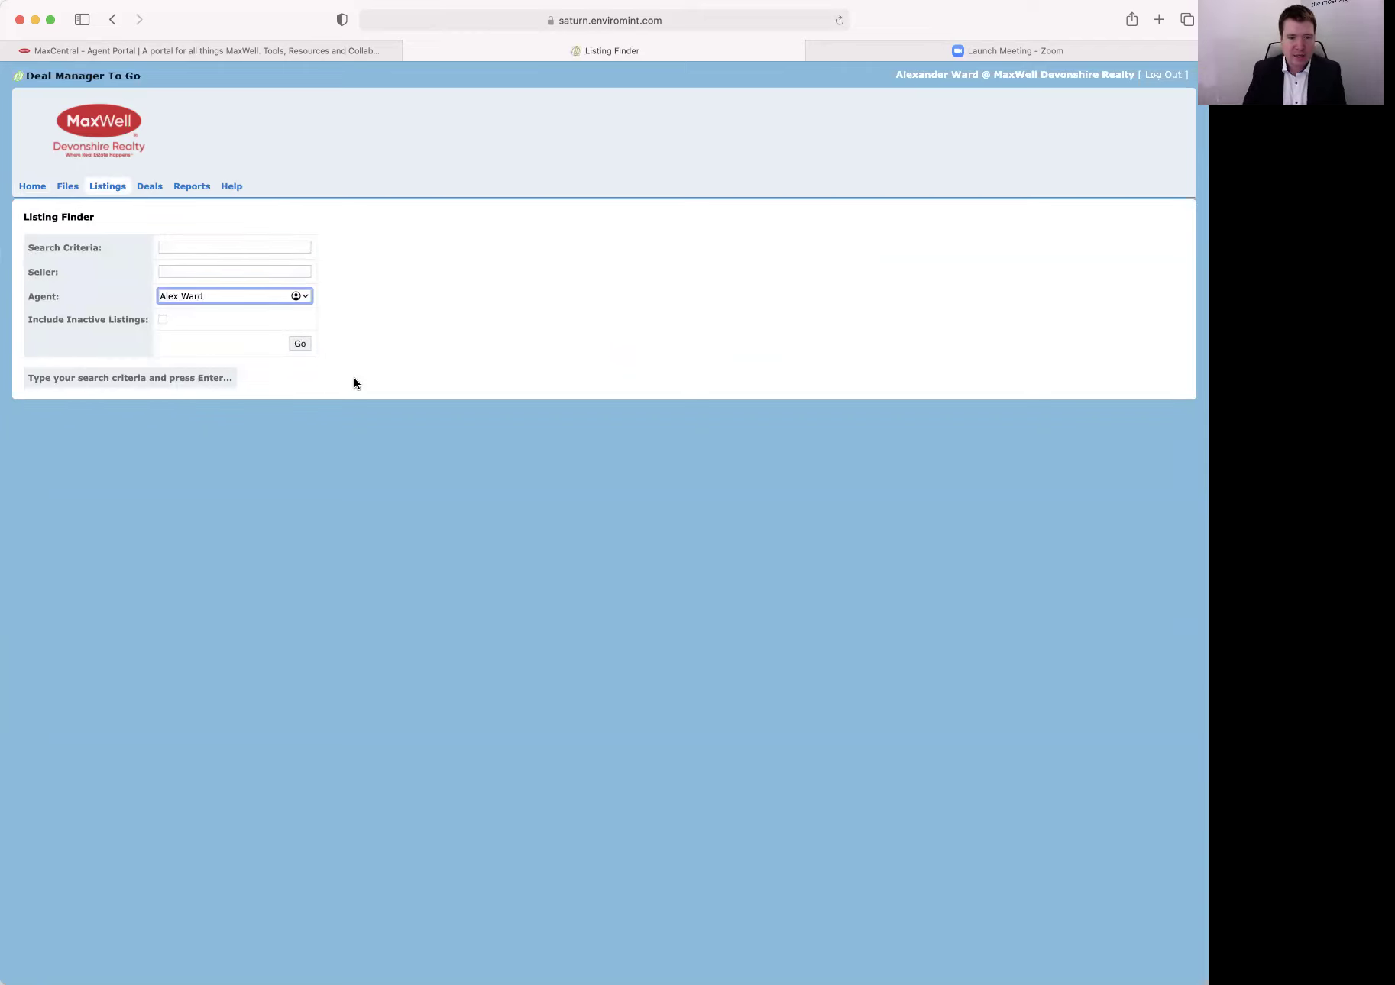
{"action": "left_click", "coordinate": [300, 343]}
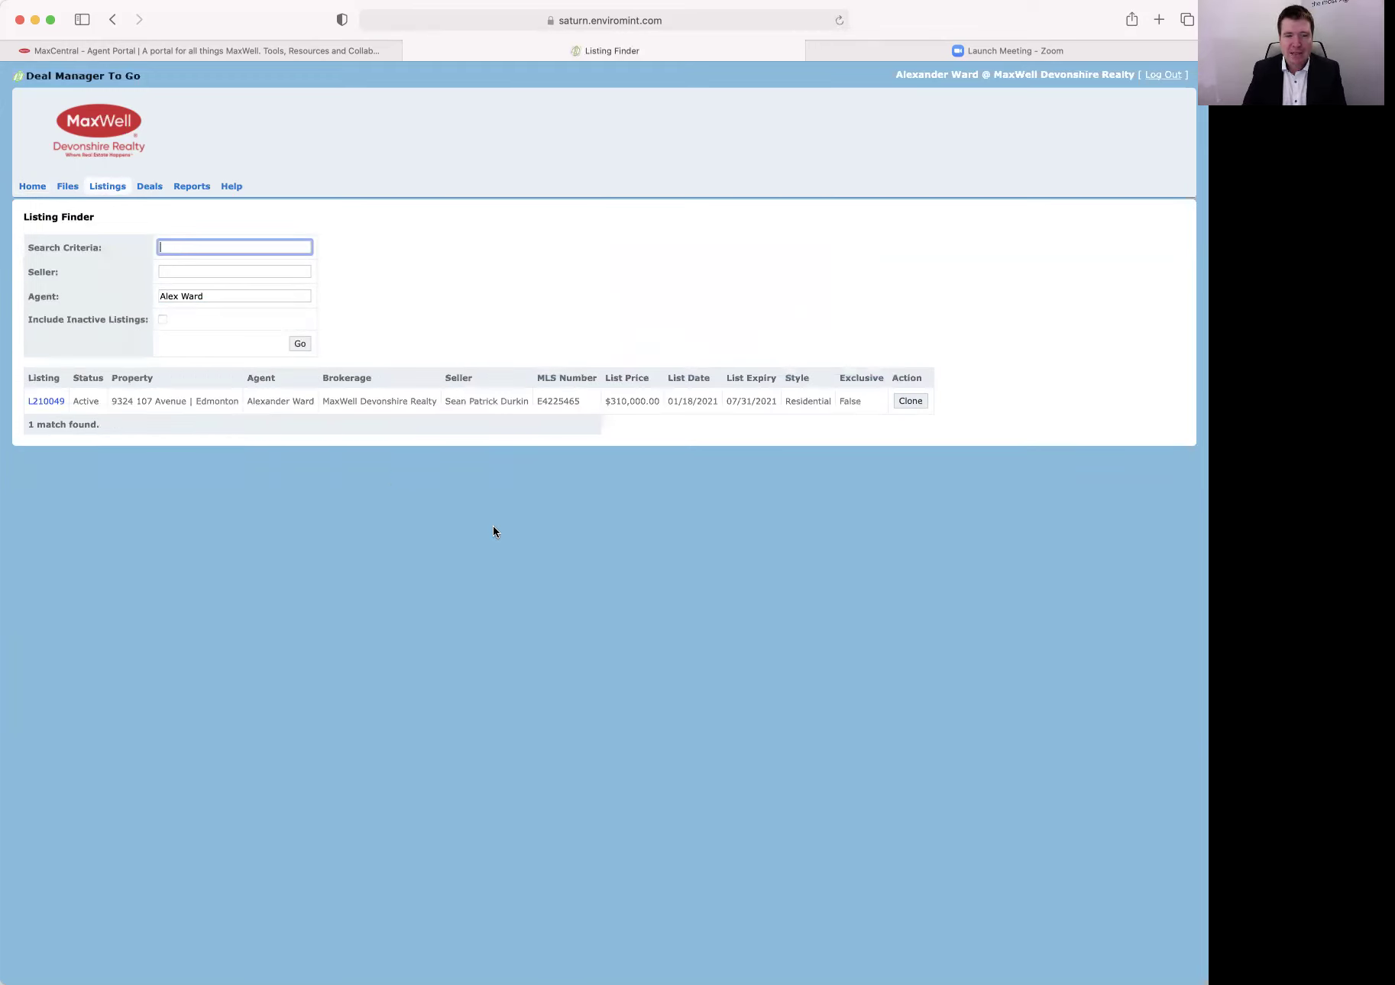
{"action": "left_click", "coordinate": [44, 401]}
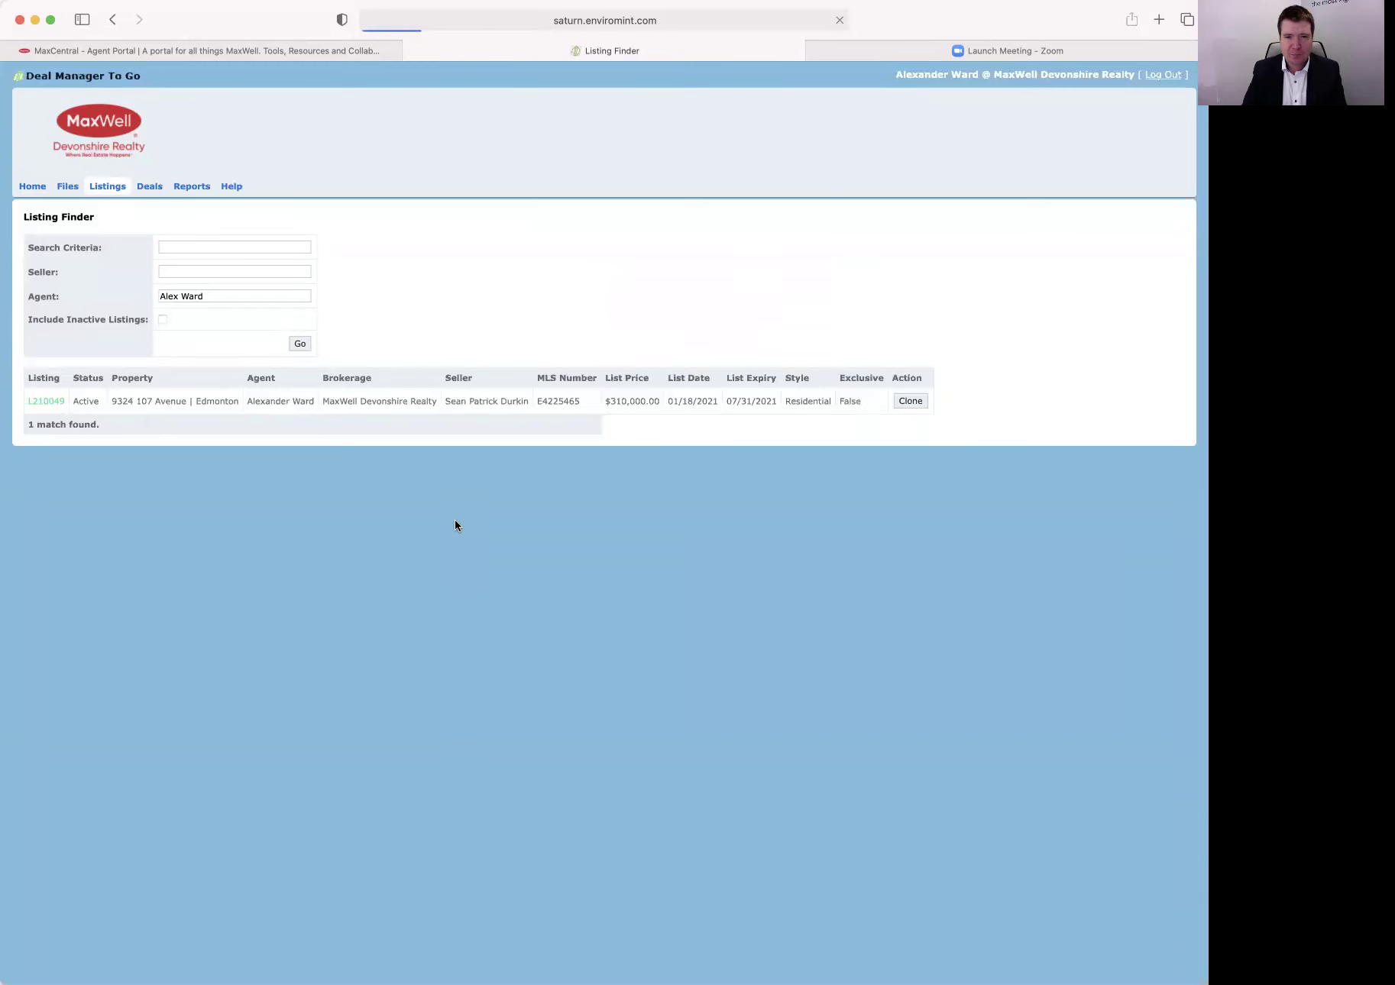
View the listing's MLS Sheet.pdf, close it, and return to Listing Finder.
{"action": "scroll", "coordinate": [455, 522], "scroll_direction": "down", "scroll_amount": 2}
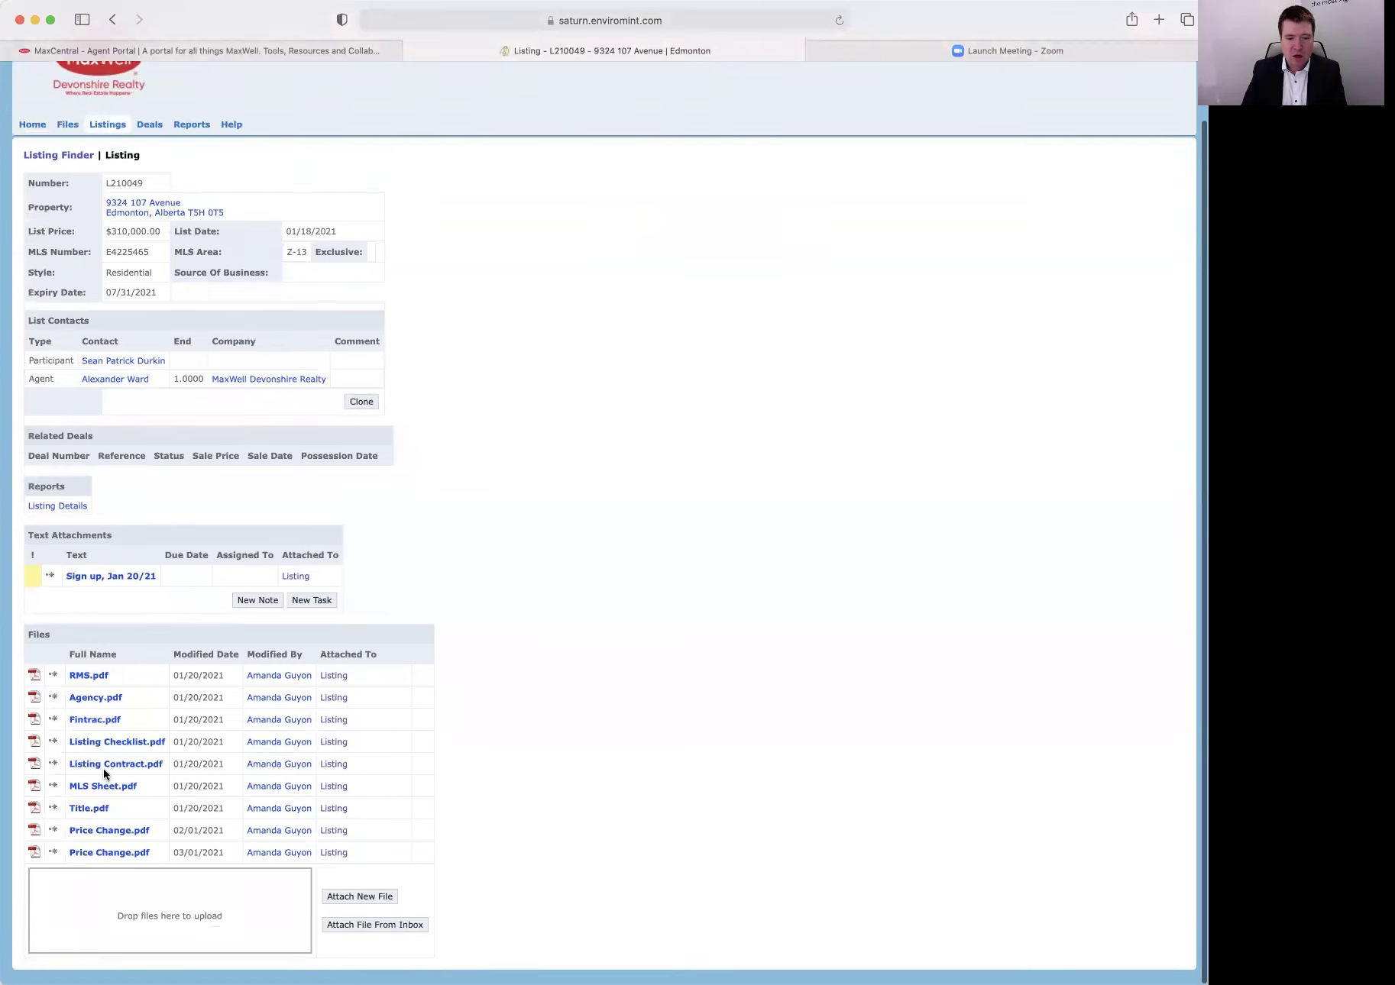
{"action": "scroll", "coordinate": [90, 753], "scroll_direction": "up", "scroll_amount": 3}
{"action": "scroll", "coordinate": [90, 753], "scroll_direction": "down", "scroll_amount": 3}
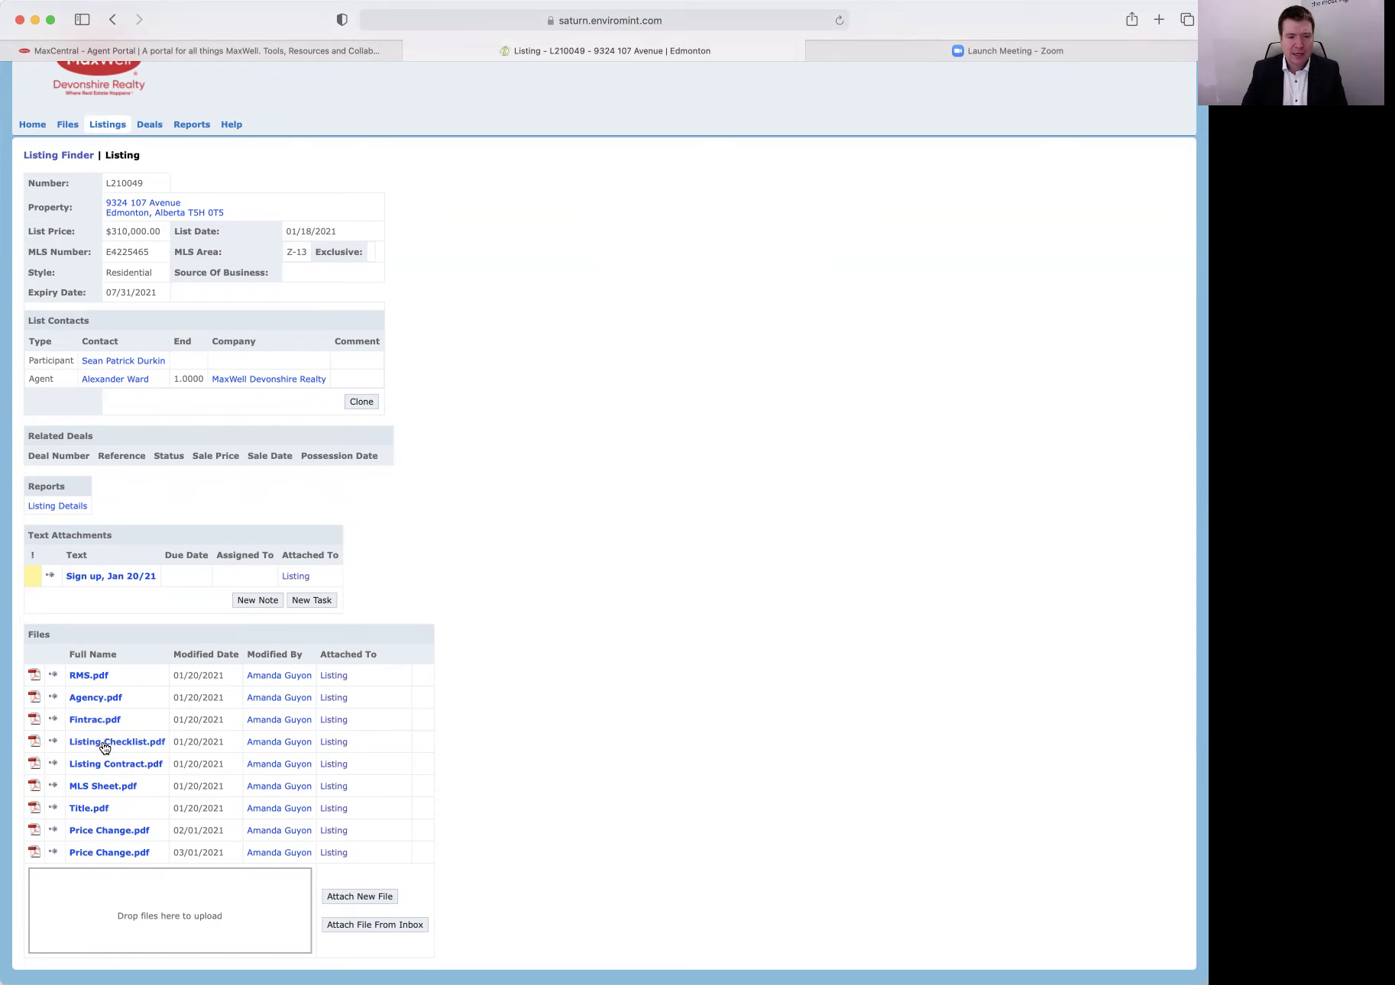
{"action": "left_click", "coordinate": [105, 786]}
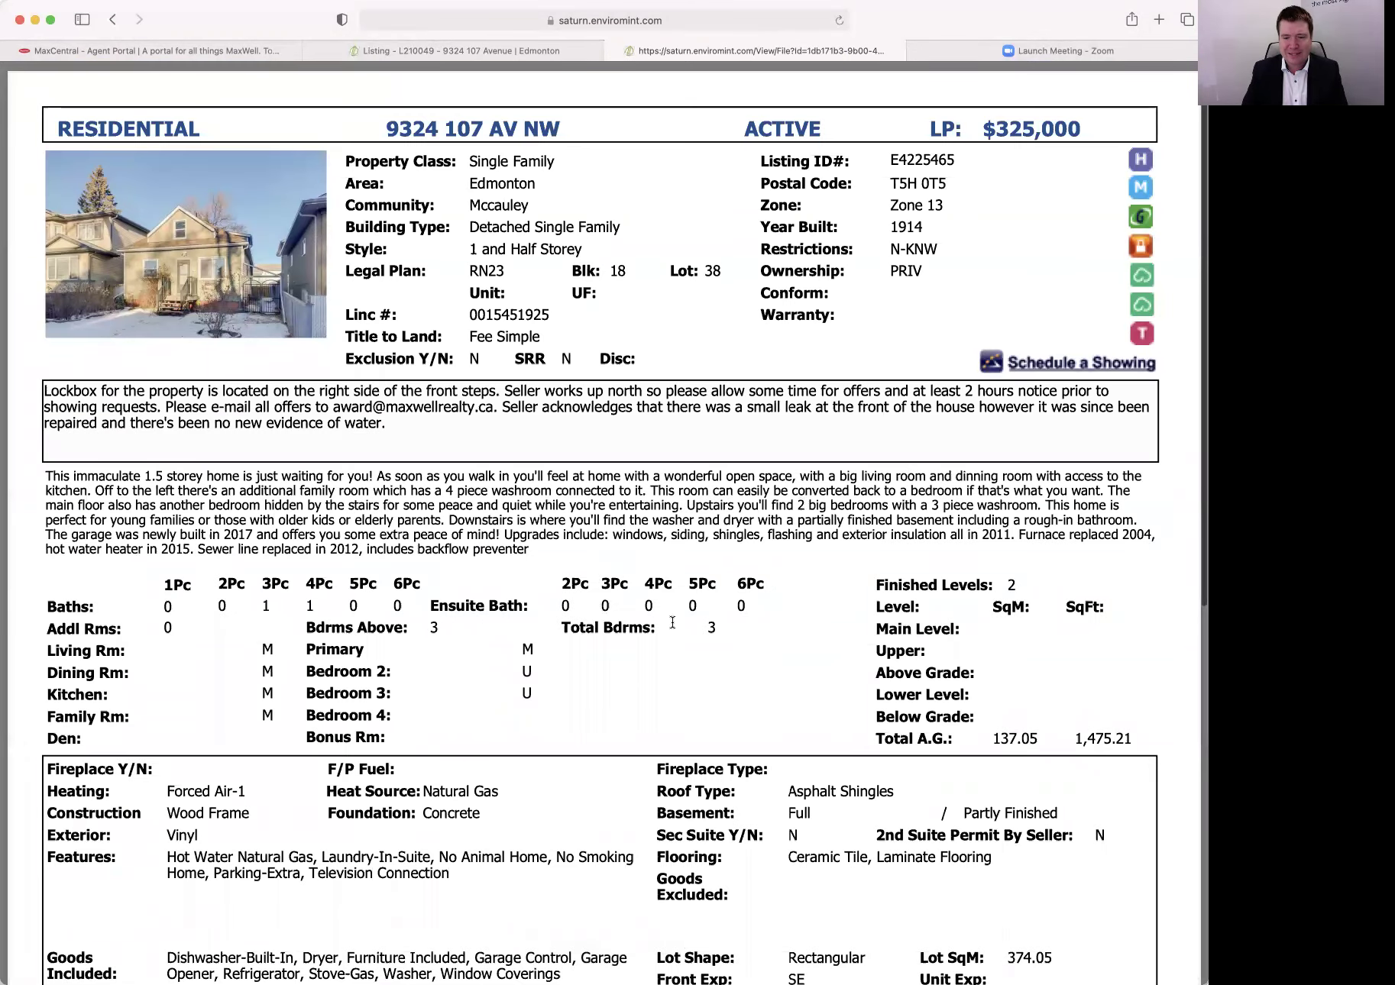
{"action": "scroll", "coordinate": [641, 605], "scroll_direction": "down", "scroll_amount": 10}
{"action": "scroll", "coordinate": [661, 301], "scroll_direction": "up", "scroll_amount": 10}
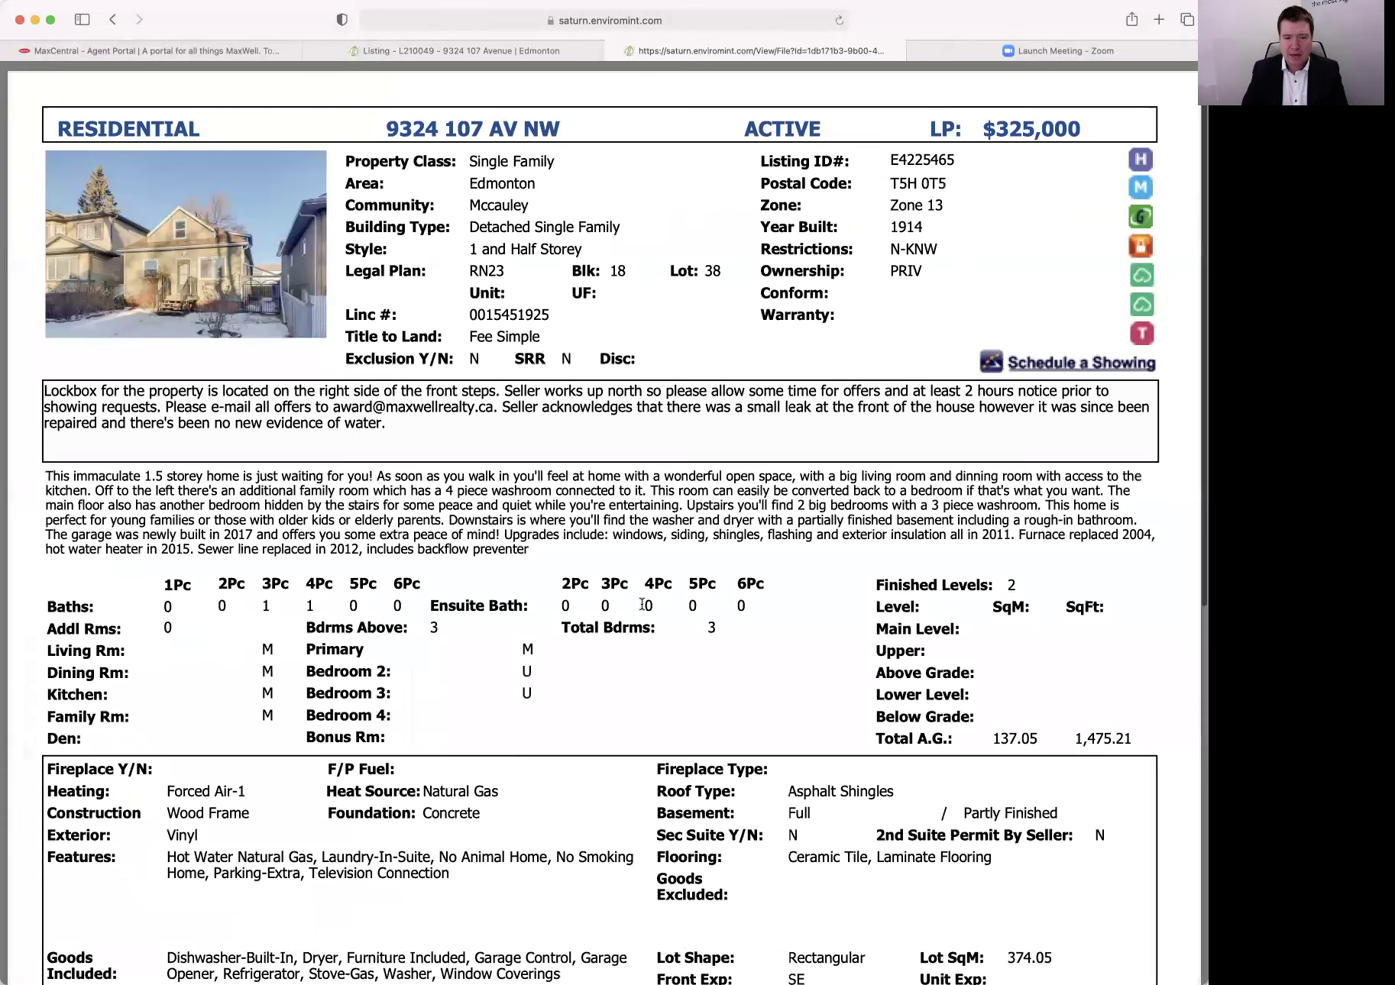
{"action": "left_click", "coordinate": [614, 50]}
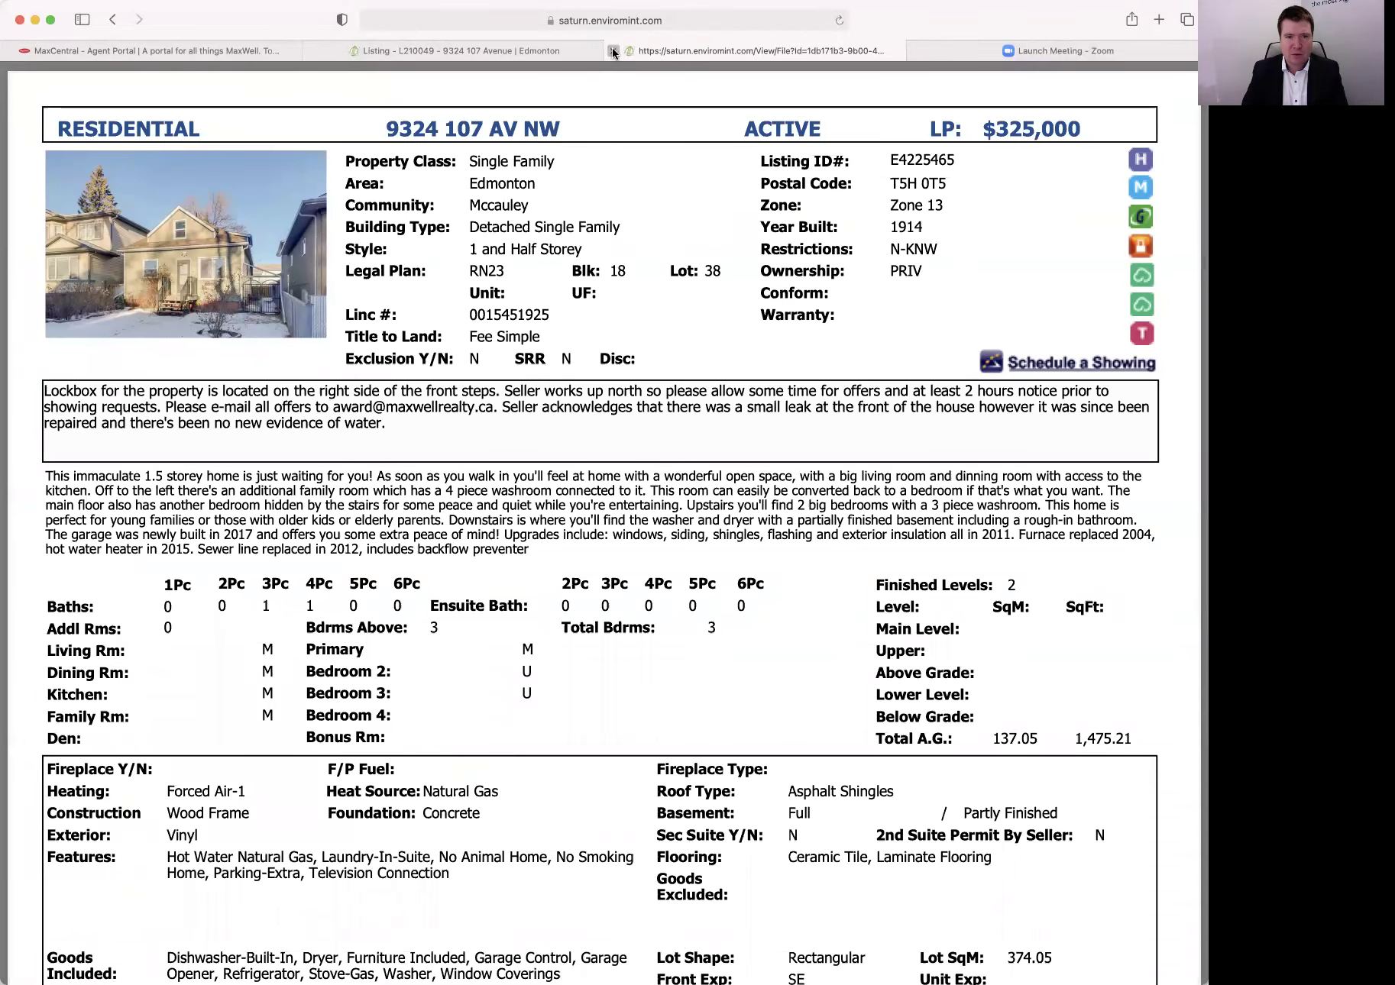
{"action": "scroll", "coordinate": [481, 362], "scroll_direction": "up", "scroll_amount": 3}
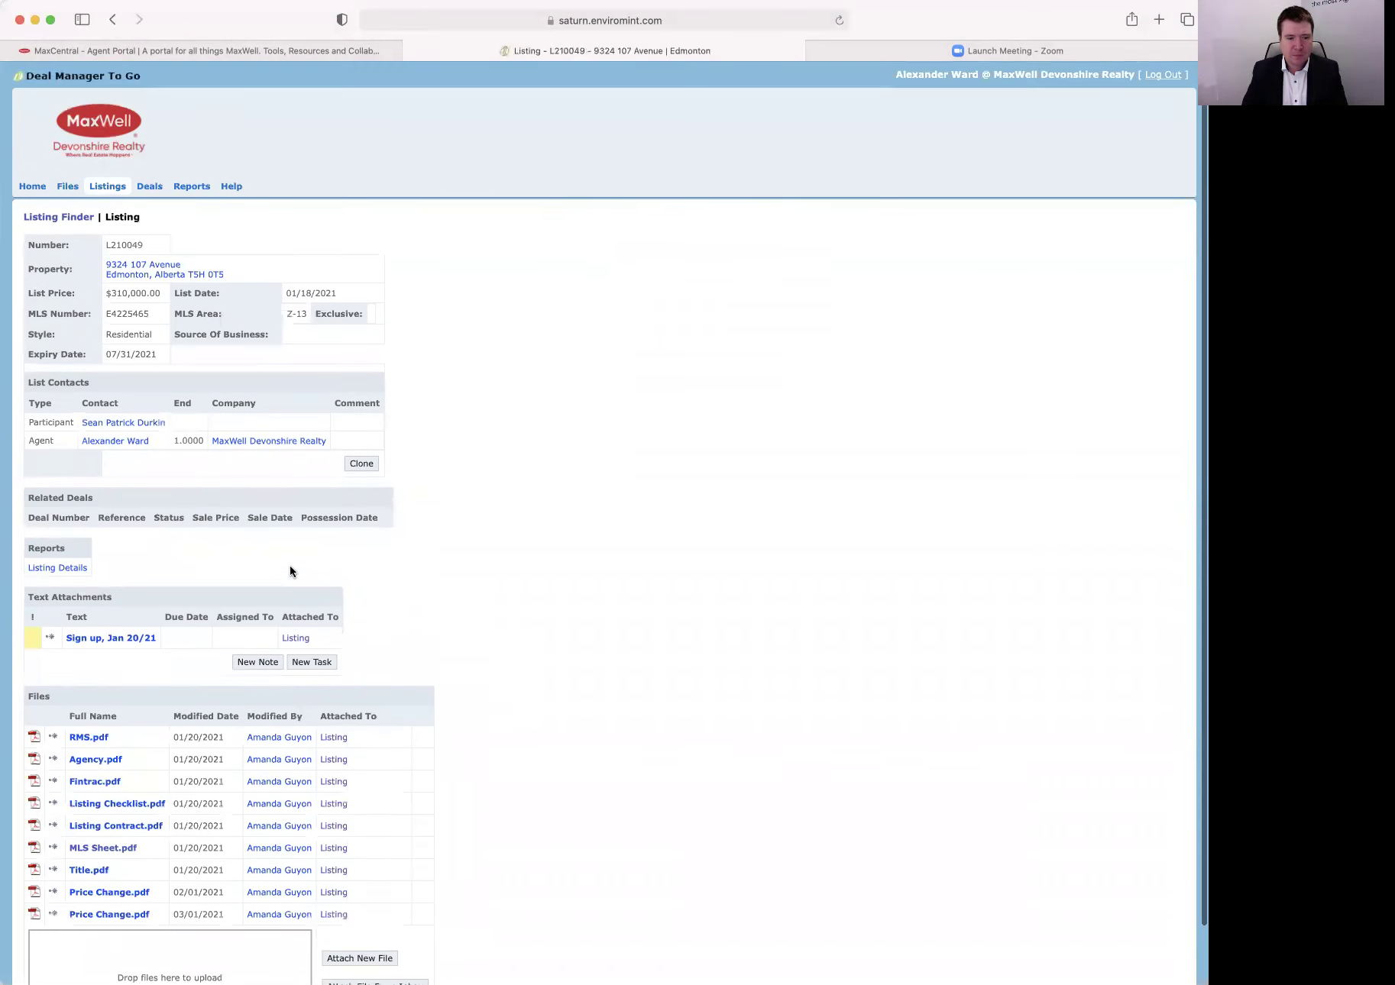
{"action": "scroll", "coordinate": [248, 692], "scroll_direction": "down", "scroll_amount": 3}
{"action": "scroll", "coordinate": [248, 685], "scroll_direction": "up", "scroll_amount": 3}
{"action": "left_click", "coordinate": [70, 220]}
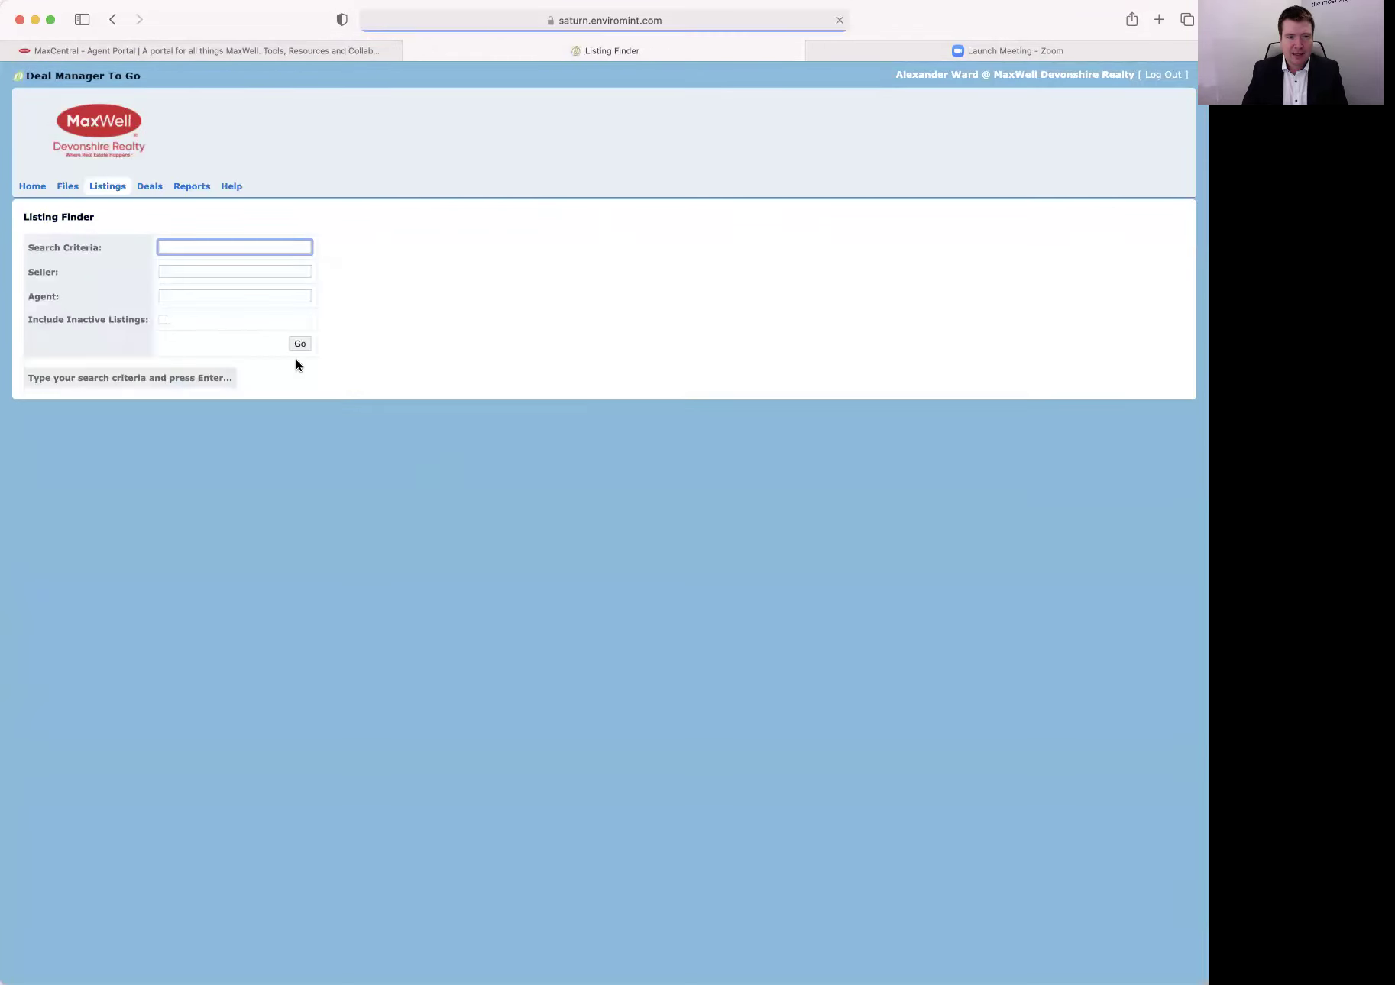
{"action": "left_click", "coordinate": [189, 295]}
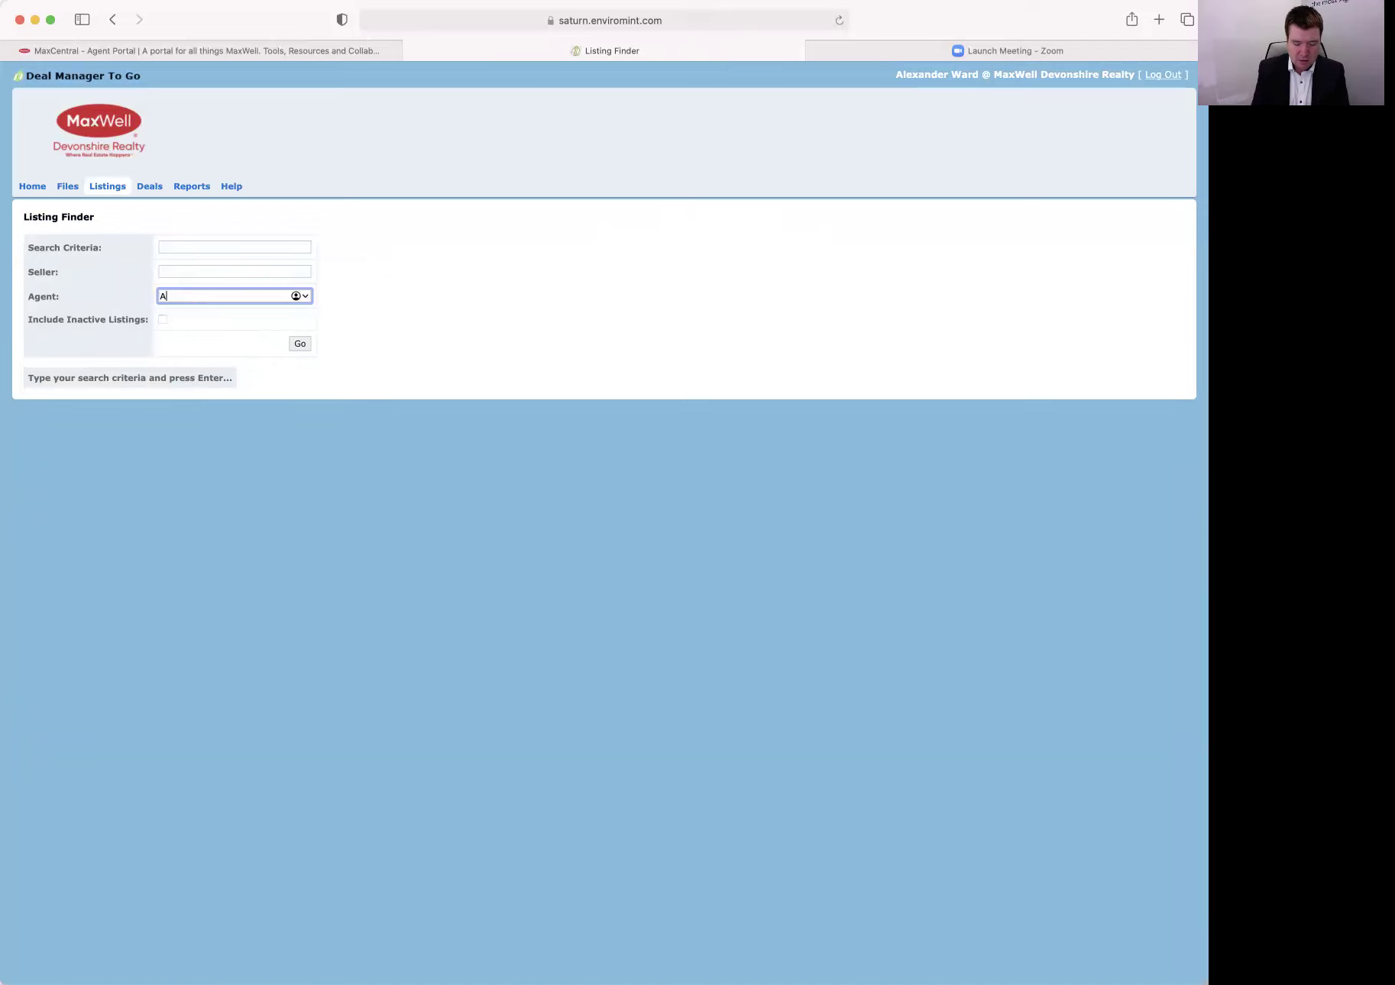
{"action": "left_click", "coordinate": [163, 320]}
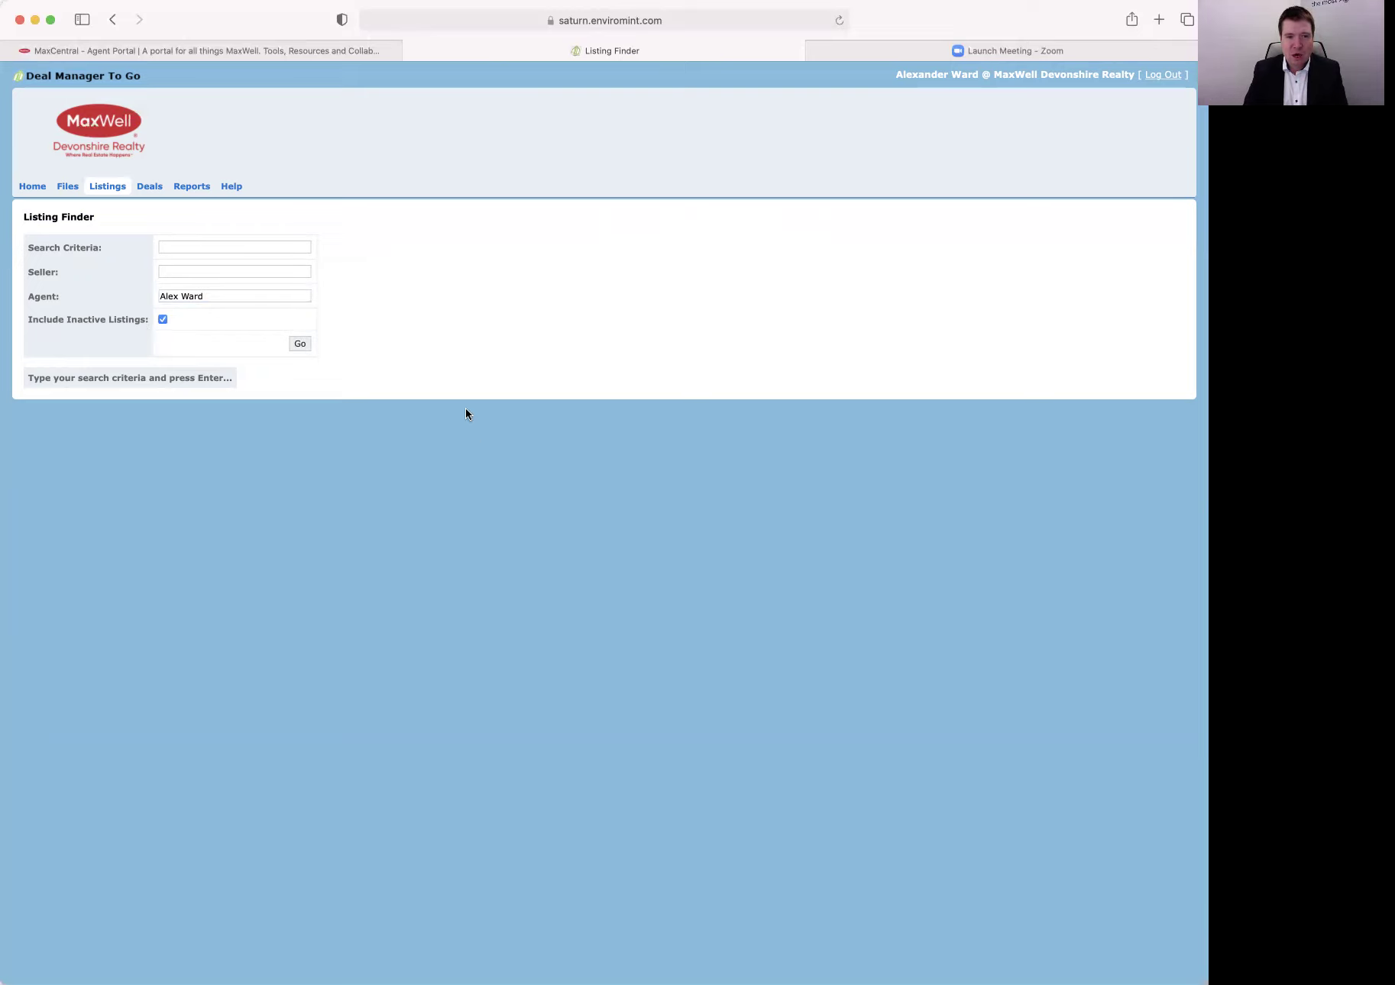
{"action": "left_click", "coordinate": [299, 344]}
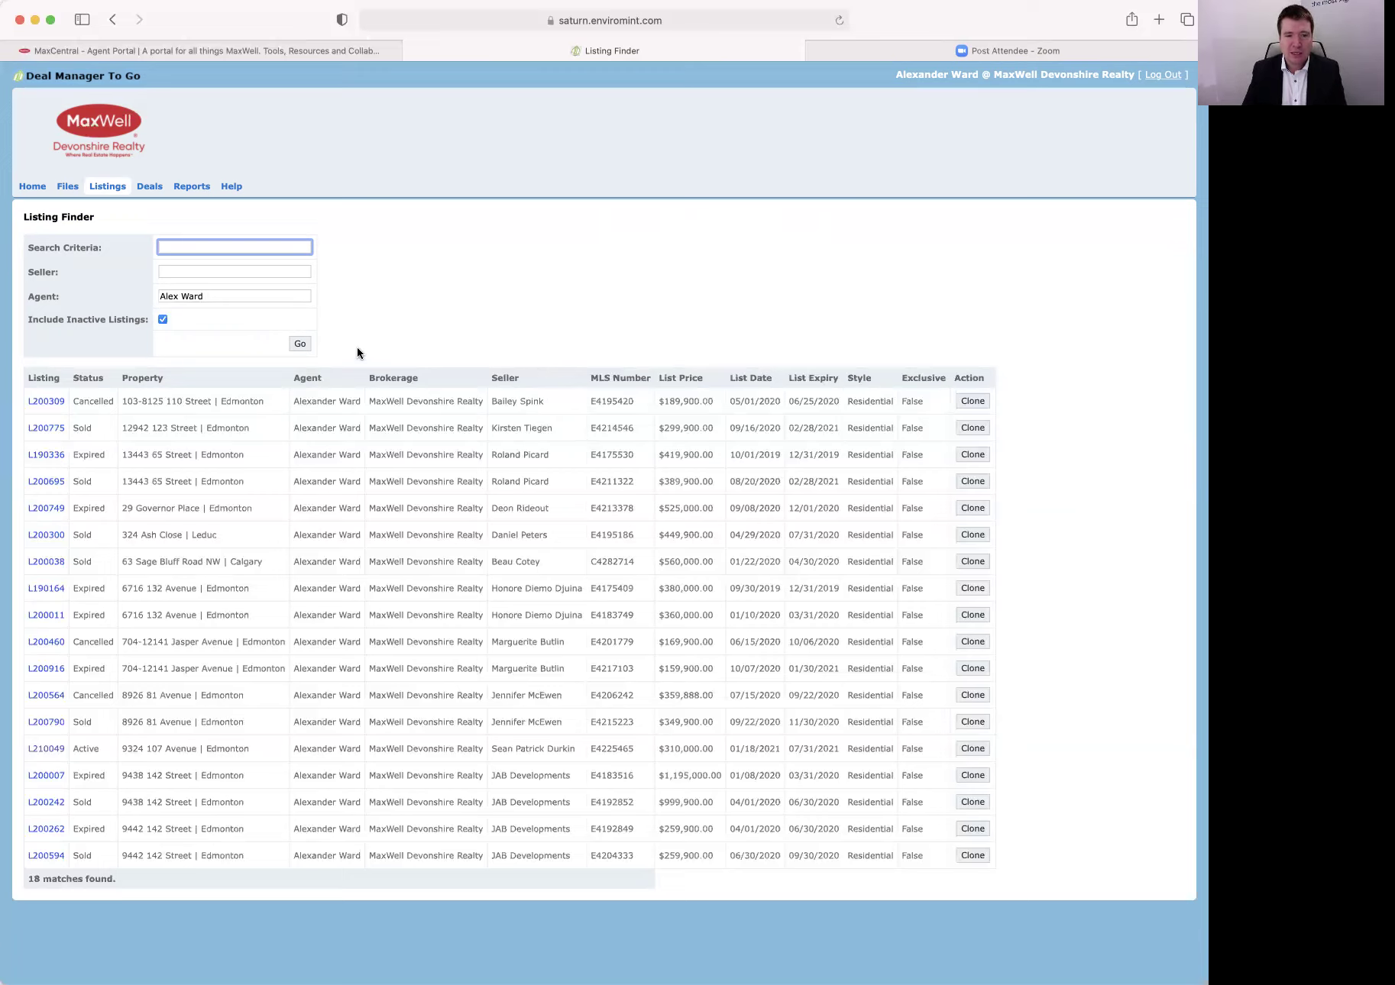
{"action": "left_click", "coordinate": [42, 510]}
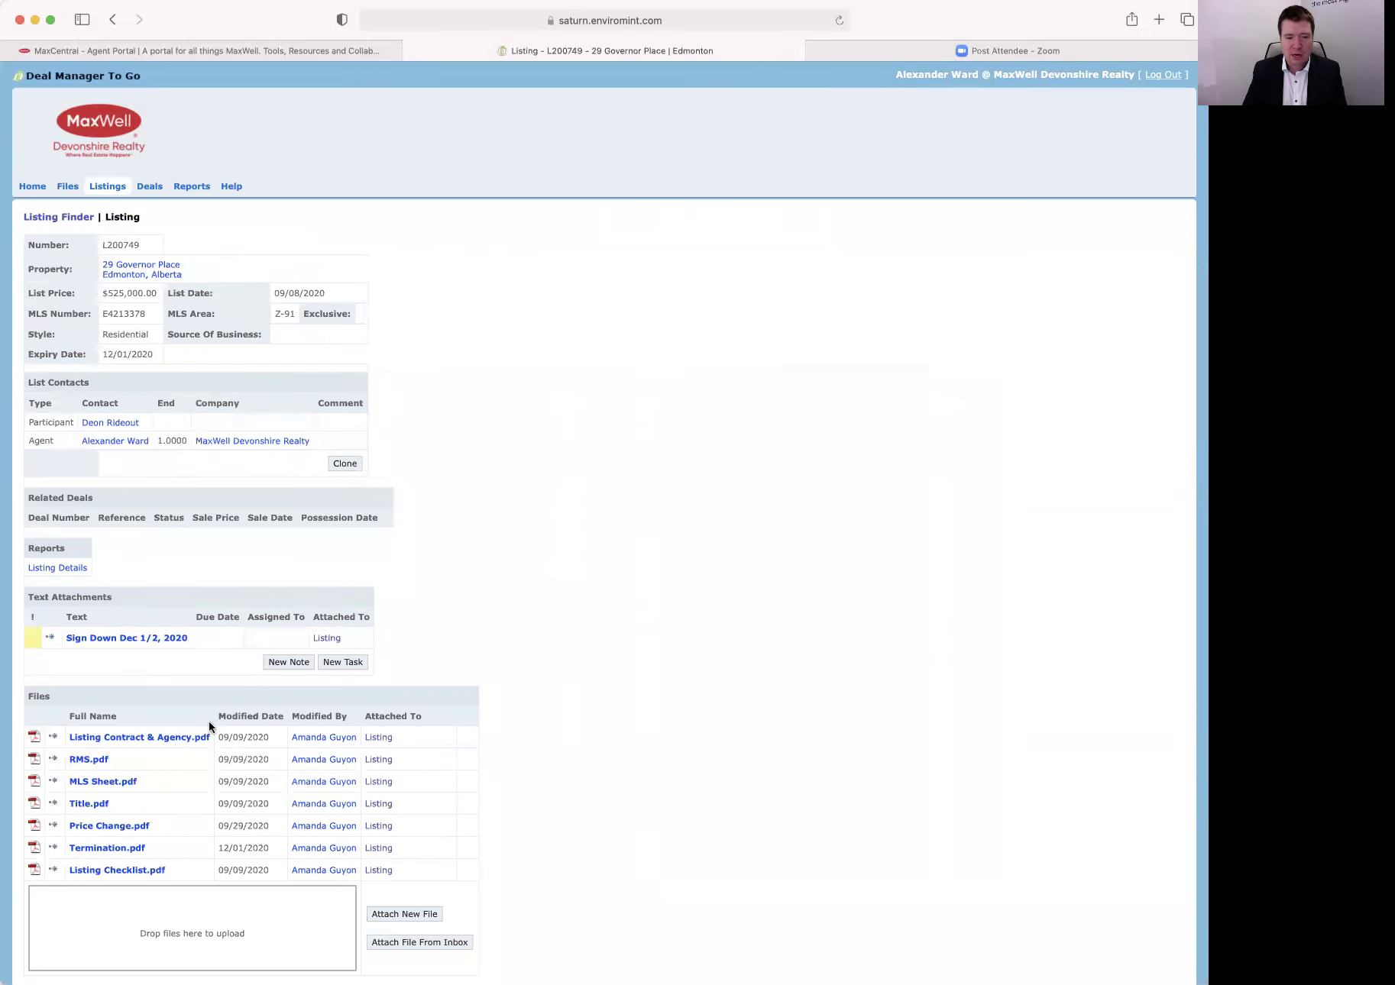
Return to the listing results, browse listing L200775's details, then go to Deal Finder.
{"action": "scroll", "coordinate": [122, 790], "scroll_direction": "down", "scroll_amount": 1}
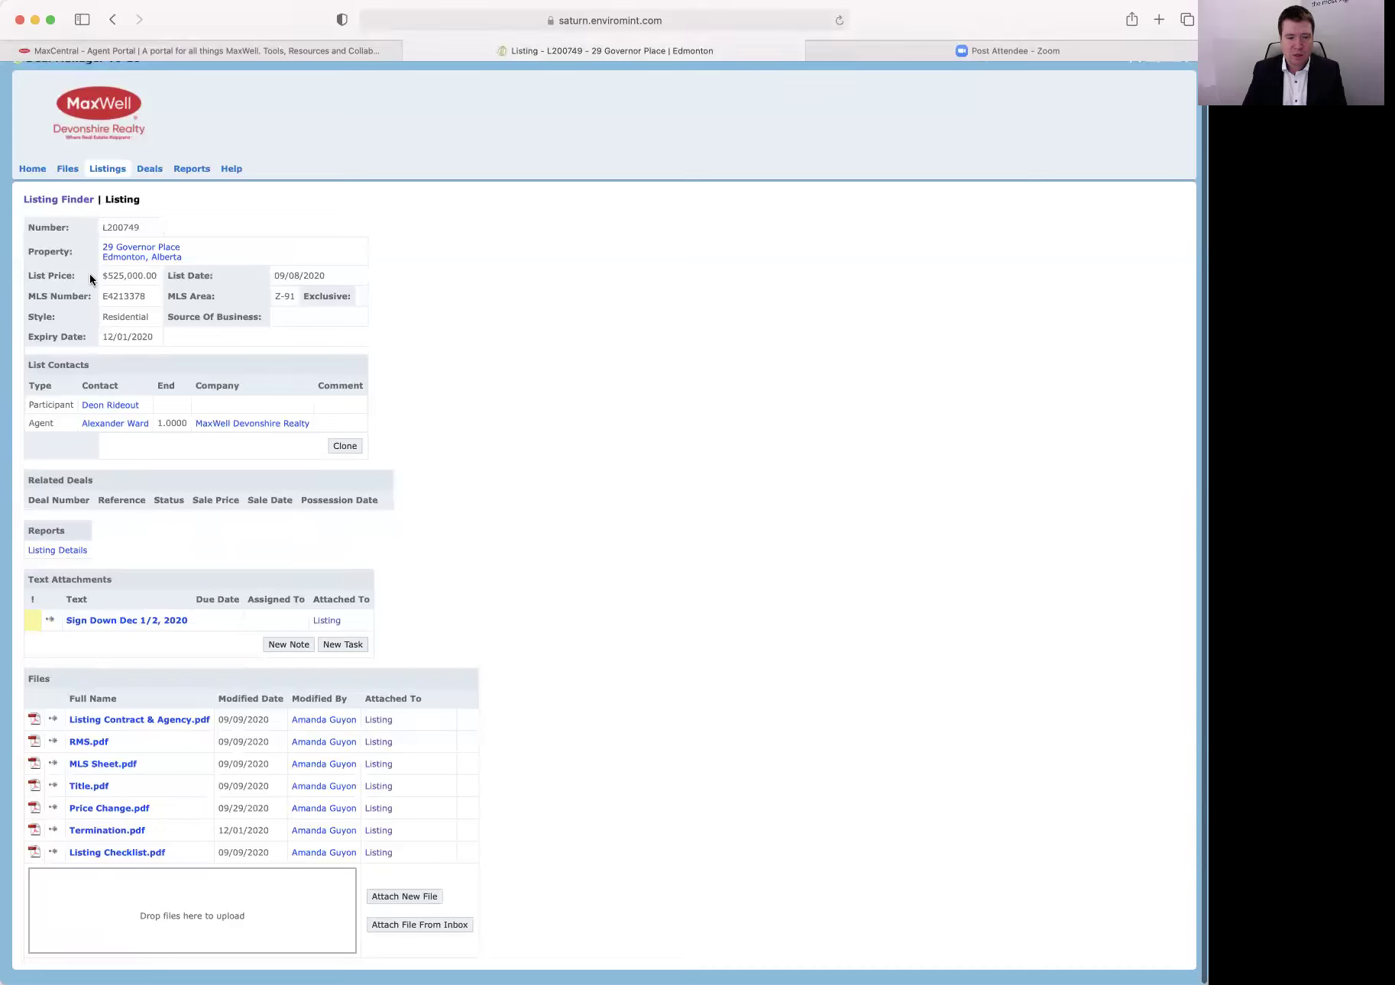
{"action": "left_click", "coordinate": [112, 20]}
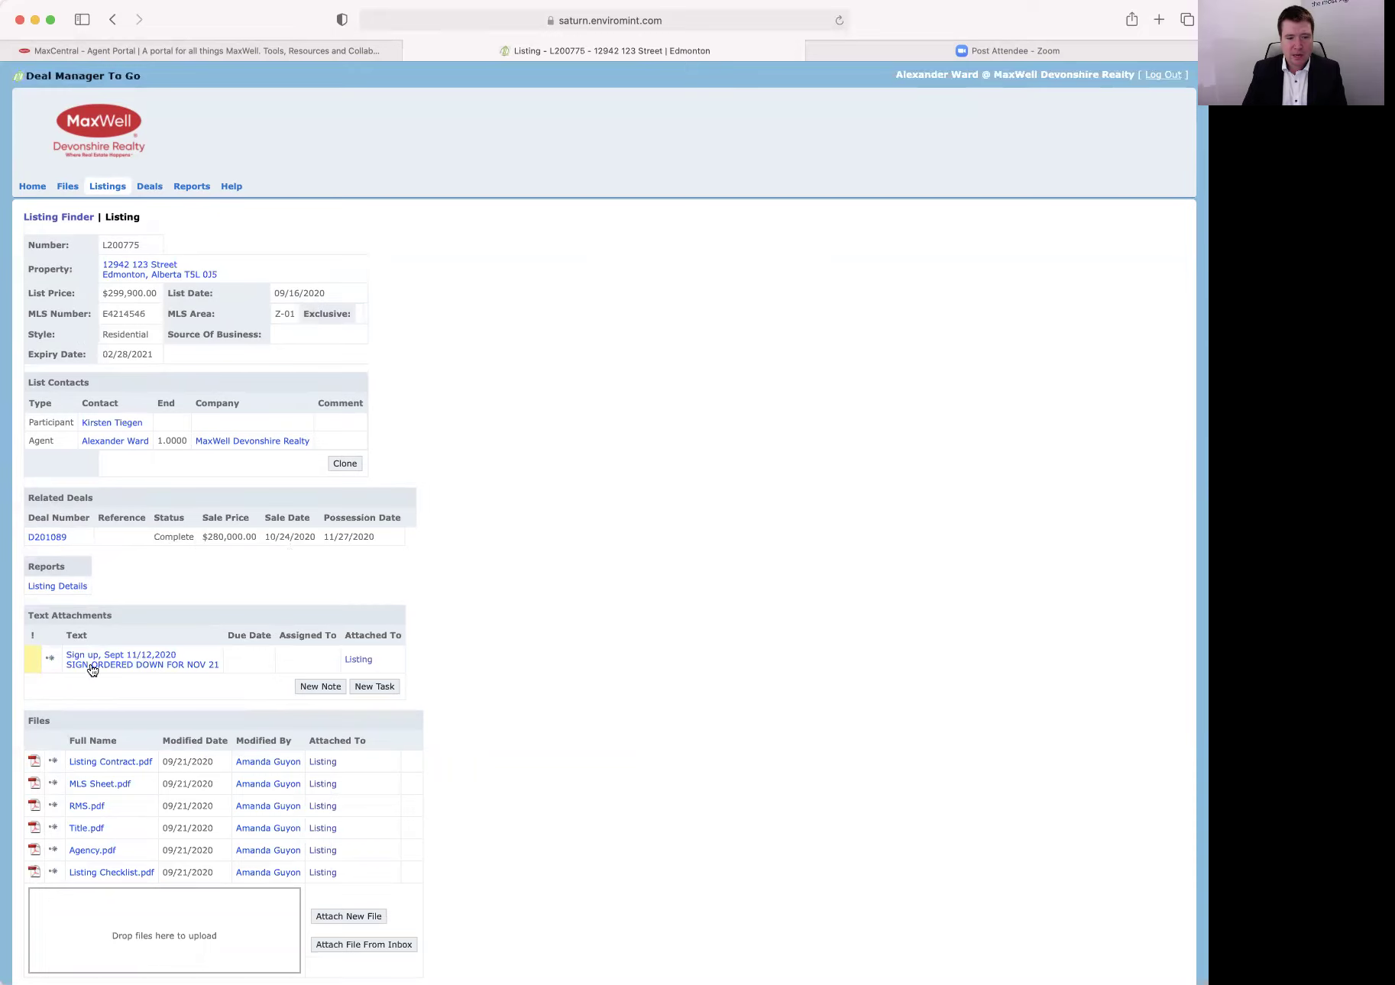
{"action": "scroll", "coordinate": [123, 836], "scroll_direction": "down", "scroll_amount": 2}
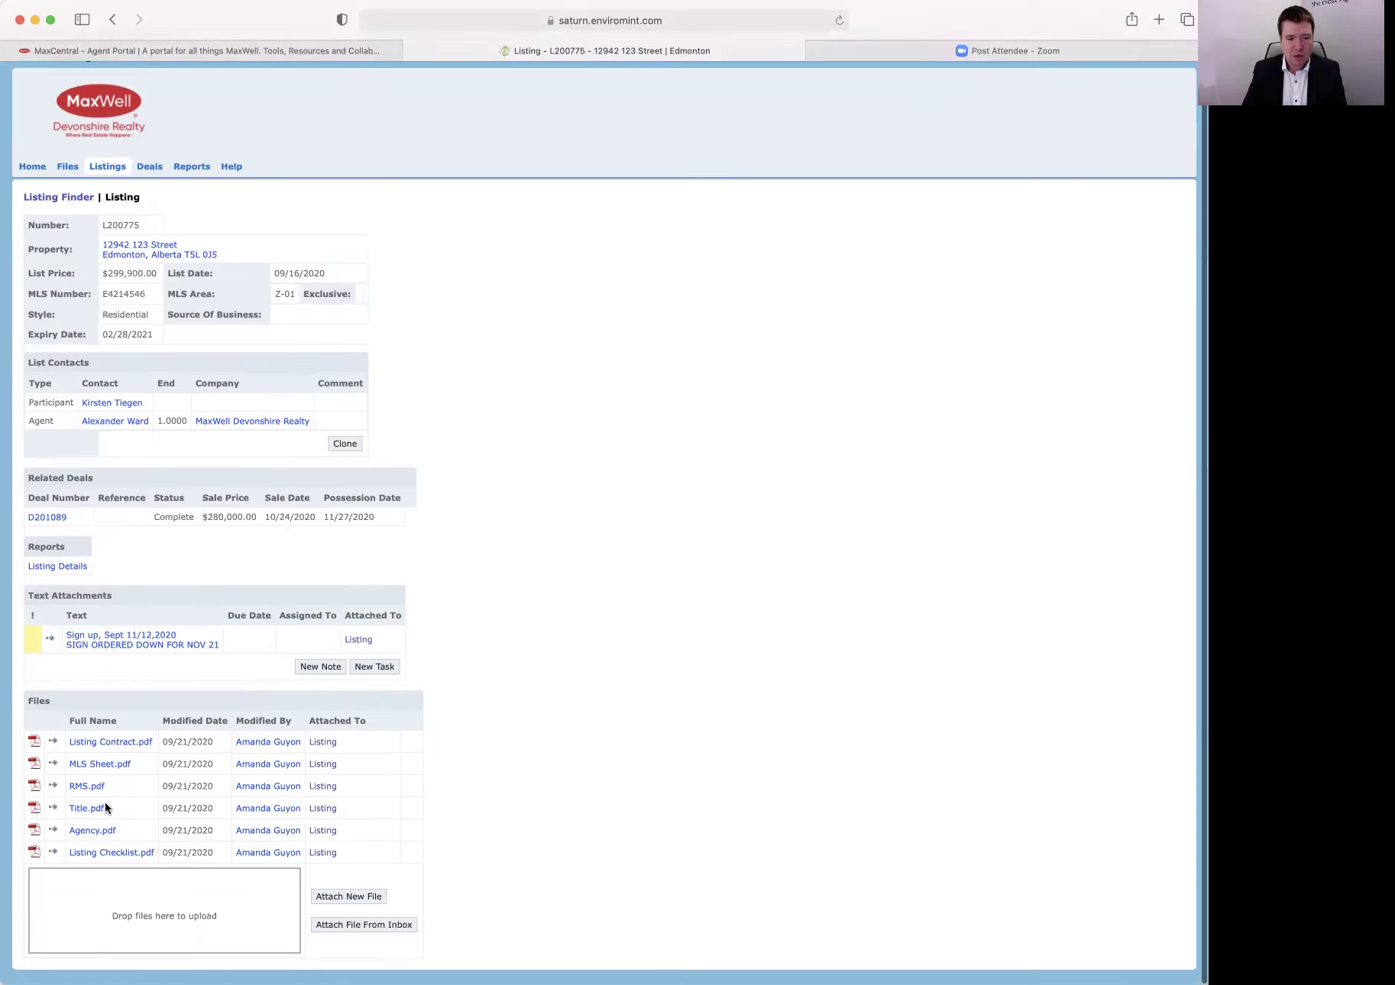
{"action": "scroll", "coordinate": [105, 808], "scroll_direction": "down", "scroll_amount": 1}
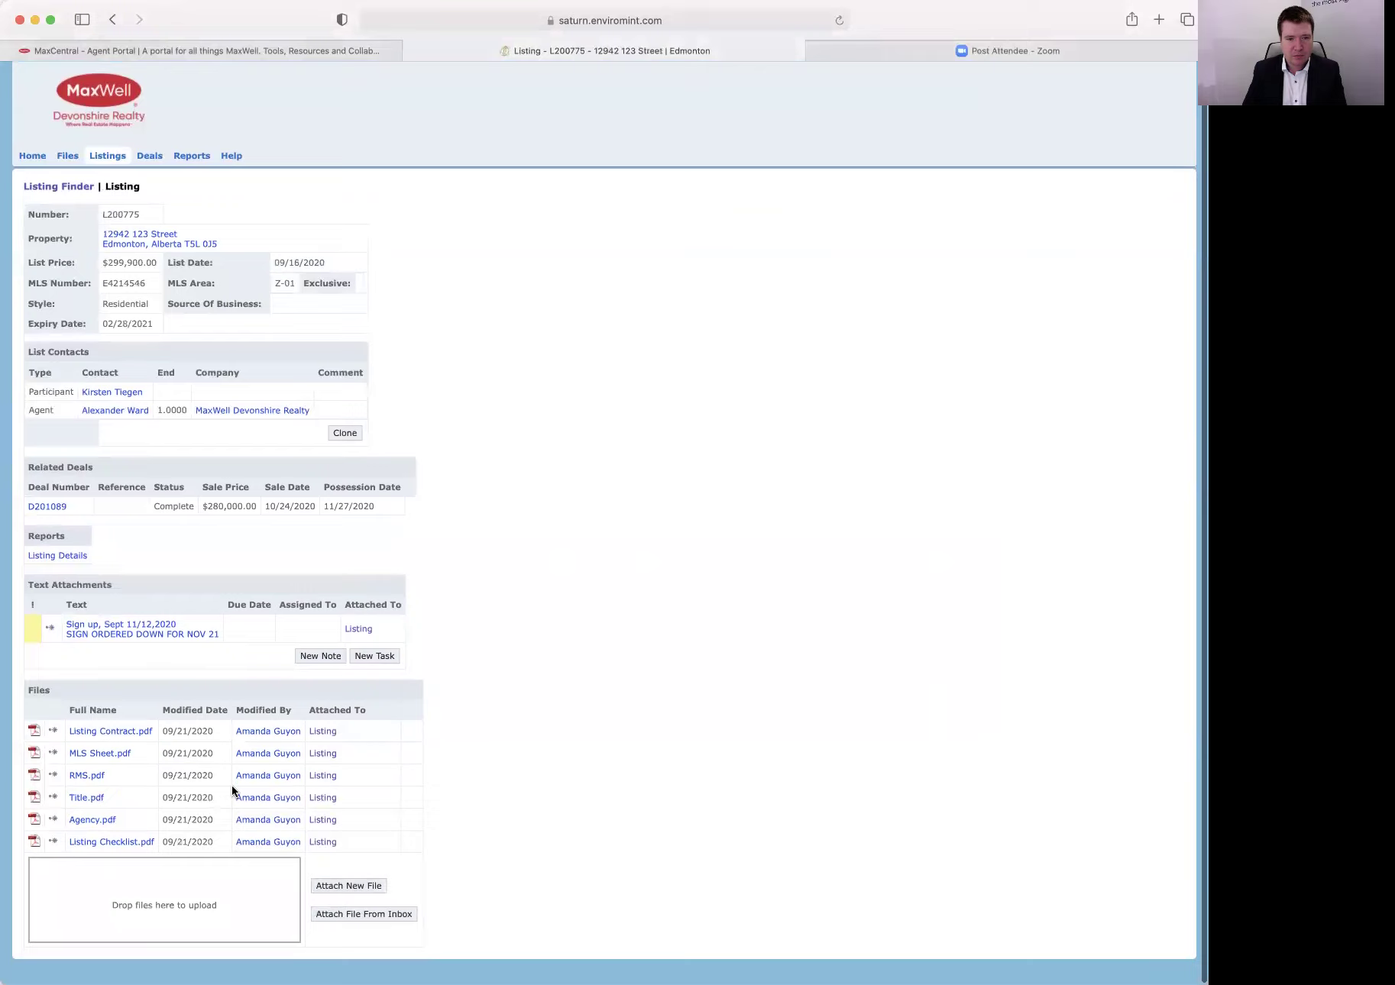
{"action": "scroll", "coordinate": [231, 786], "scroll_direction": "up", "scroll_amount": 1}
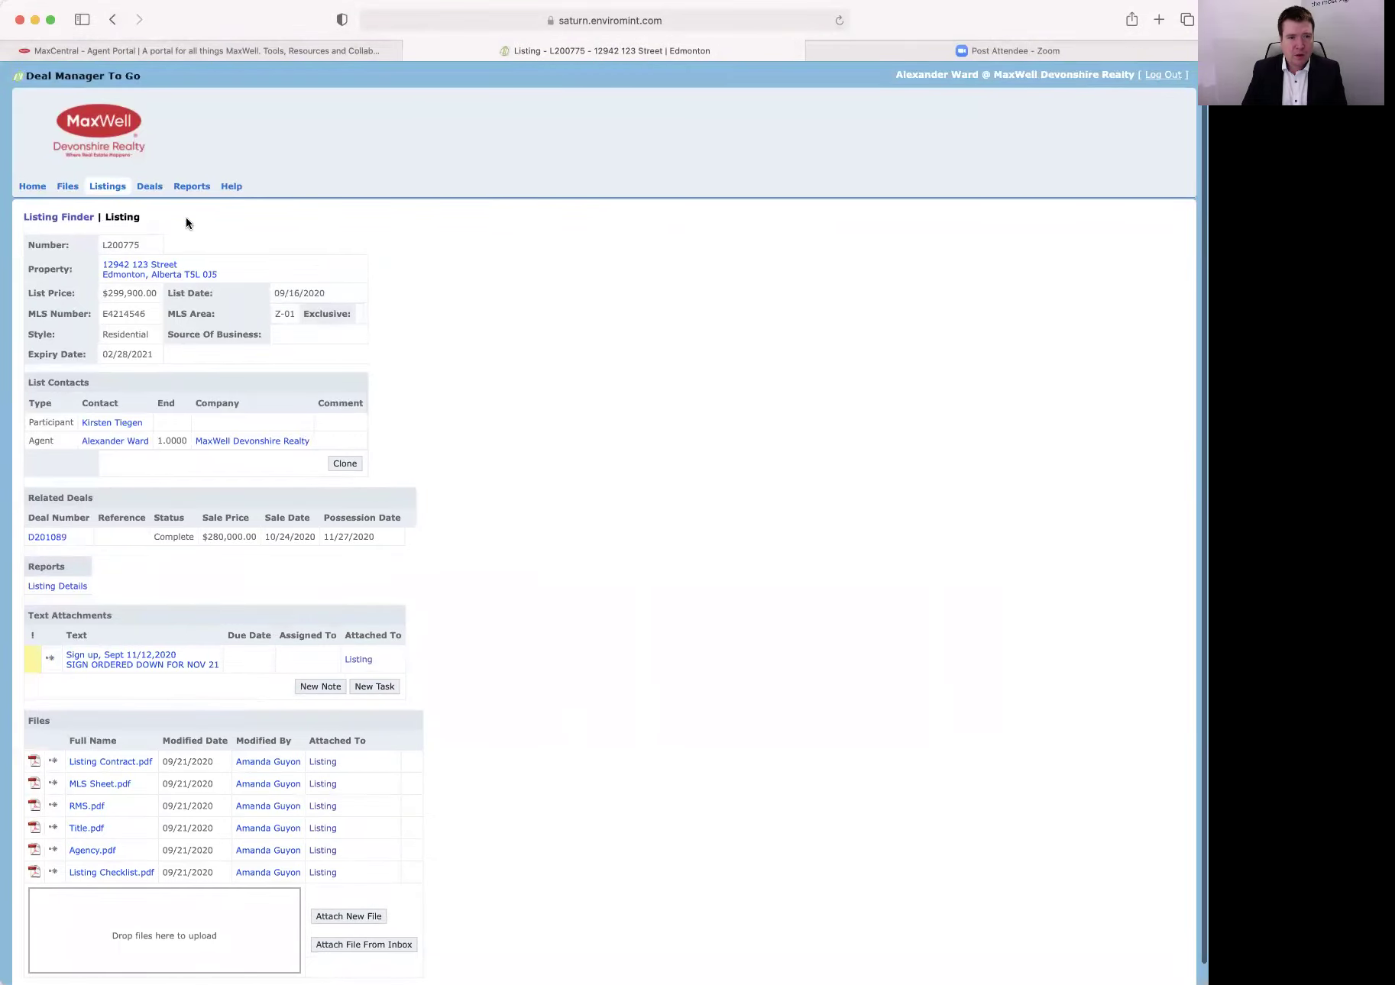
{"action": "left_click", "coordinate": [150, 187]}
Search deals by the agent's name, rerun including inactive deals, and open deal D200068.
{"action": "left_click", "coordinate": [212, 296]}
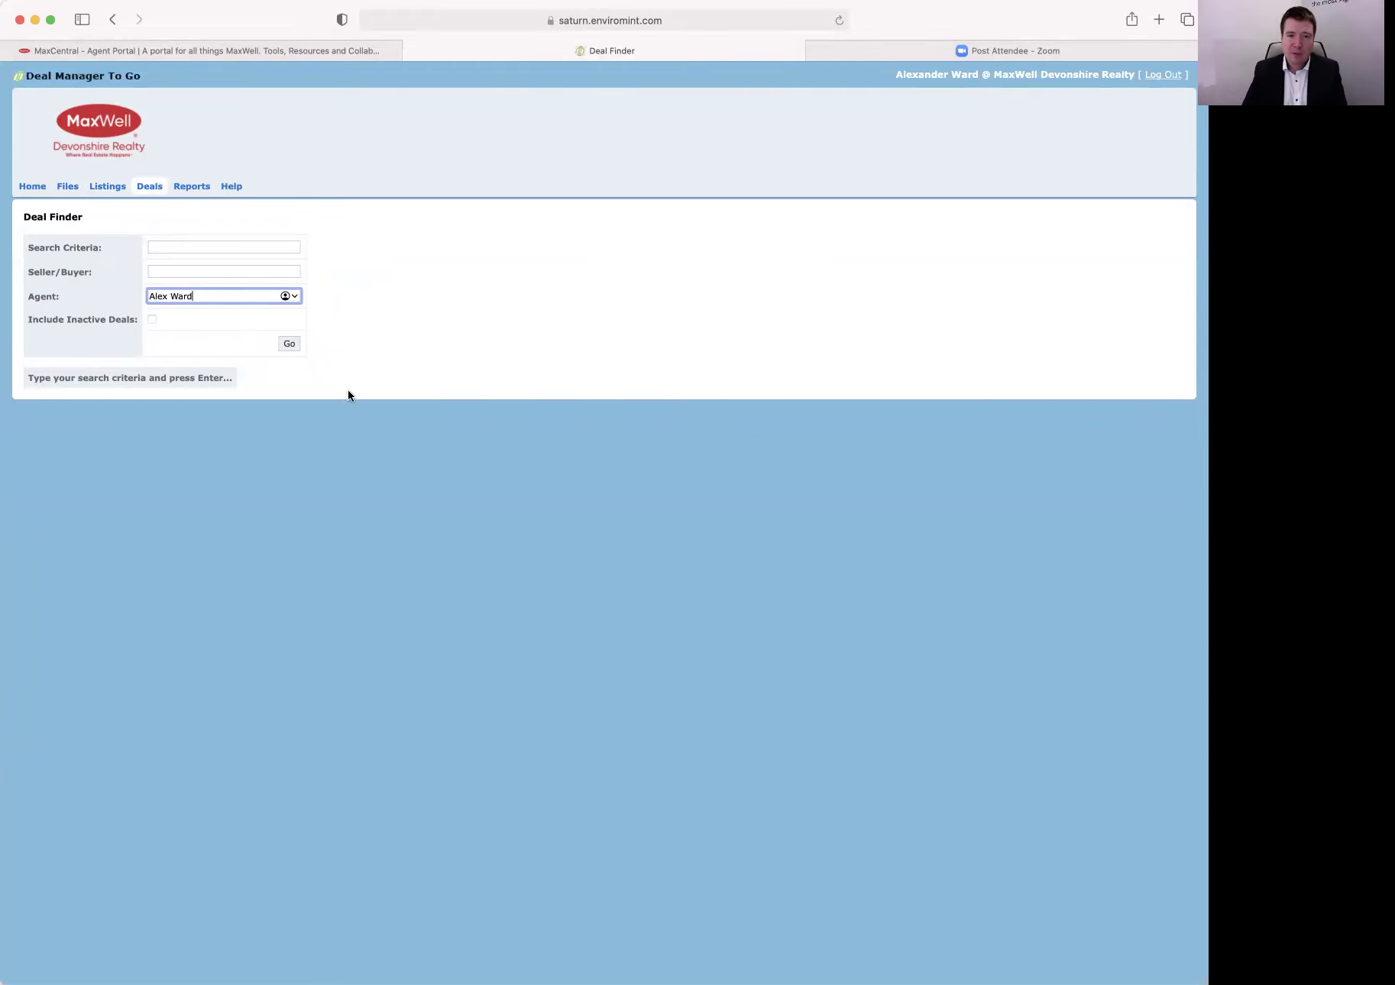
{"action": "left_click", "coordinate": [289, 343]}
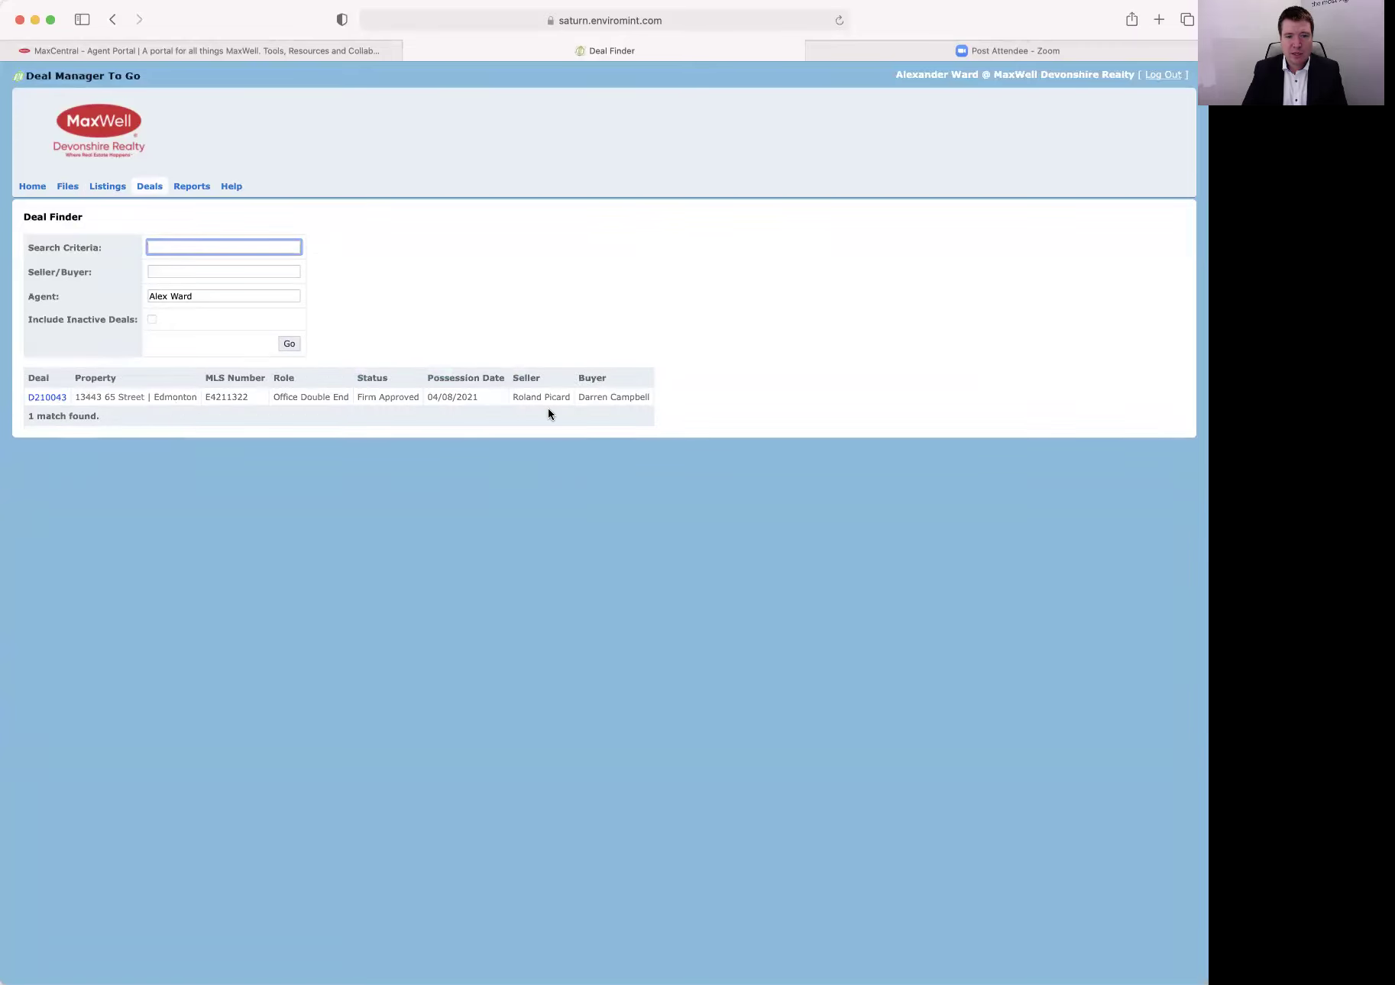
{"action": "left_click", "coordinate": [152, 320]}
{"action": "left_click", "coordinate": [290, 342]}
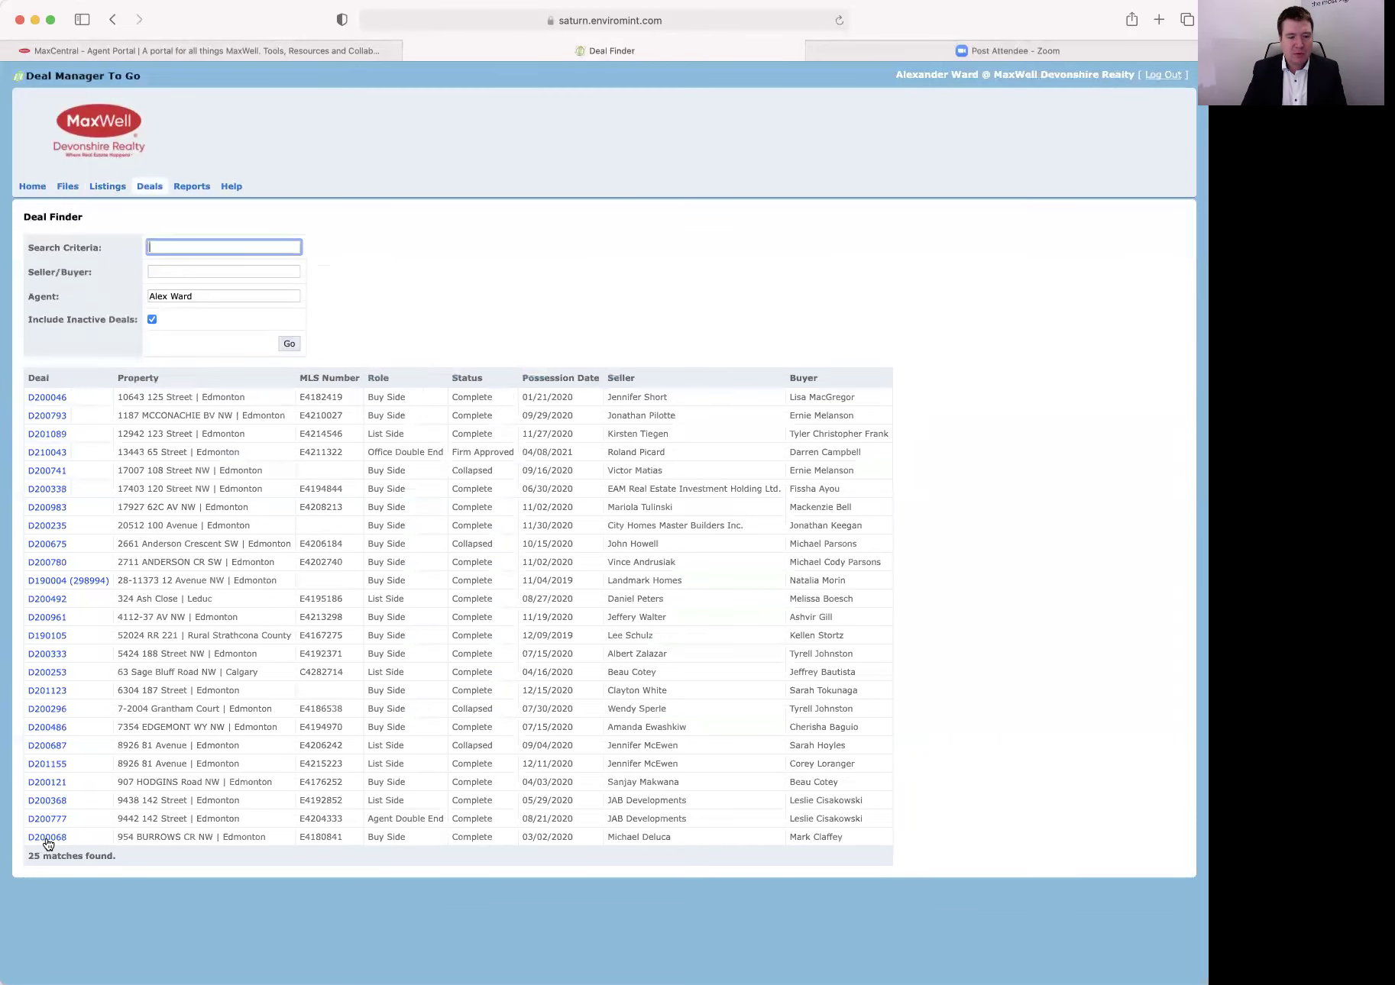
{"action": "left_click", "coordinate": [47, 838]}
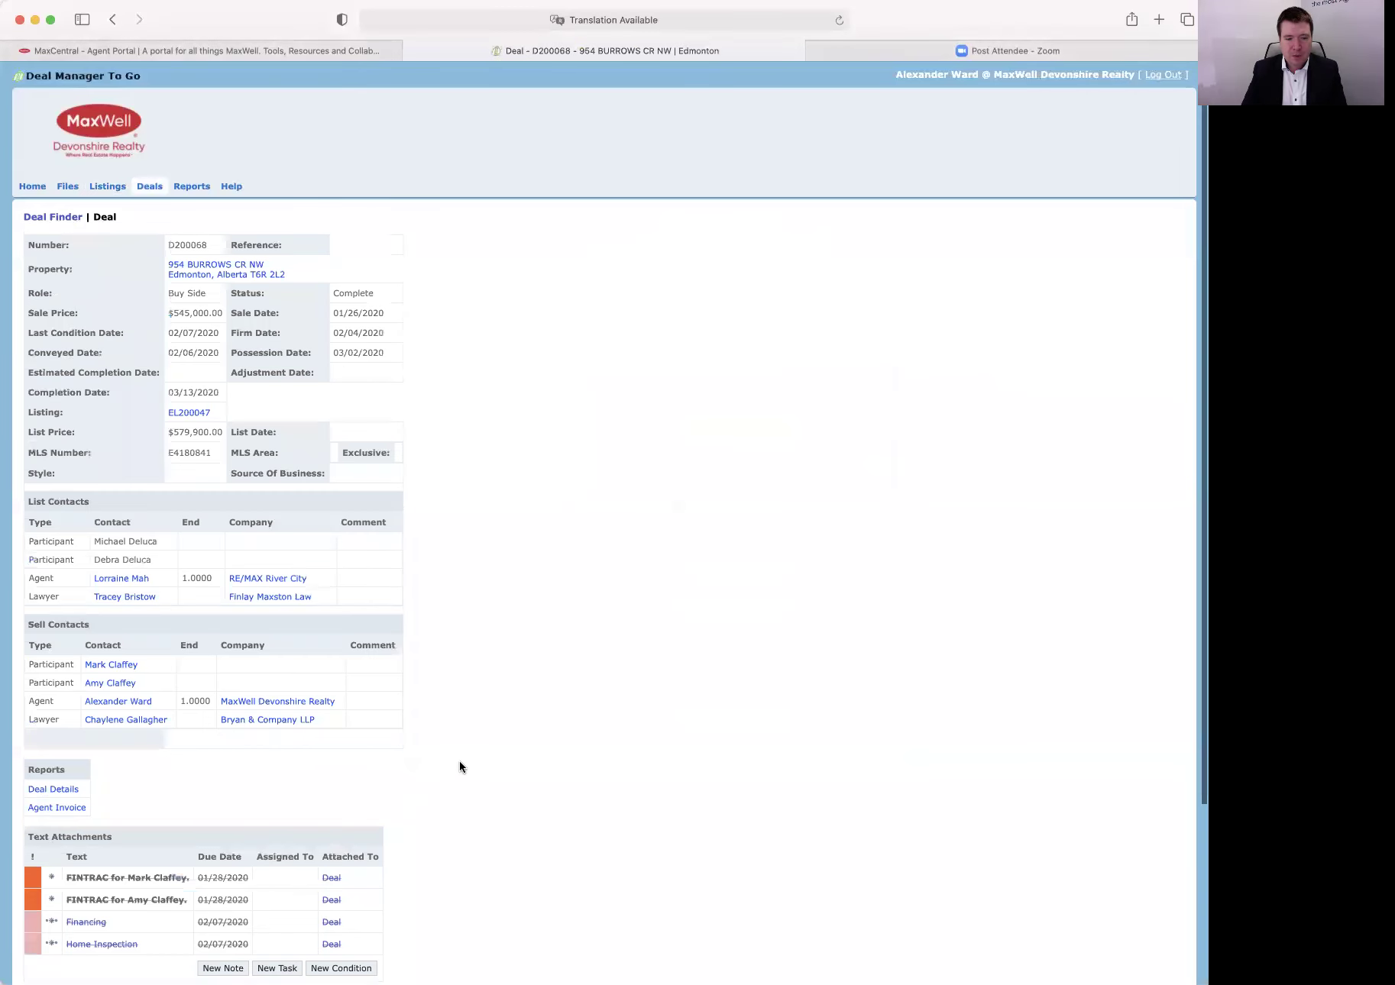
Scroll through deal D200068's text attachments and files, then go to Reports.
{"action": "scroll", "coordinate": [459, 760], "scroll_direction": "down", "scroll_amount": 5}
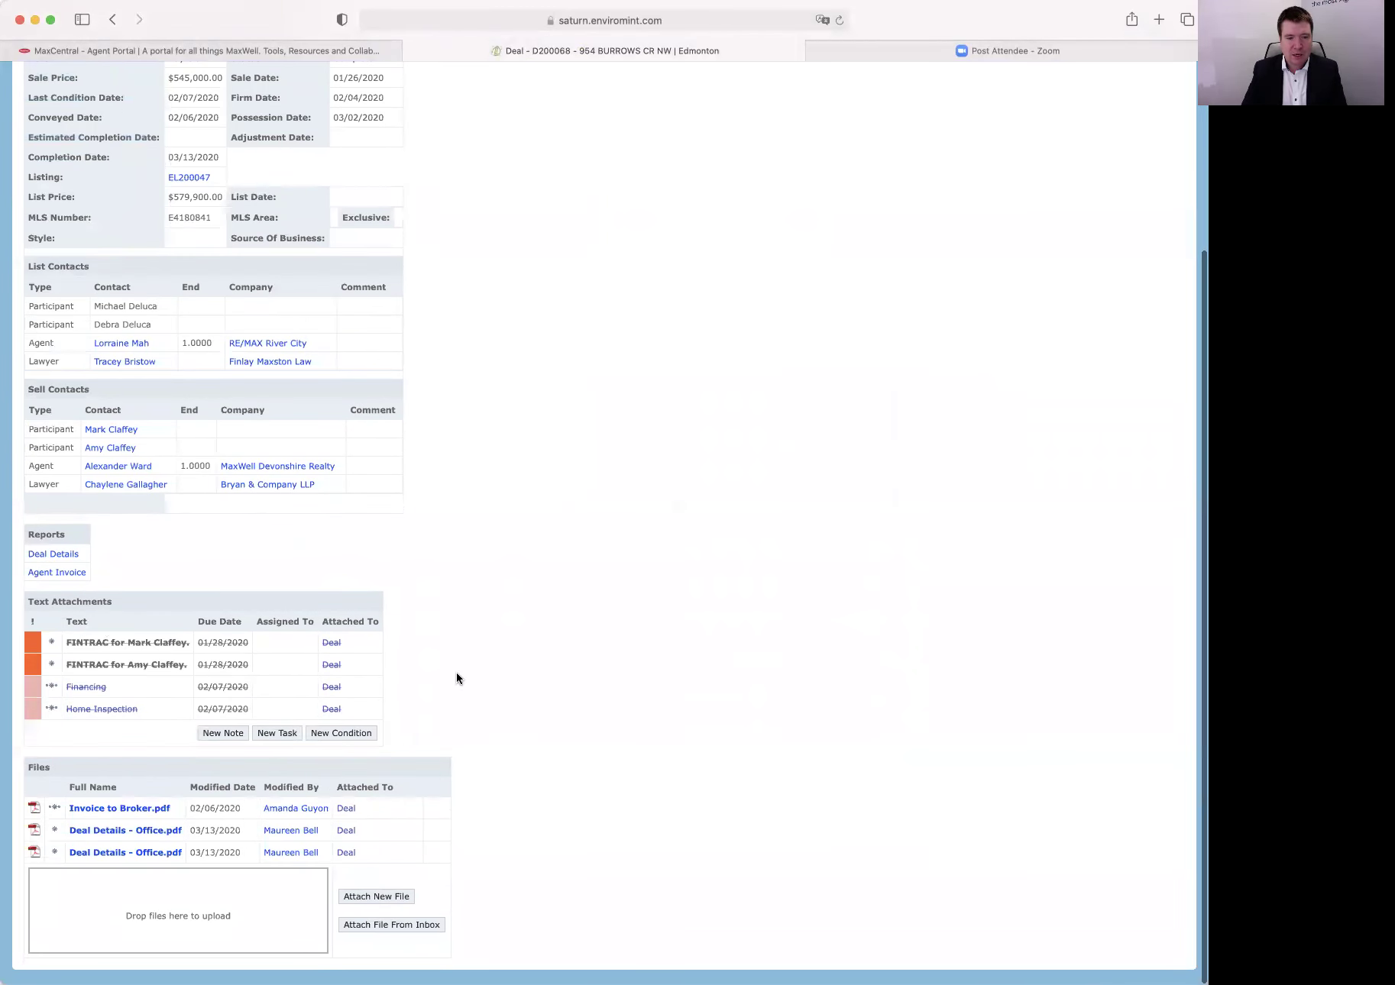
{"action": "scroll", "coordinate": [374, 613], "scroll_direction": "up", "scroll_amount": 5}
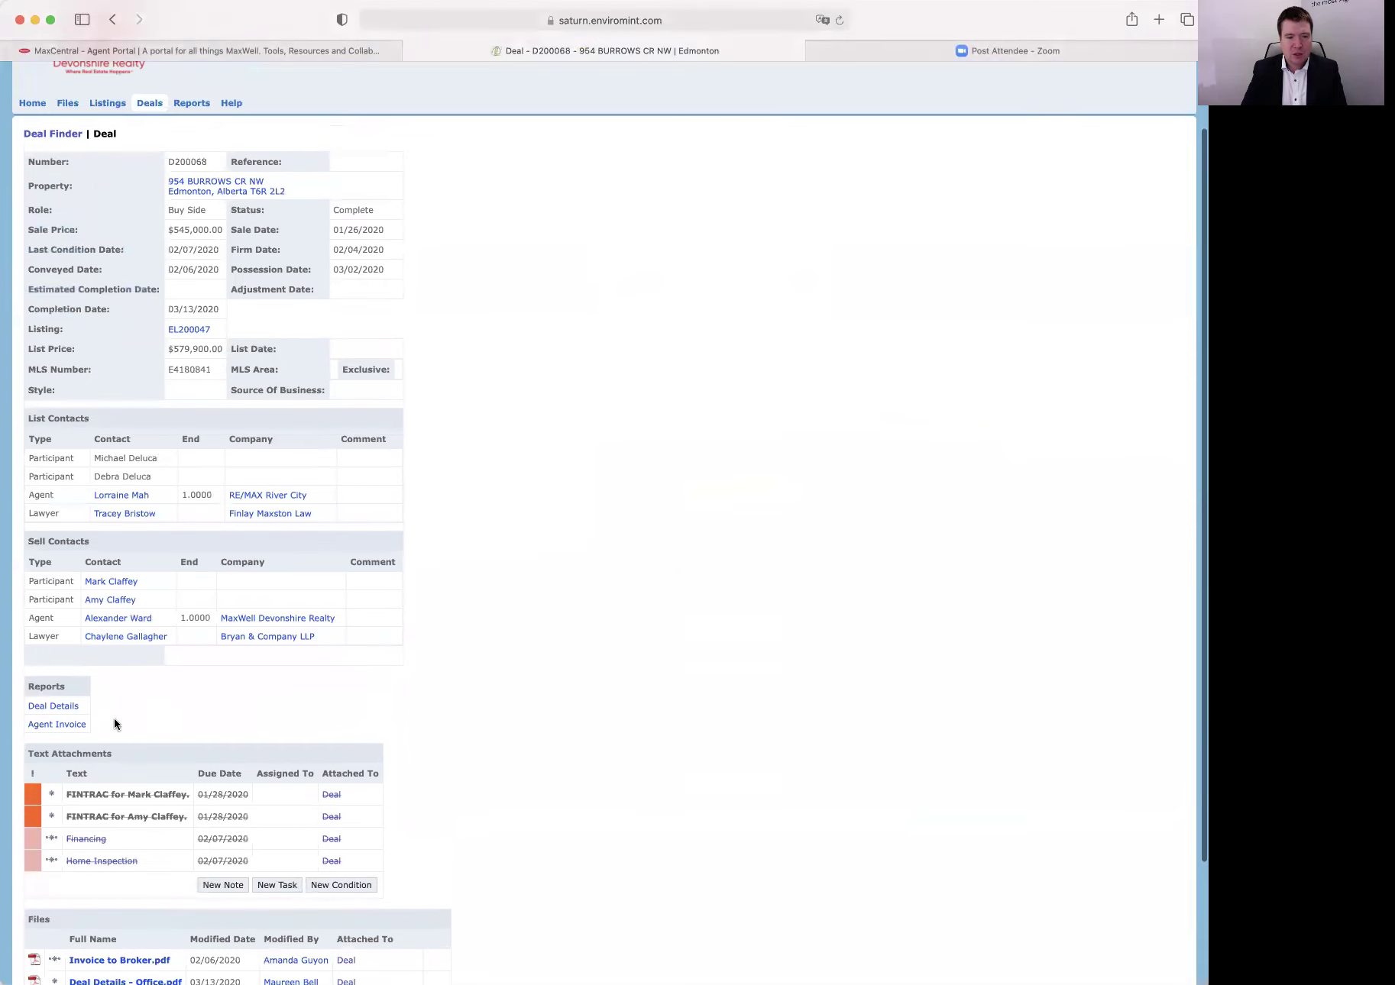
{"action": "scroll", "coordinate": [321, 719], "scroll_direction": "up", "scroll_amount": 2}
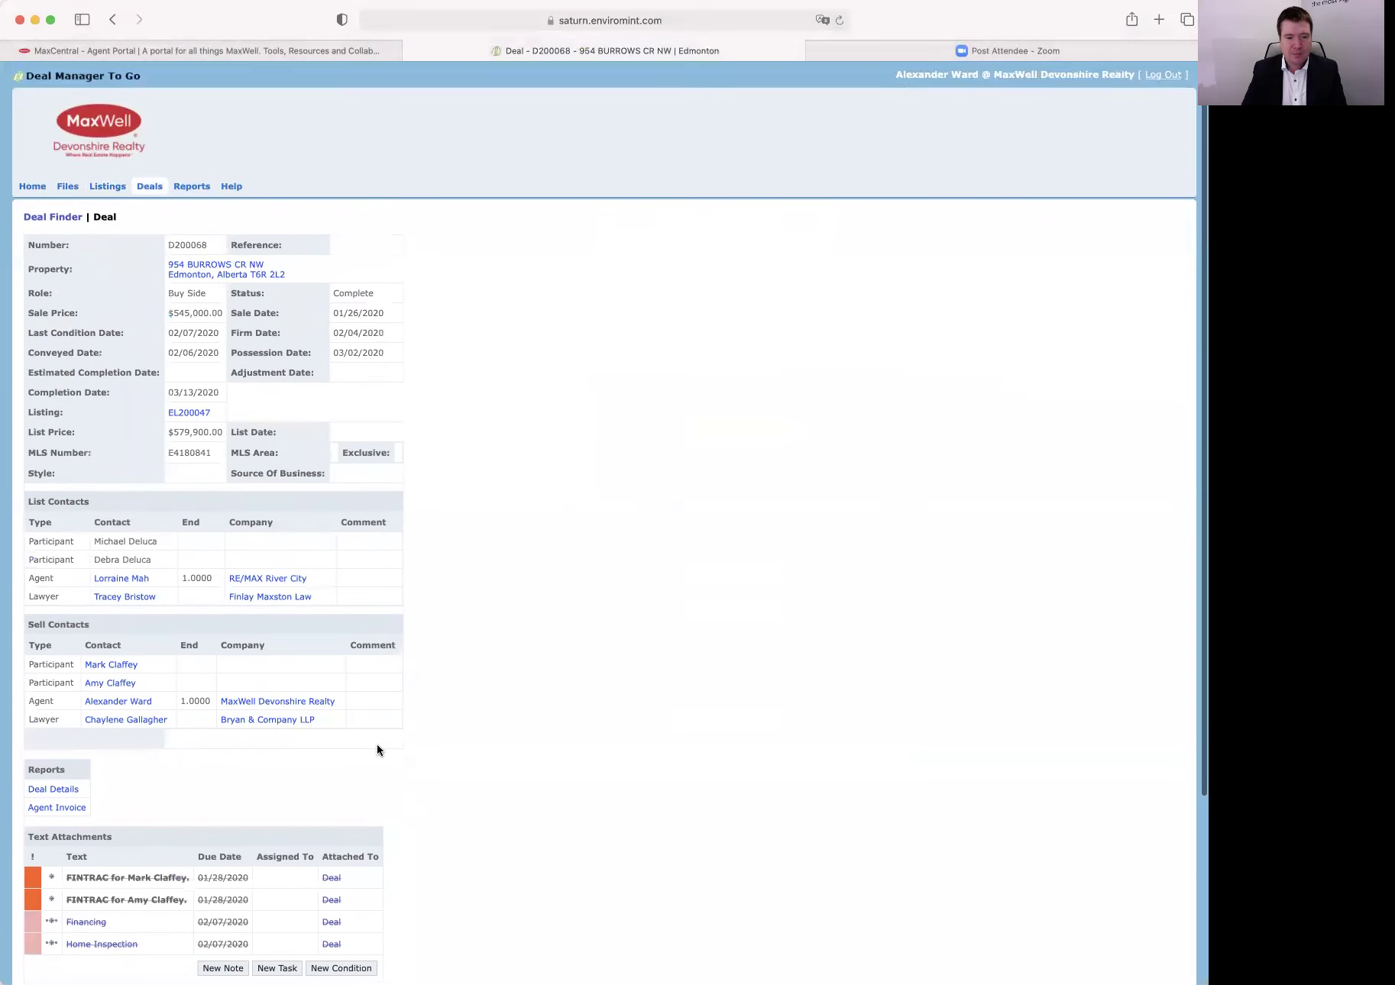
{"action": "left_click", "coordinate": [200, 189]}
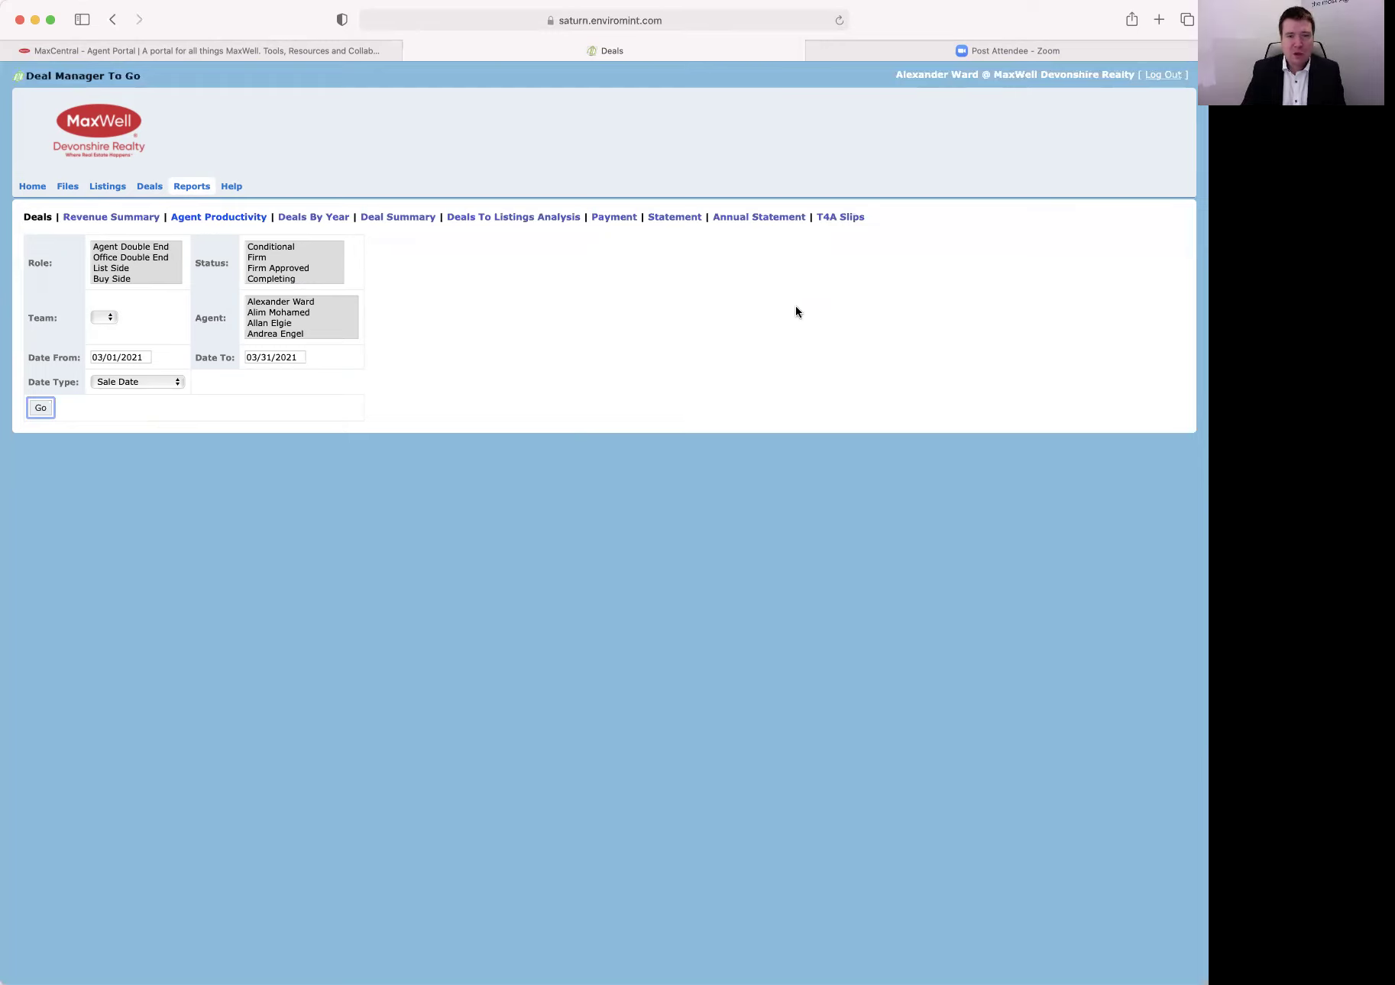
Open the T4A Slips report form from the Reports page.
{"action": "left_click", "coordinate": [835, 219]}
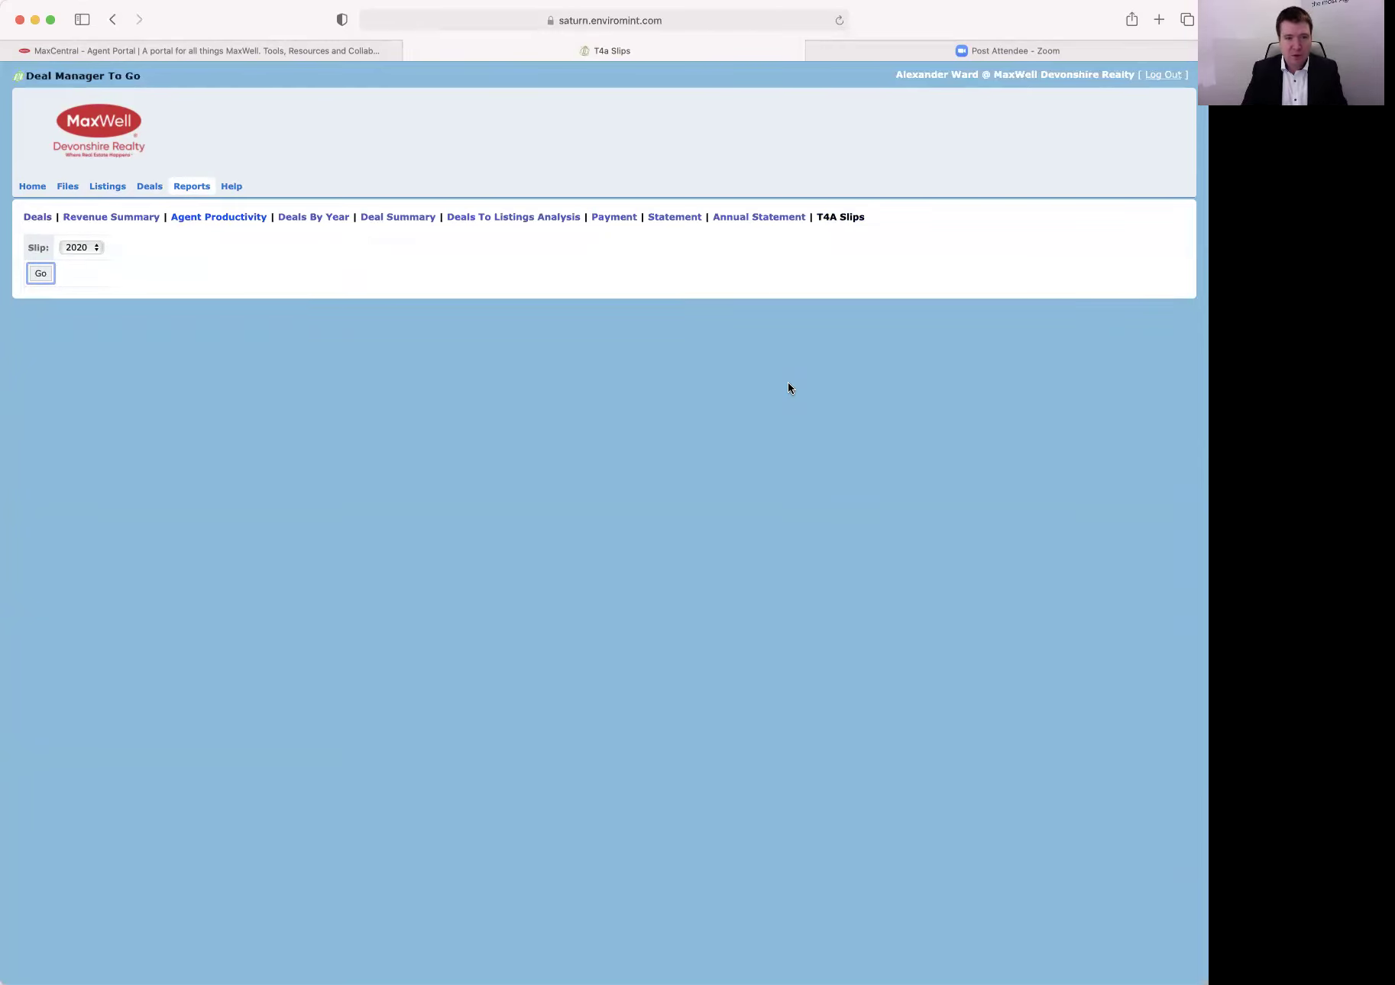
Generate the 2020 T4A slip, view it as a PDF, then close the PDF.
{"action": "left_click", "coordinate": [96, 246]}
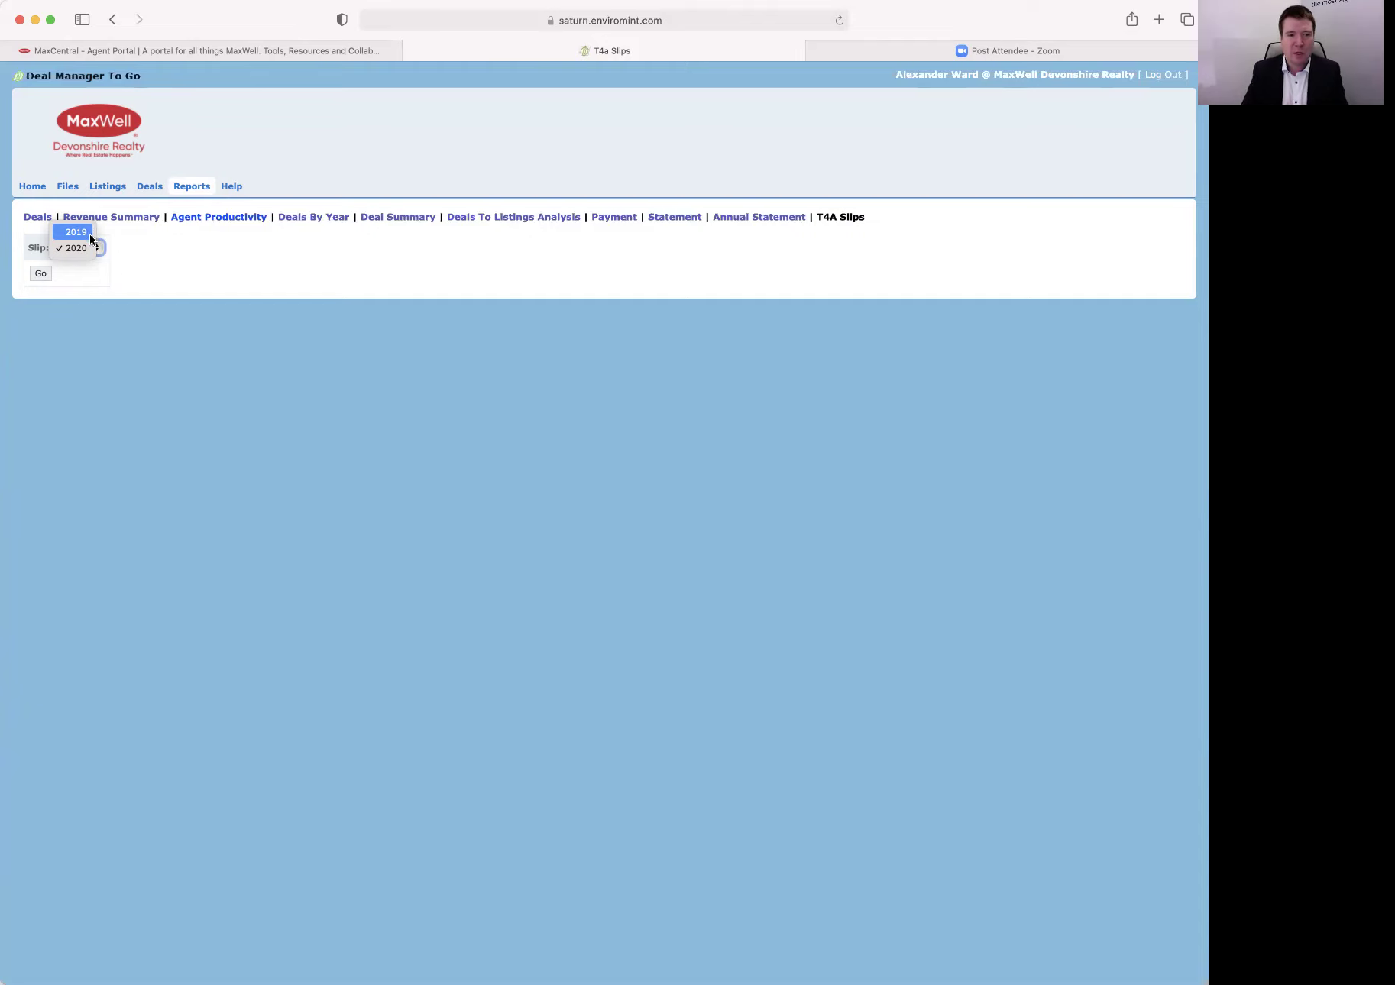
{"action": "left_click", "coordinate": [196, 293]}
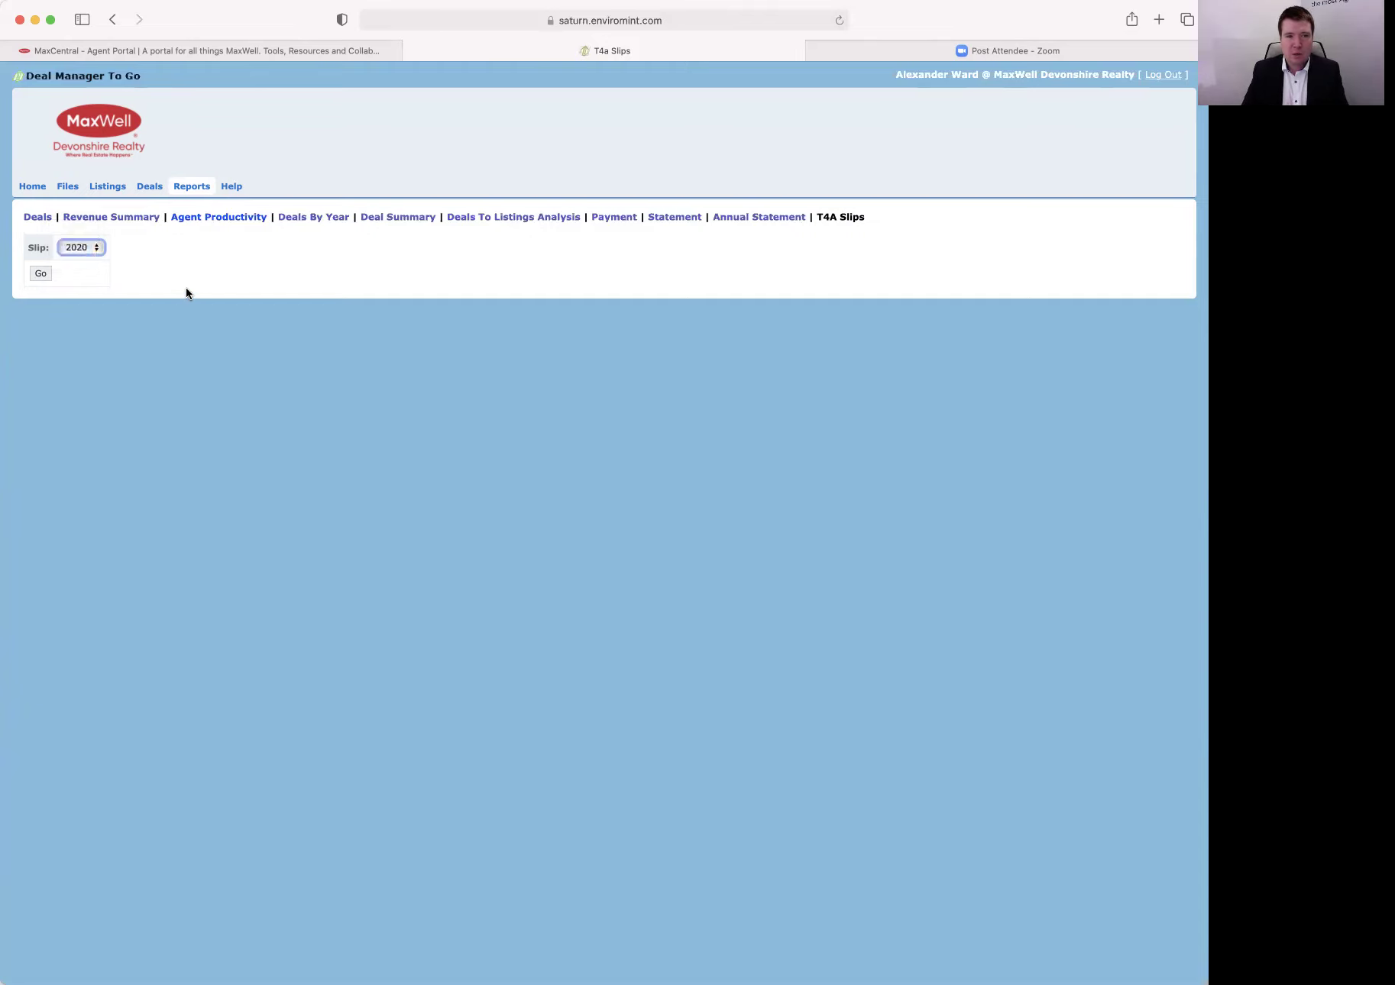
{"action": "left_click", "coordinate": [72, 248]}
{"action": "left_click", "coordinate": [43, 274]}
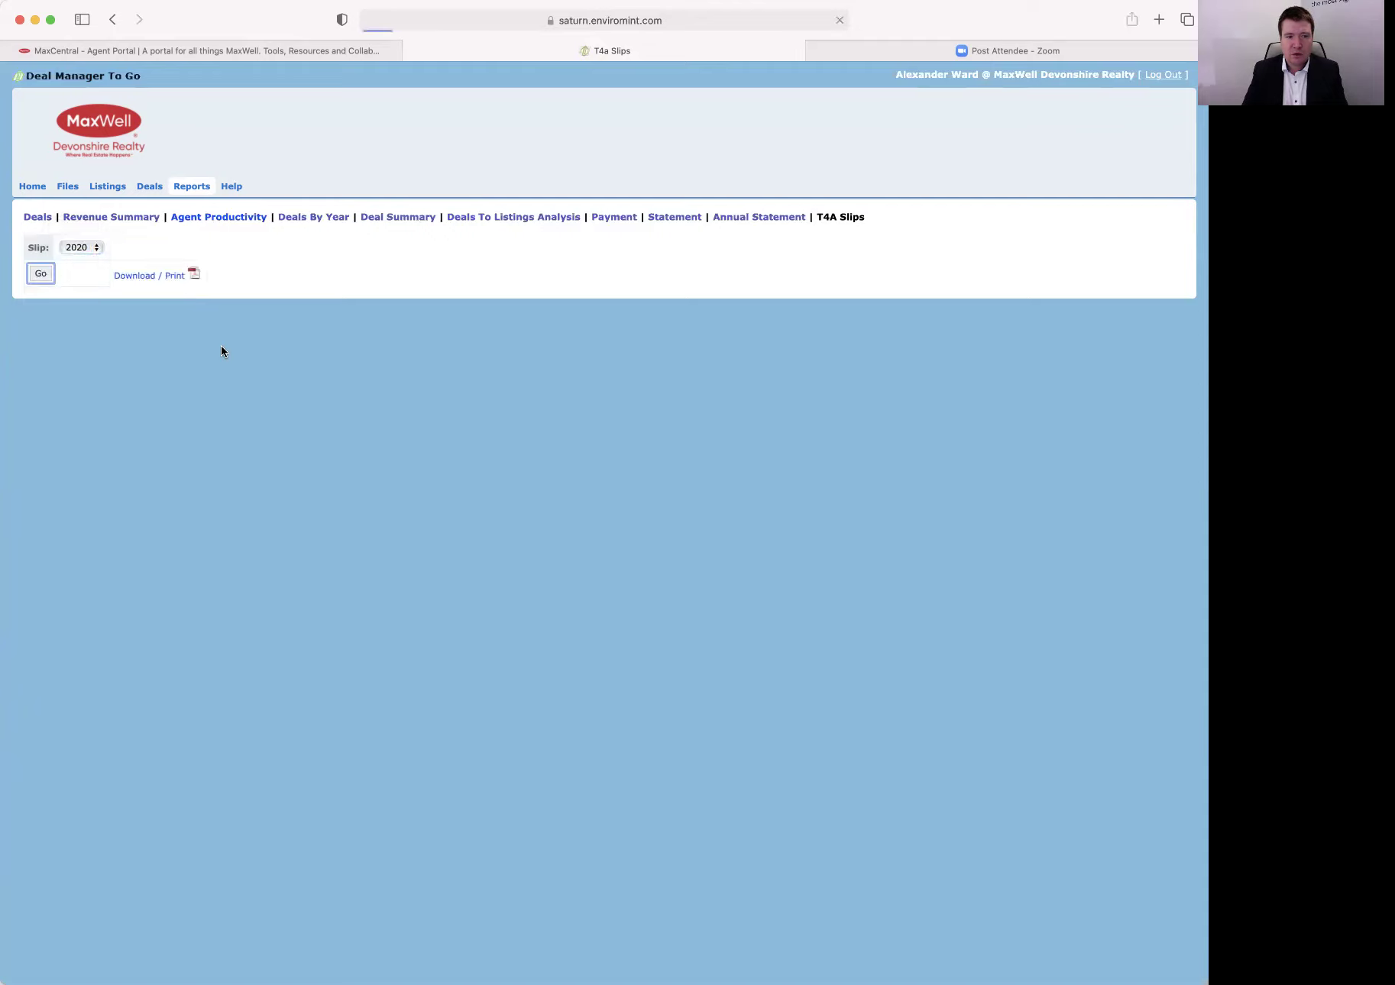
{"action": "left_click", "coordinate": [153, 280]}
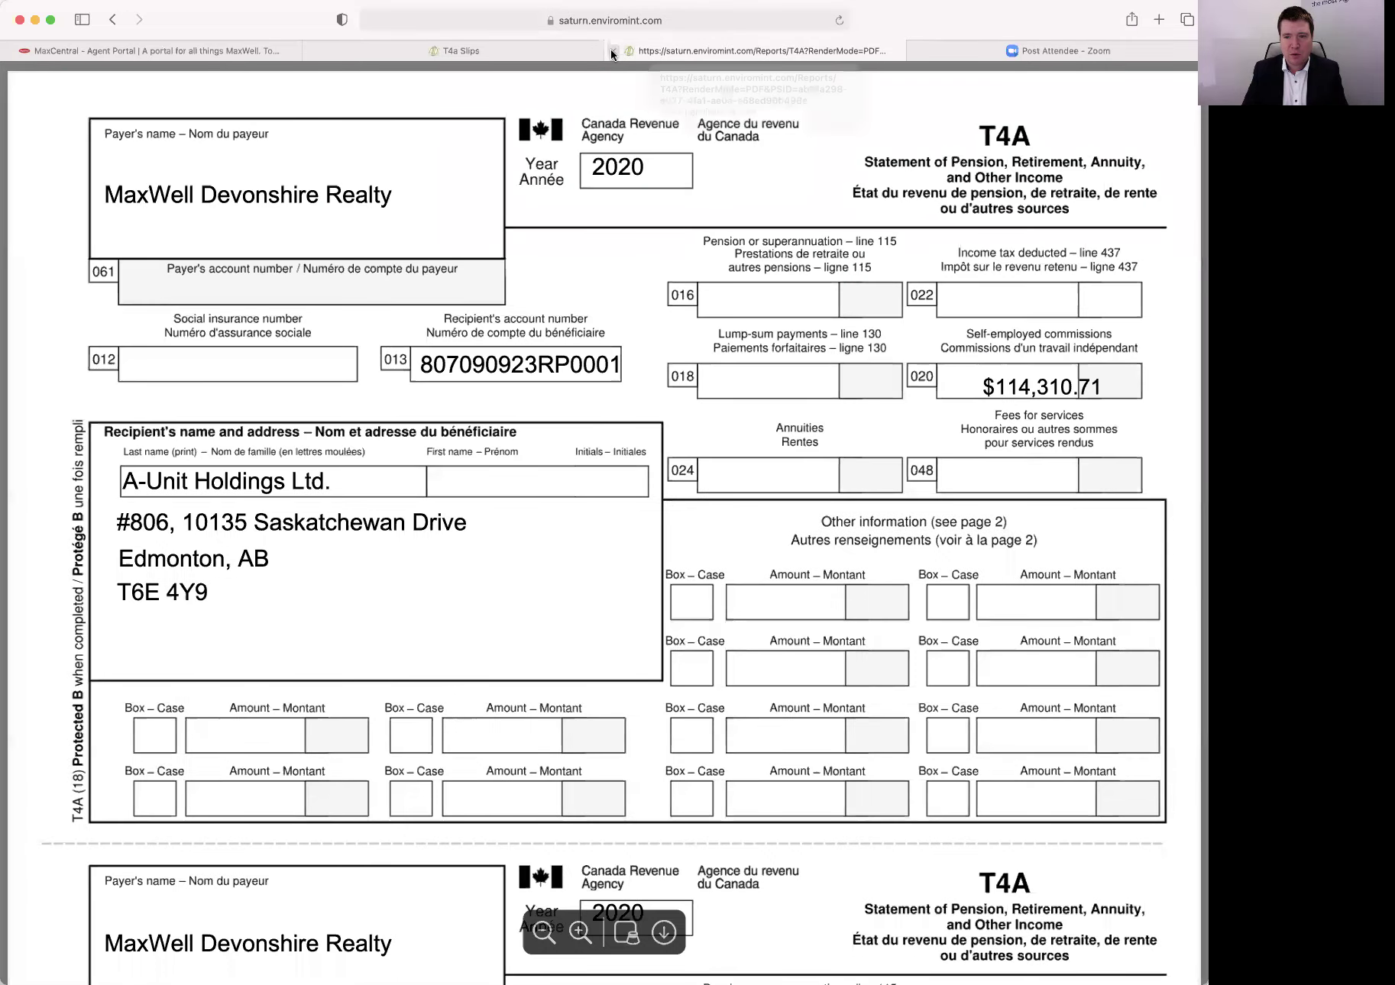
{"action": "left_click", "coordinate": [612, 51]}
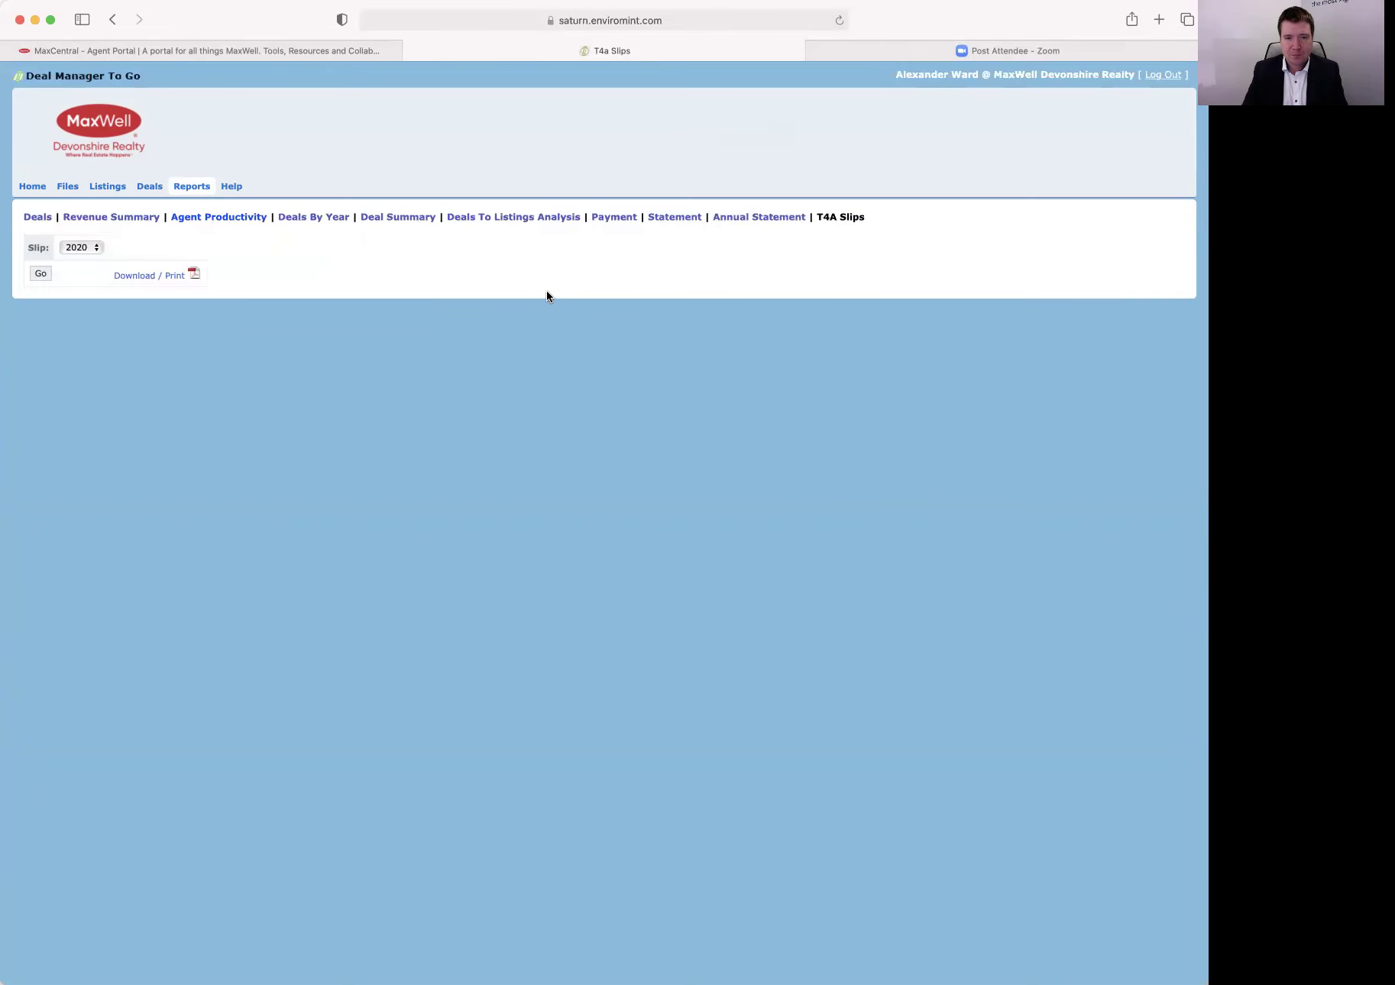
Rerun the slip for 2019, then open the Annual Statement with year 2020.
{"action": "left_click", "coordinate": [94, 247]}
{"action": "left_click", "coordinate": [85, 231]}
{"action": "left_click", "coordinate": [40, 272]}
{"action": "left_click", "coordinate": [740, 219]}
{"action": "left_click", "coordinate": [100, 252]}
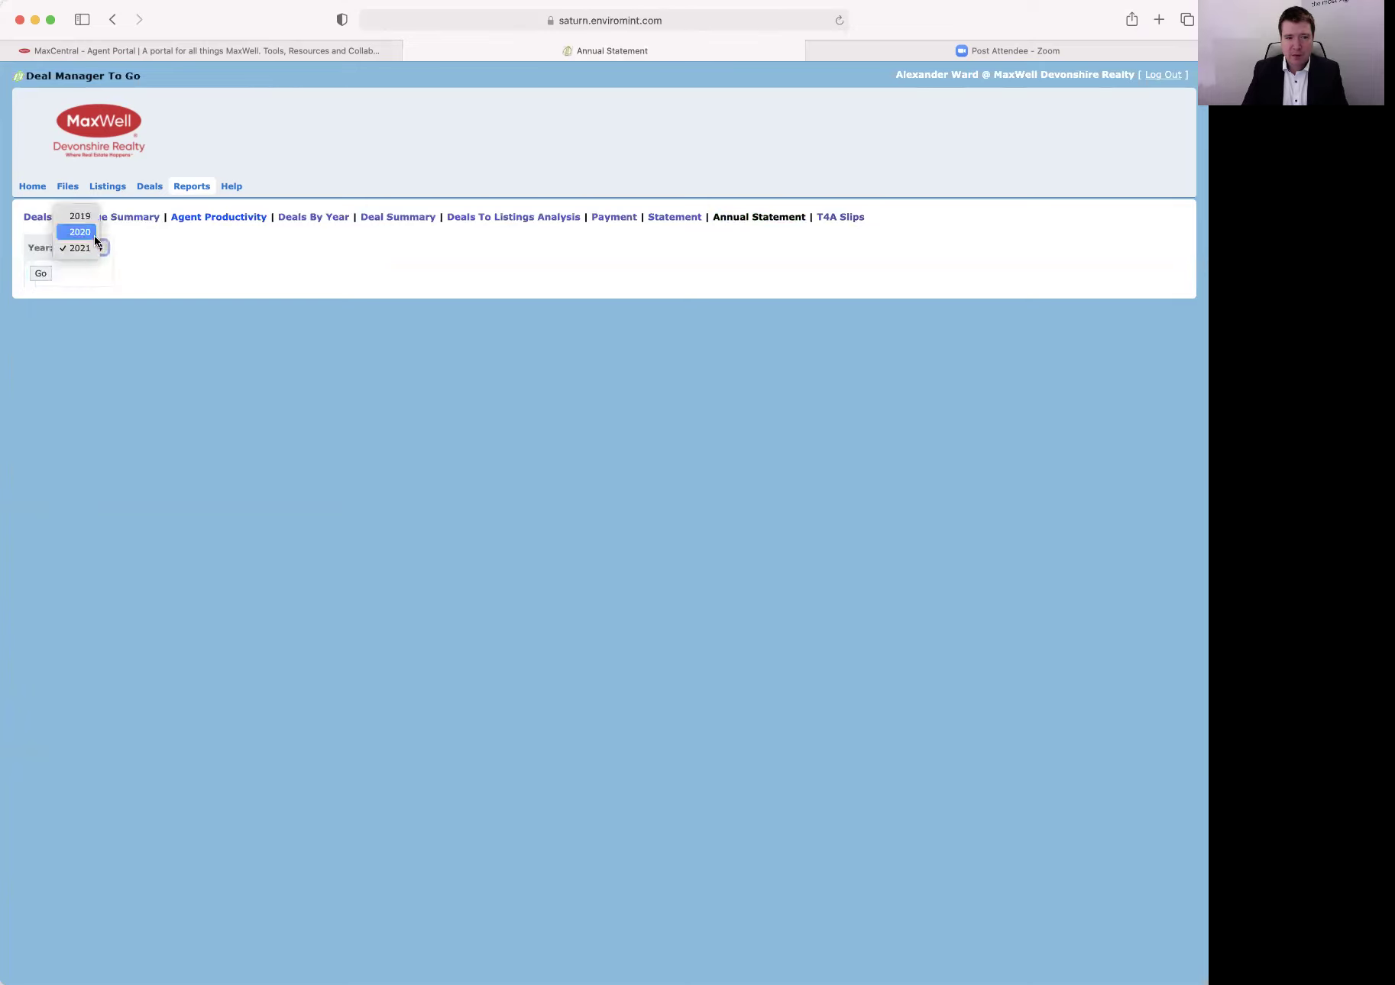
Show the 2020 annual billing summary, then the 2021 one, and open the Statement report.
{"action": "left_click", "coordinate": [42, 276]}
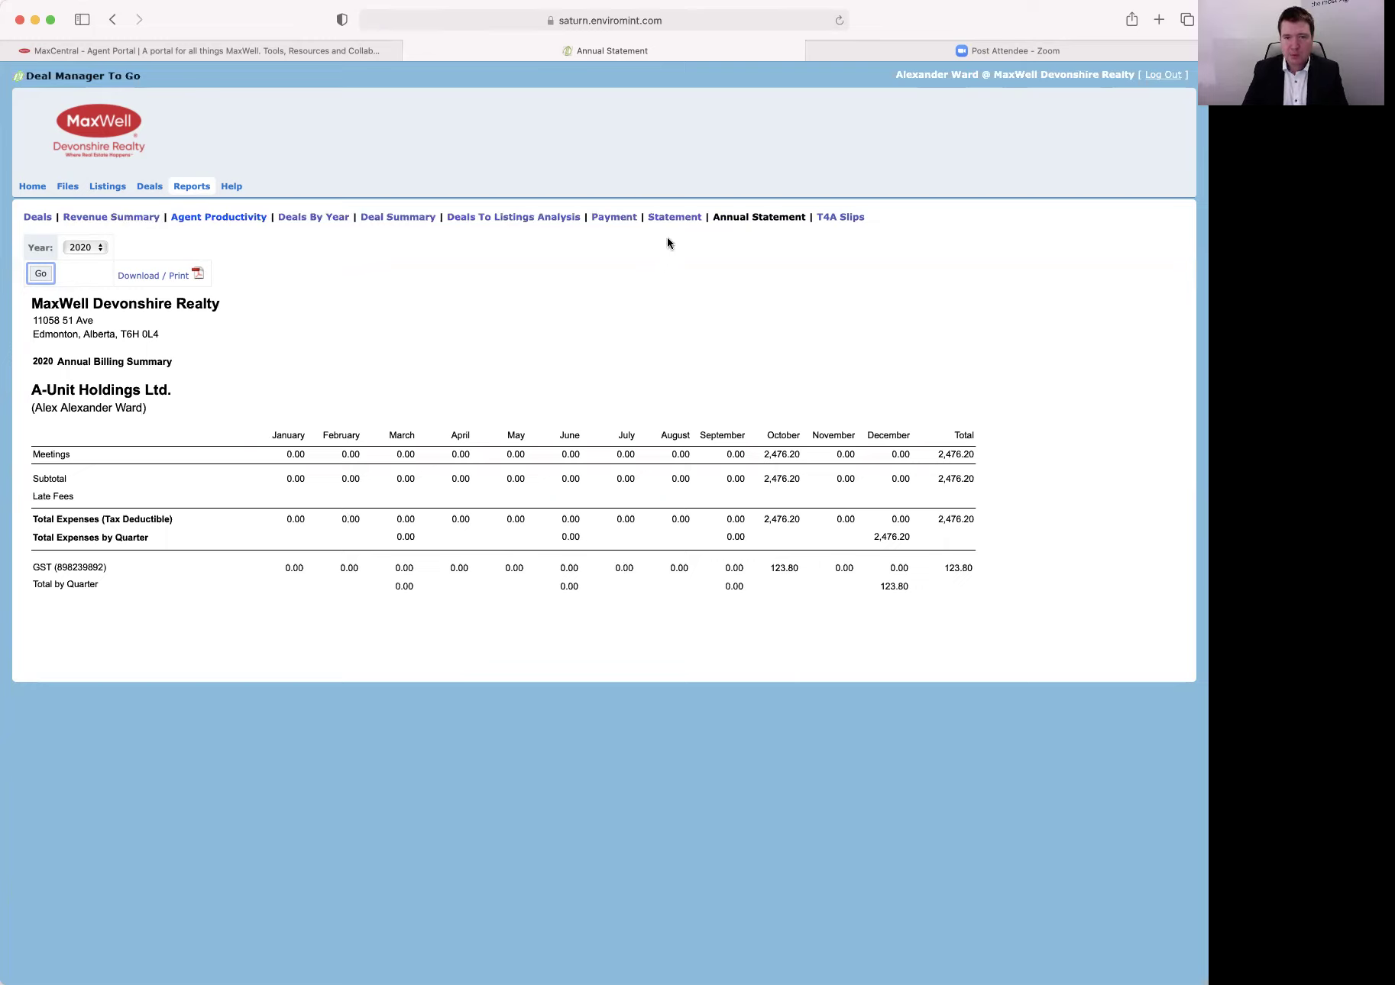
{"action": "left_click", "coordinate": [86, 247]}
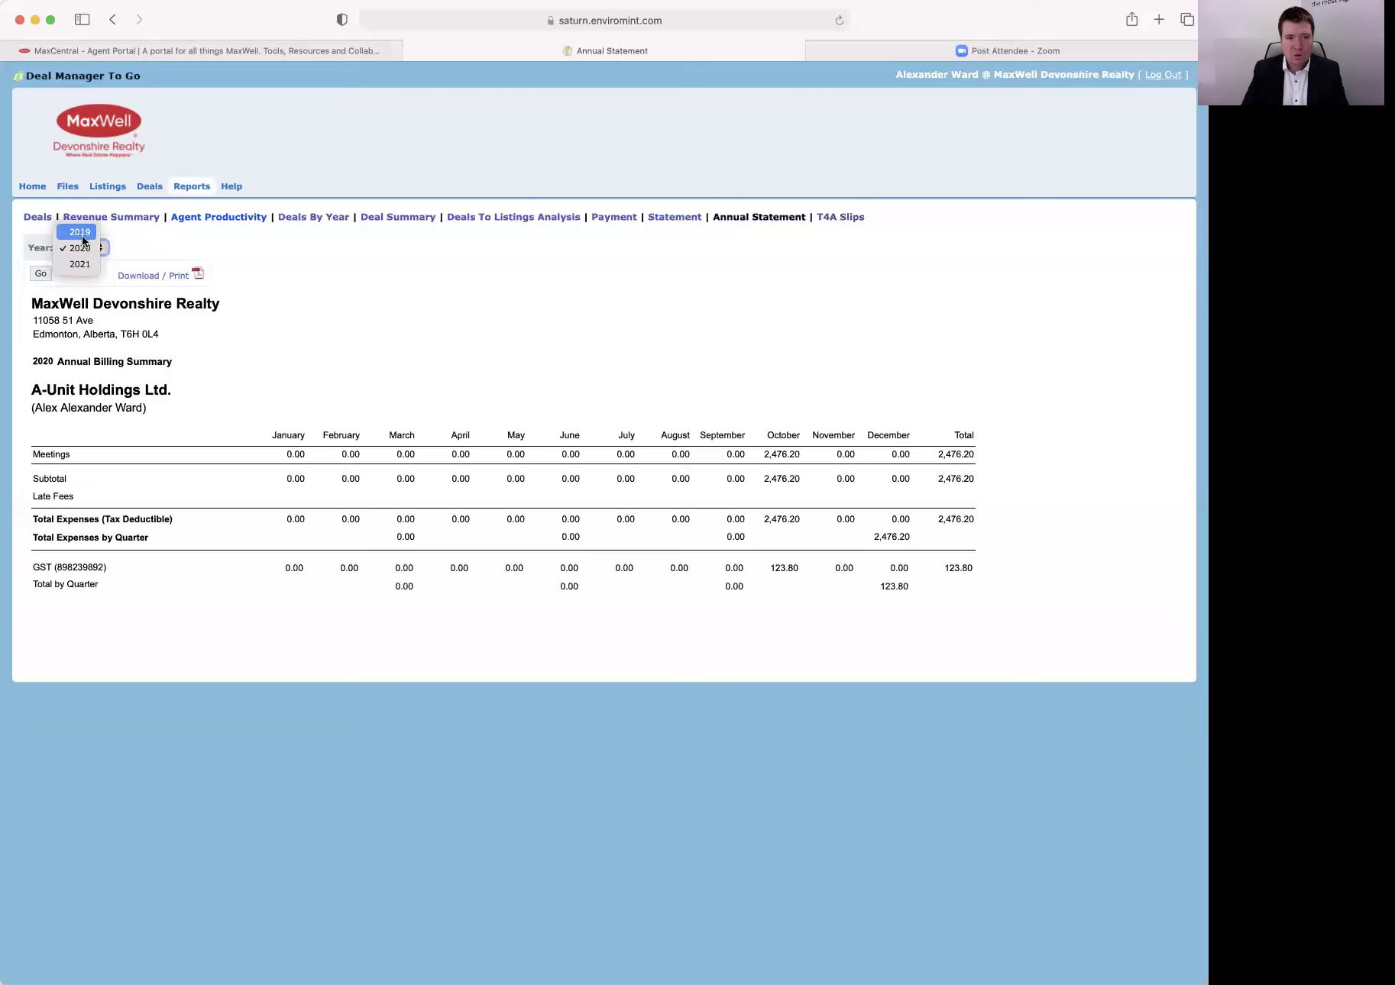
{"action": "left_click", "coordinate": [80, 263]}
{"action": "left_click", "coordinate": [41, 273]}
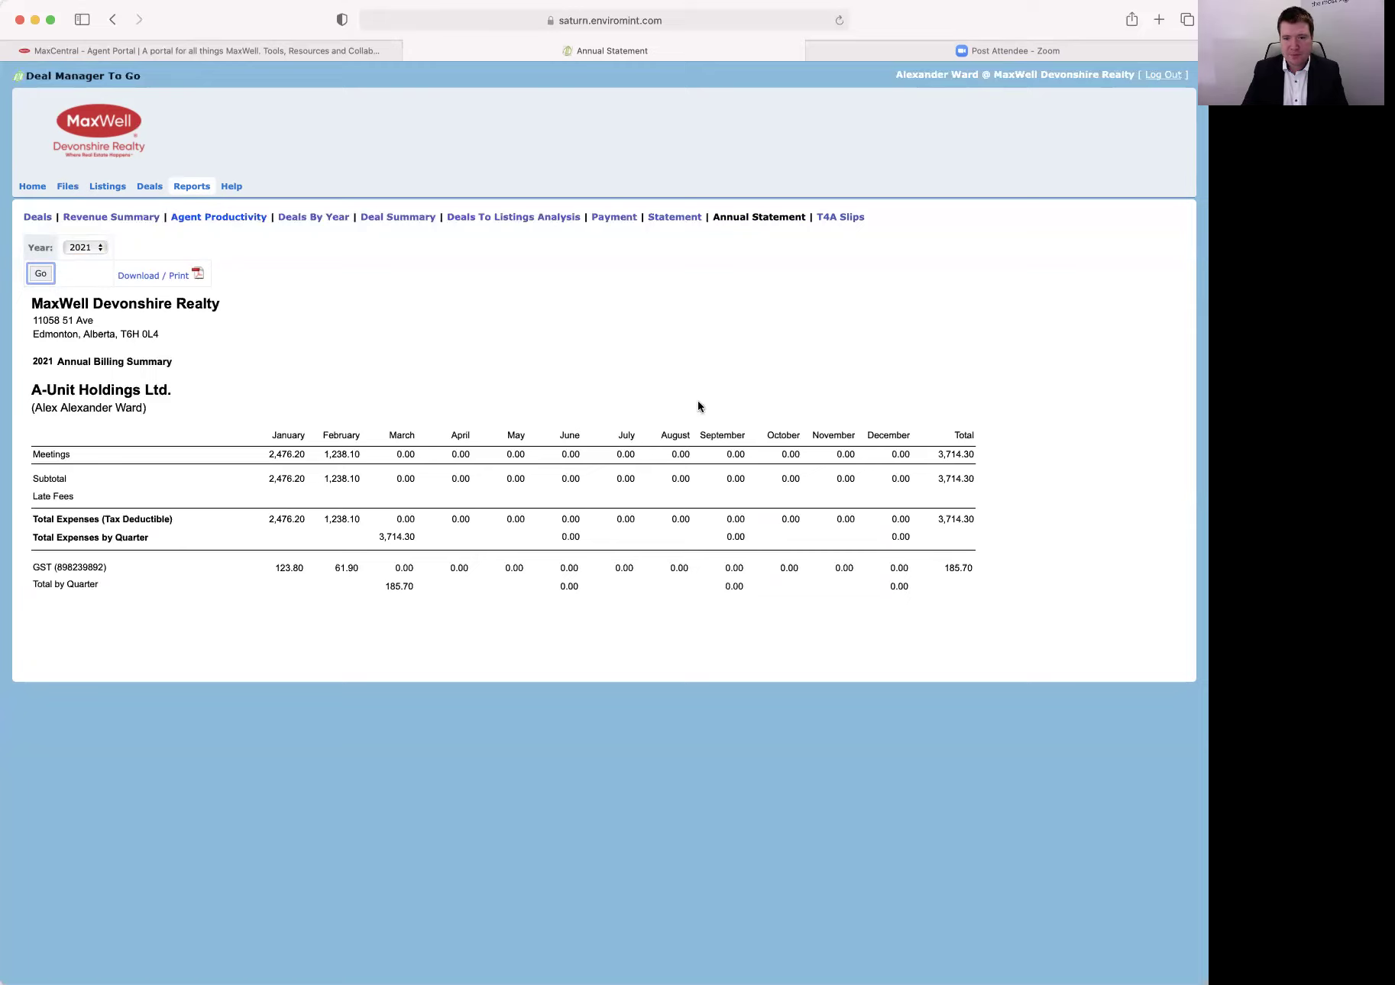
{"action": "left_click", "coordinate": [663, 218]}
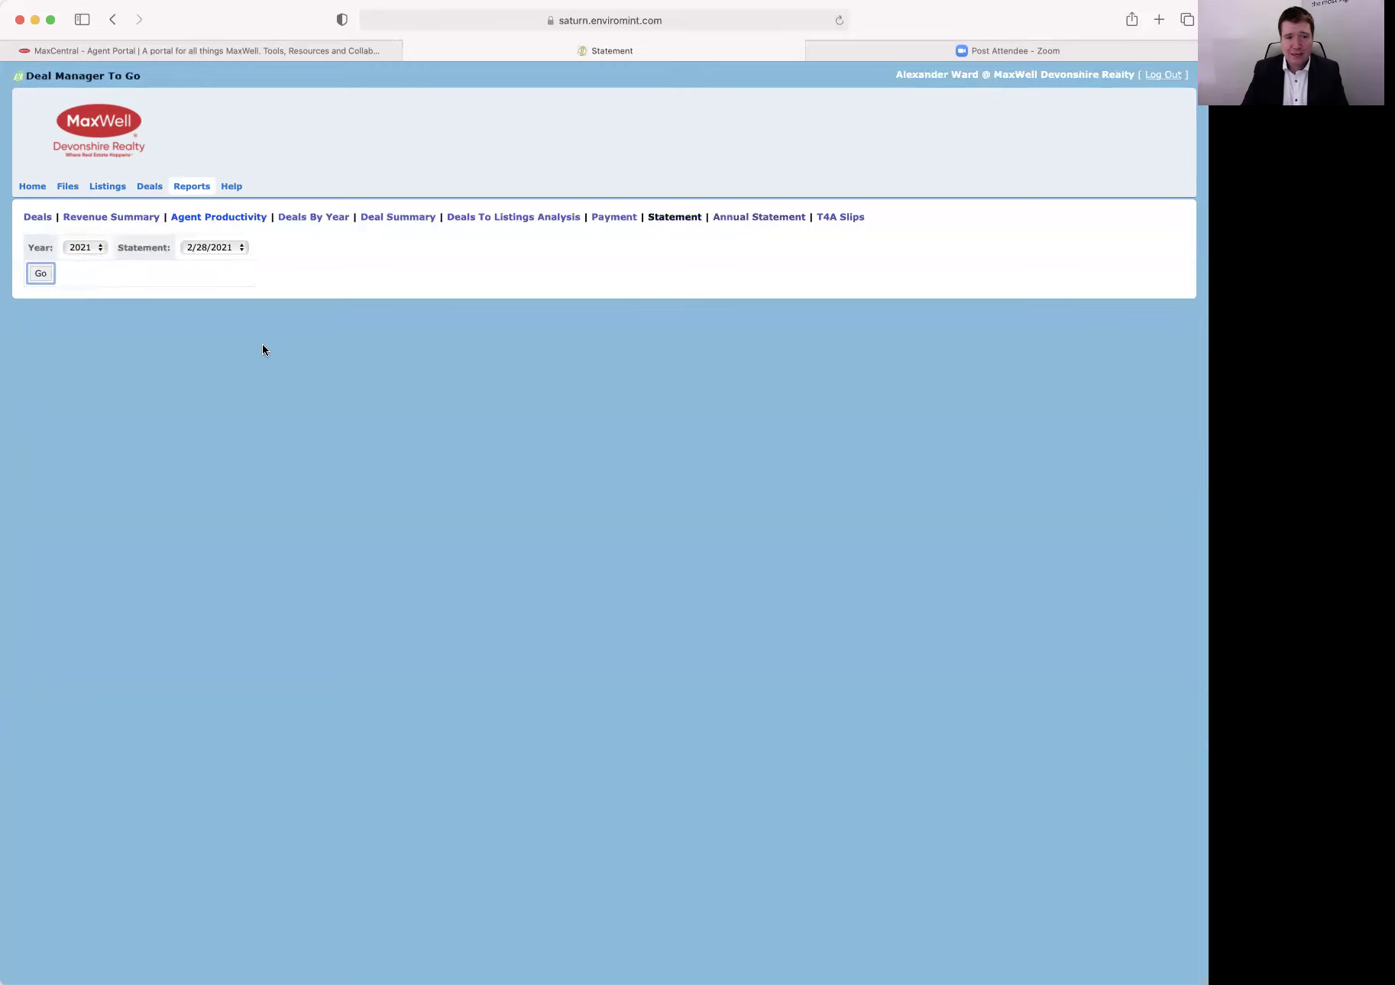
Show the December 2020 monthly statement dated 12/31/2020.
{"action": "left_click", "coordinate": [210, 248]}
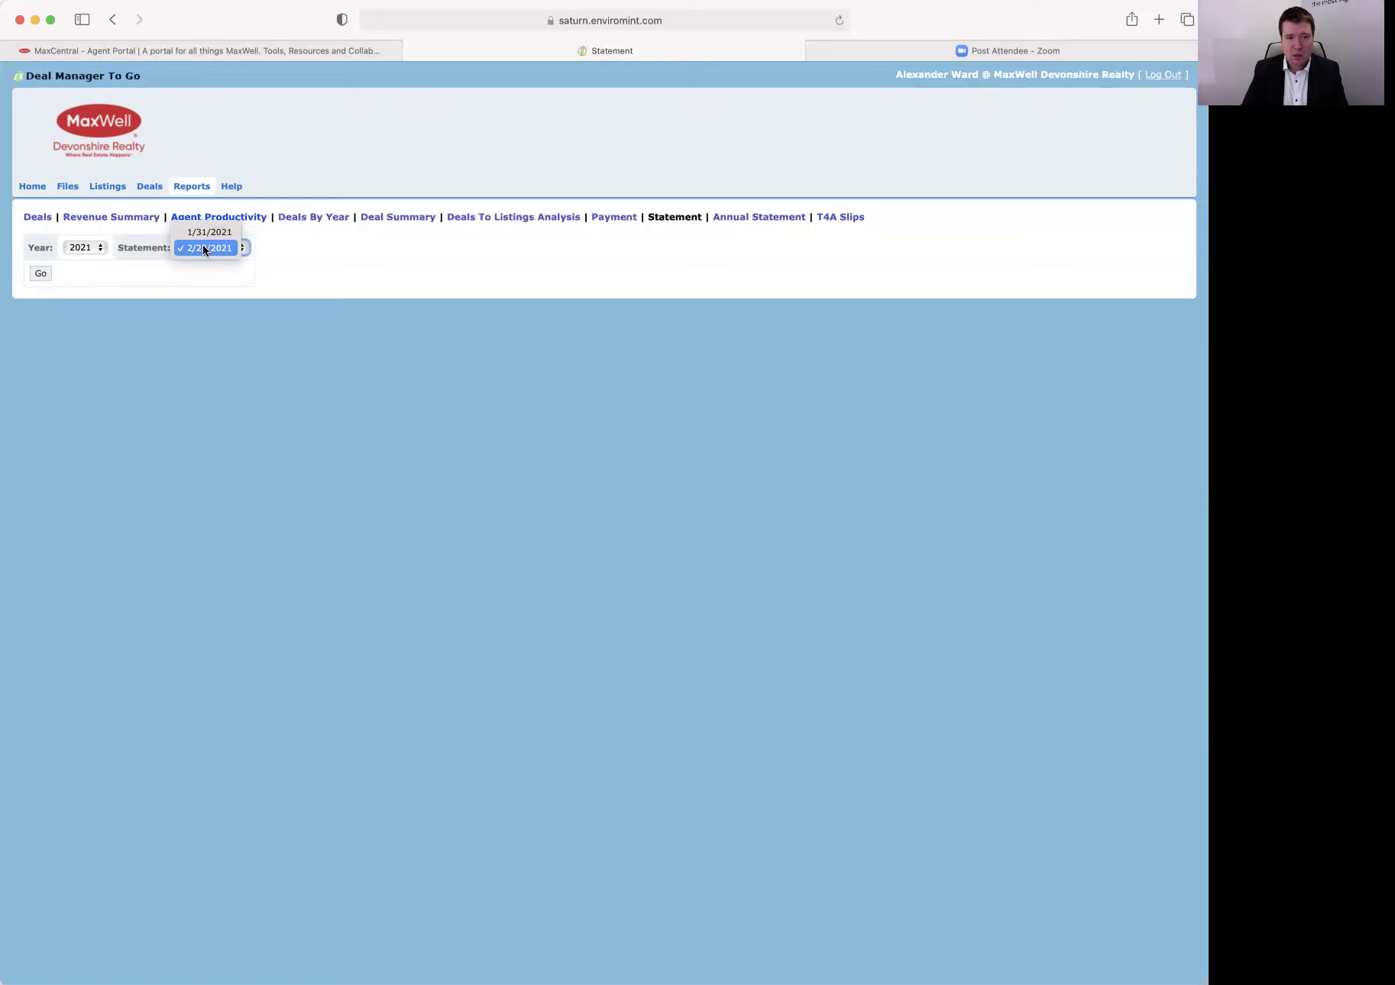
{"action": "left_click", "coordinate": [83, 244]}
{"action": "left_click", "coordinate": [83, 245]}
{"action": "left_click", "coordinate": [82, 230]}
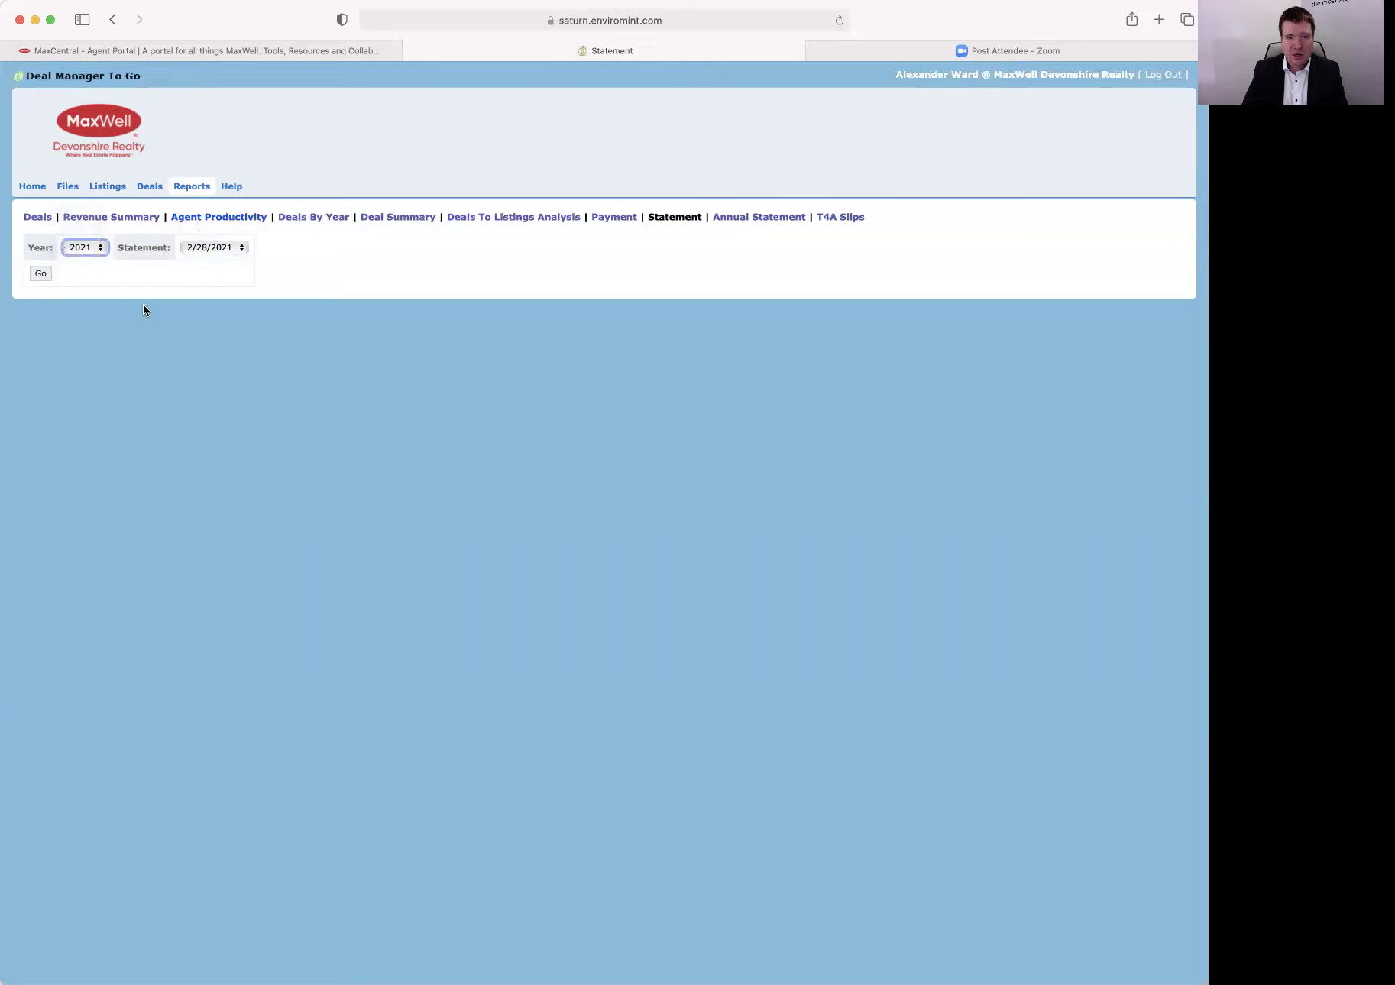
{"action": "left_click", "coordinate": [218, 248]}
{"action": "left_click", "coordinate": [215, 248]}
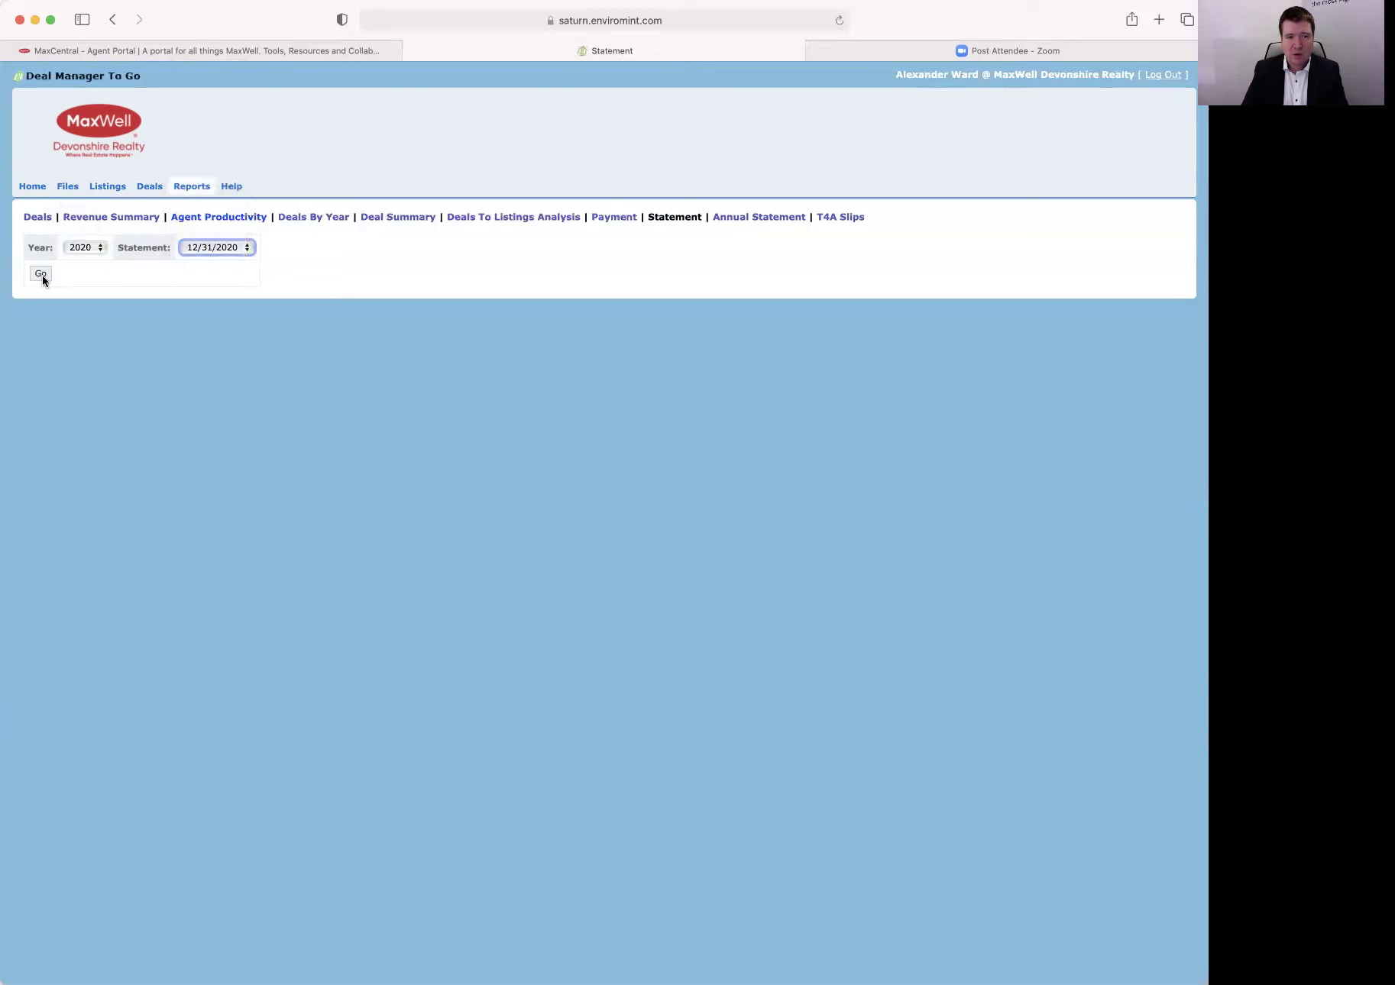
{"action": "left_click", "coordinate": [41, 275]}
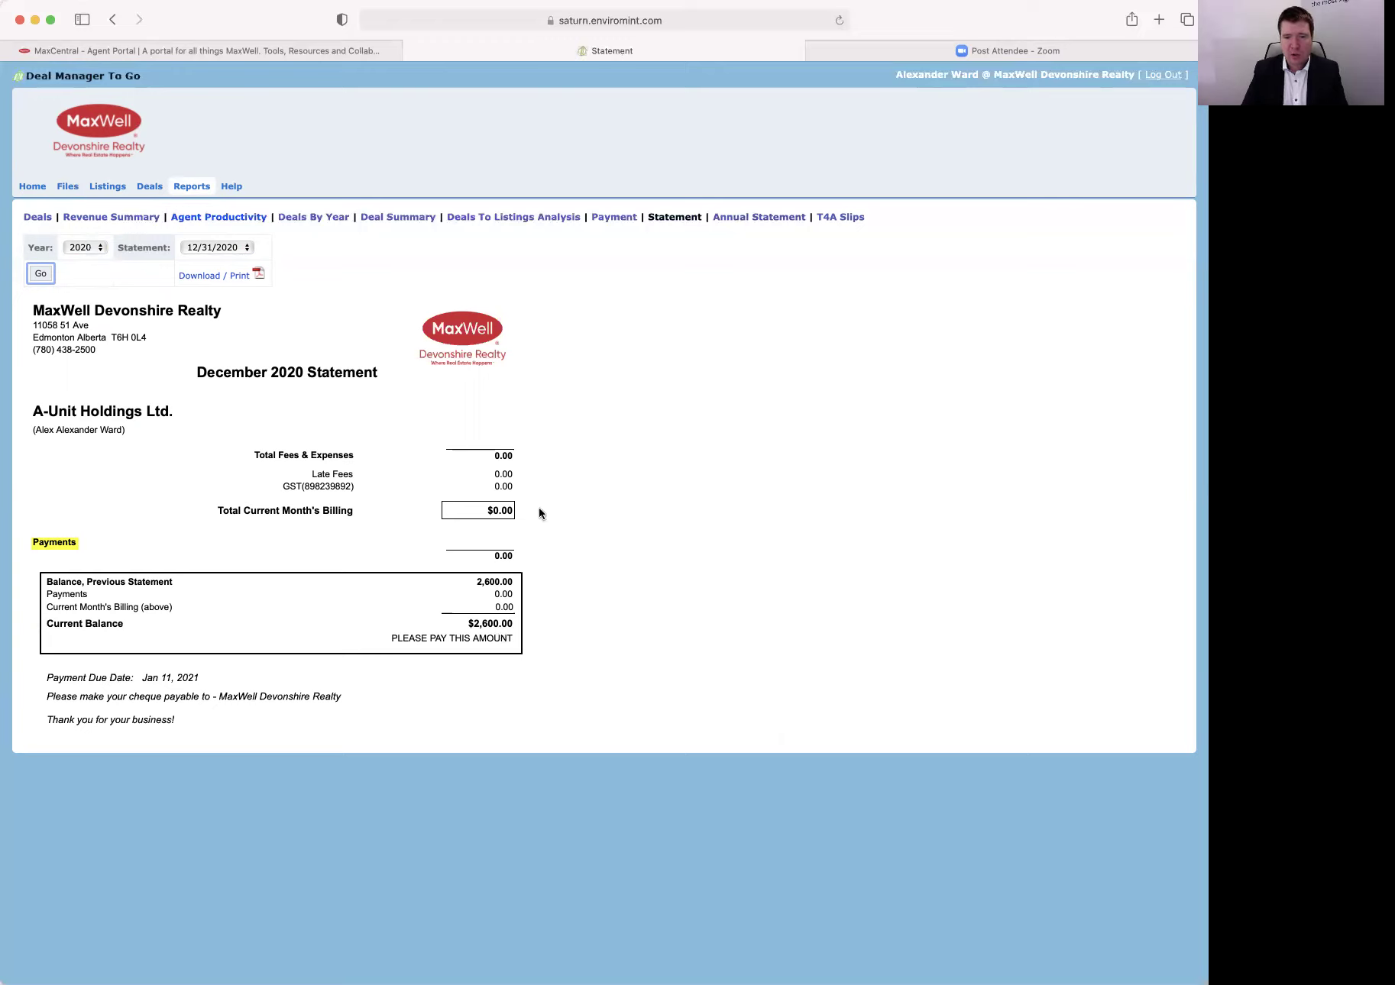
Show the January 2021 statement (1/31/2021), then go to the Payment report.
{"action": "left_click", "coordinate": [102, 248]}
{"action": "left_click", "coordinate": [89, 266]}
{"action": "left_click", "coordinate": [218, 246]}
{"action": "left_click", "coordinate": [214, 232]}
{"action": "left_click", "coordinate": [41, 274]}
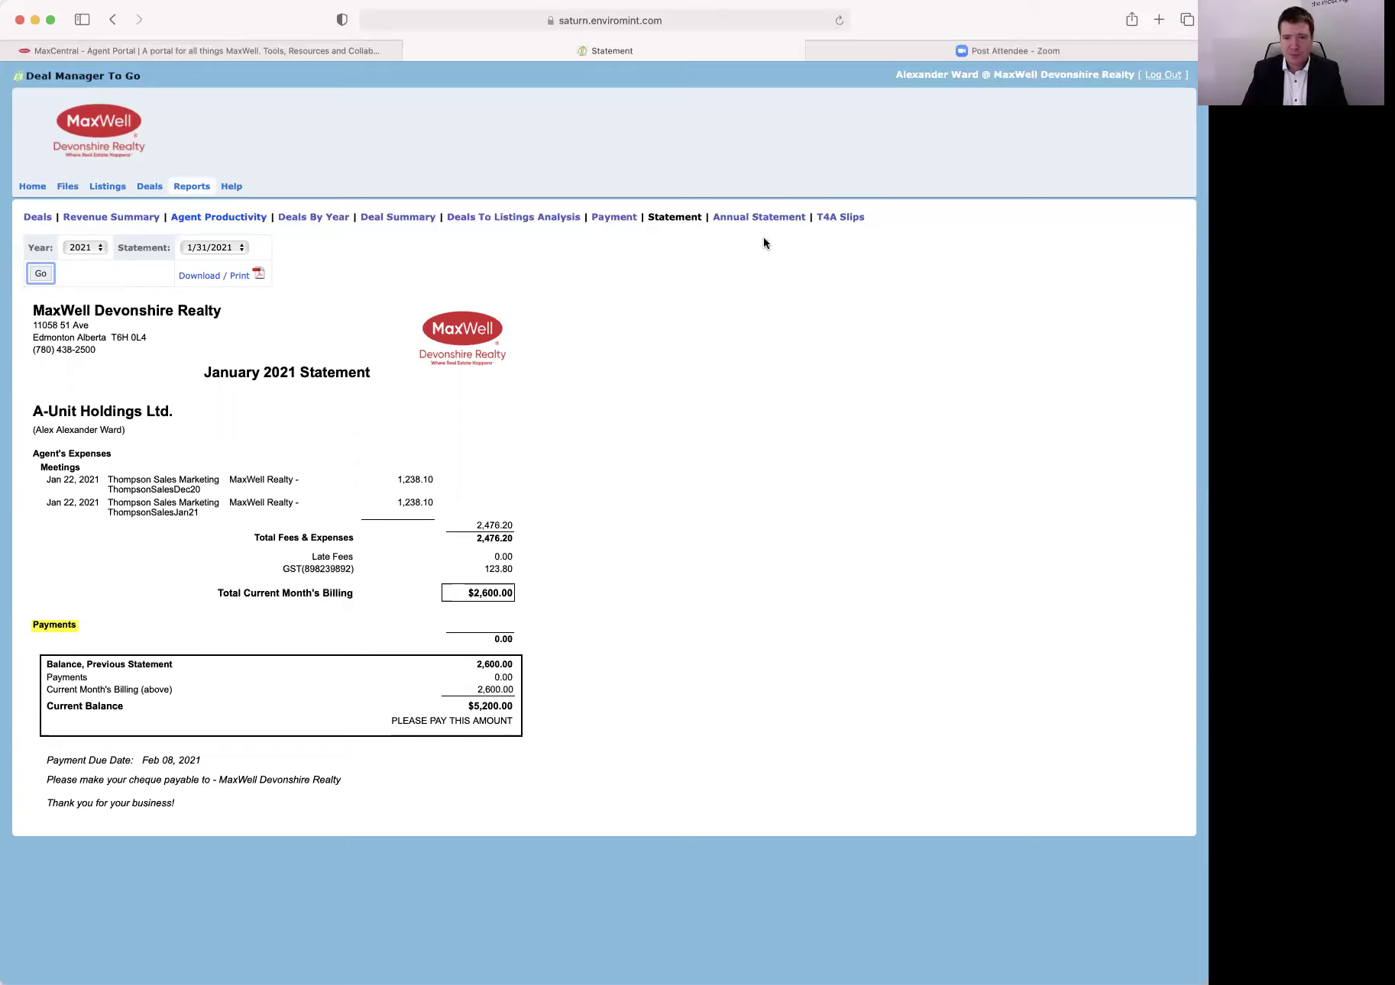
{"action": "left_click", "coordinate": [615, 220]}
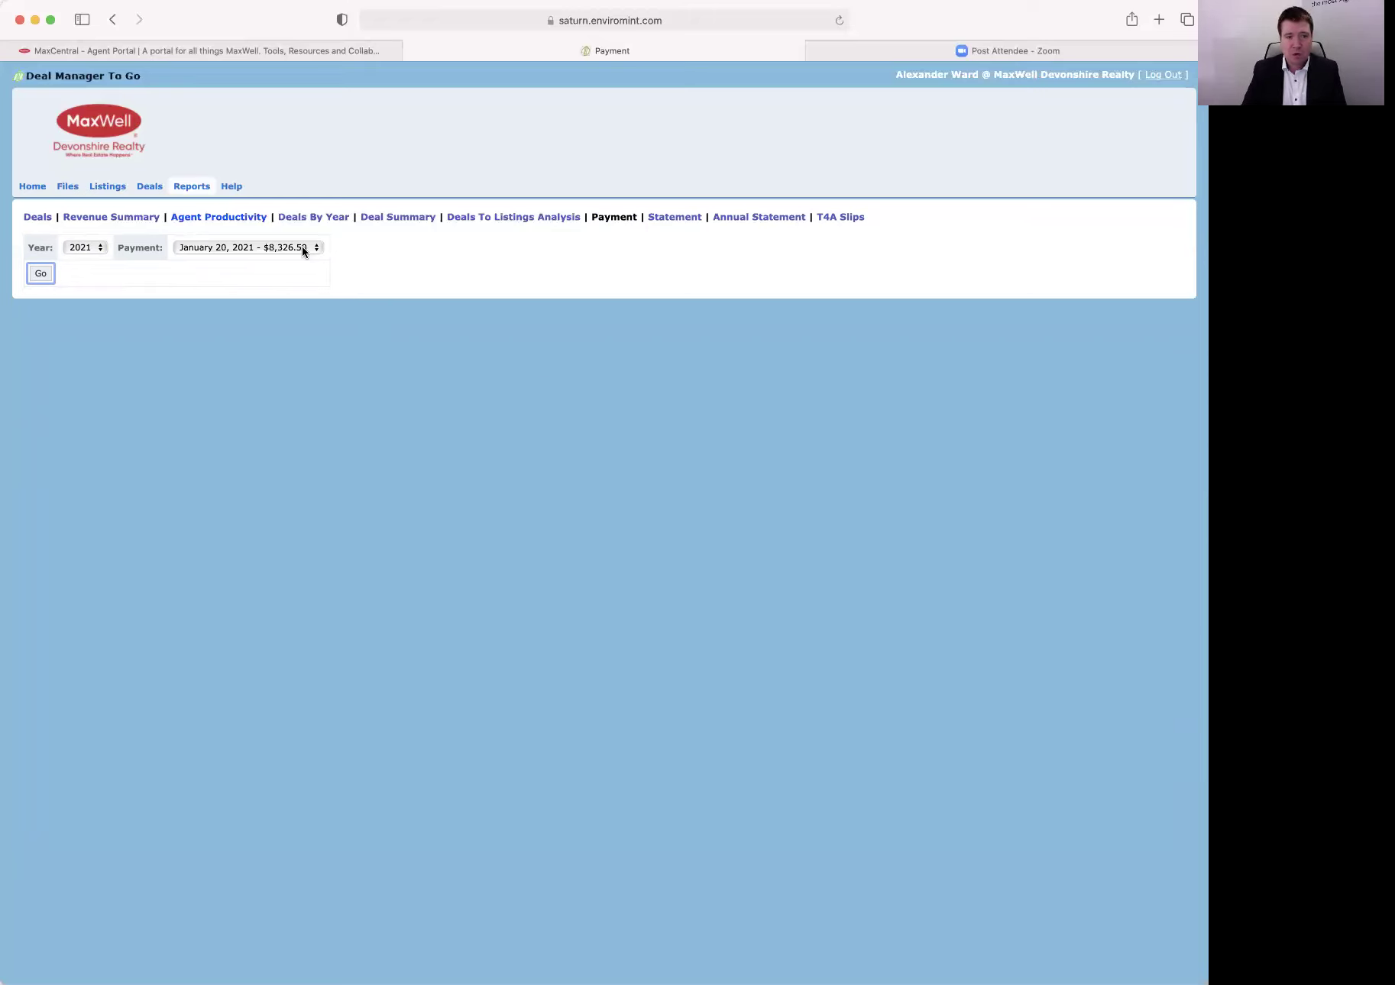
{"action": "left_click", "coordinate": [98, 248]}
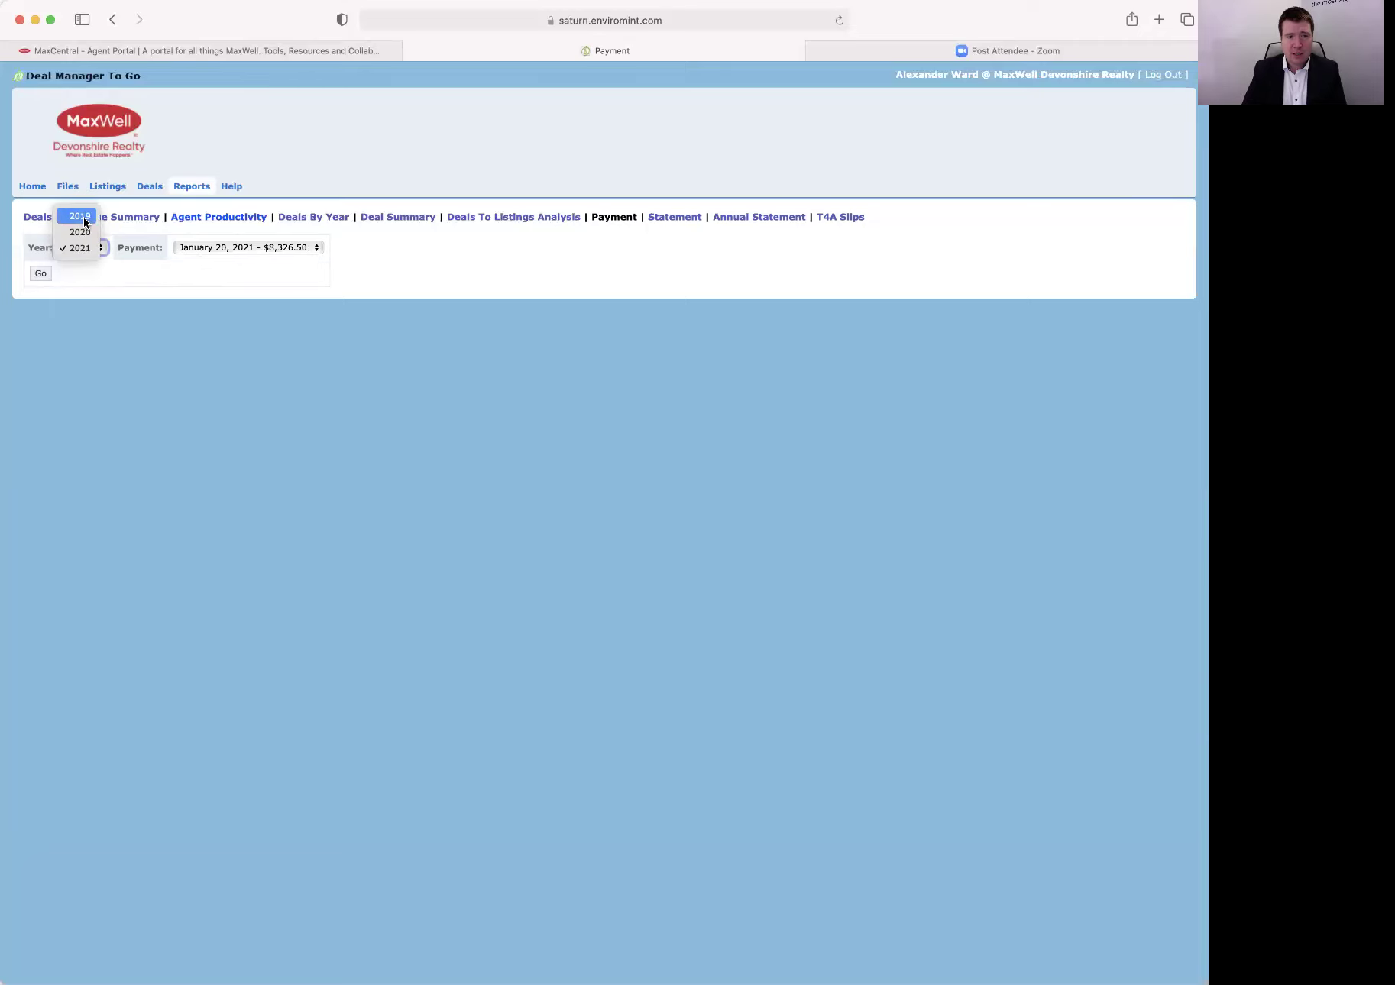
{"action": "left_click", "coordinate": [83, 217]}
{"action": "left_click", "coordinate": [214, 247]}
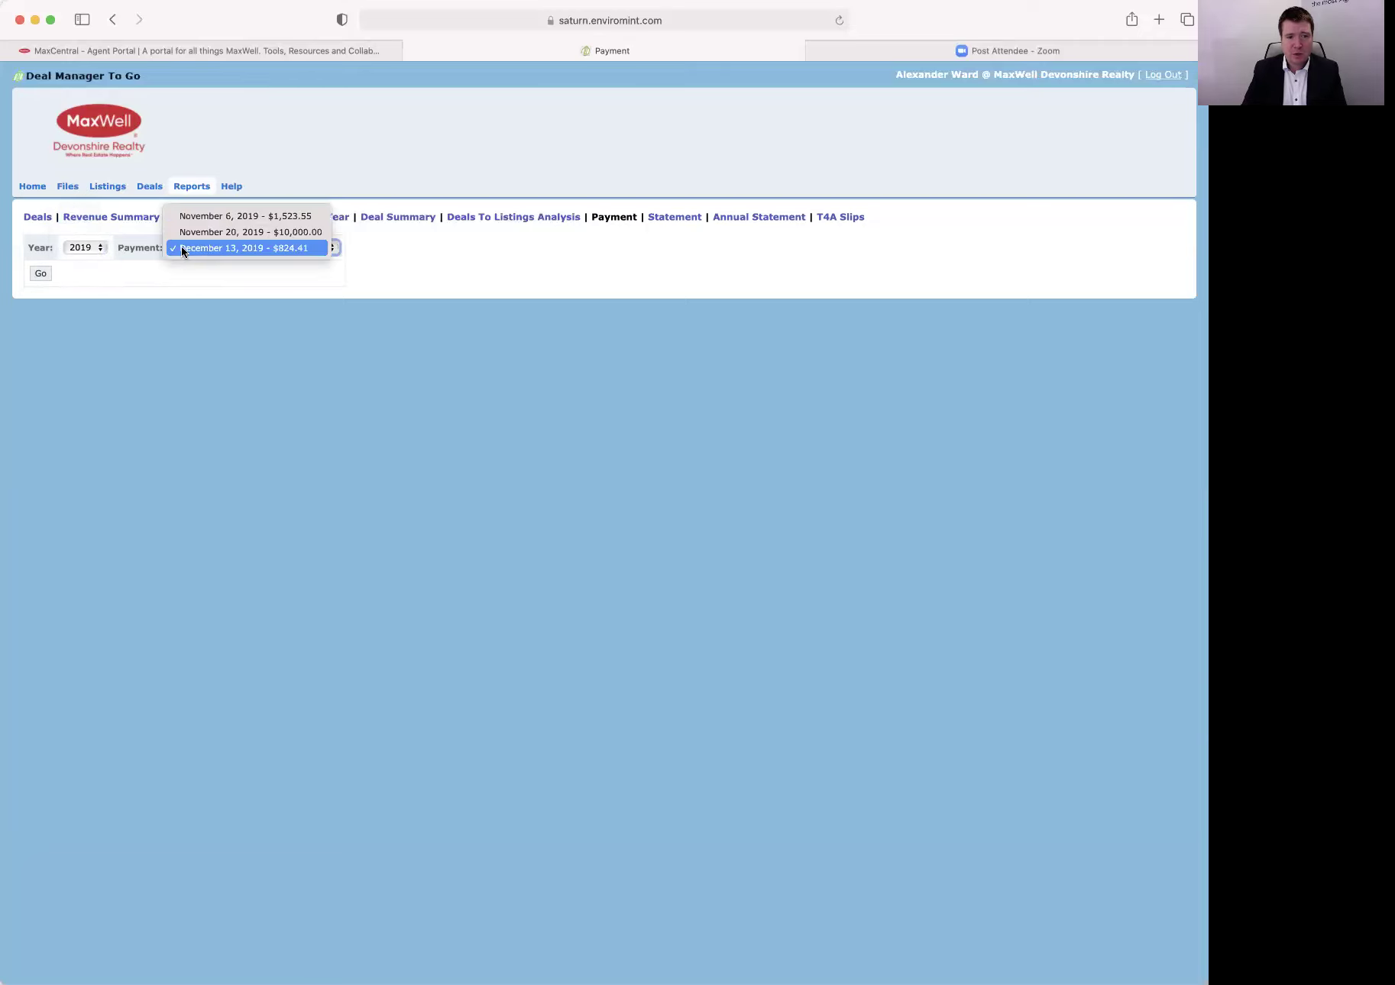
{"action": "left_click", "coordinate": [103, 246]}
{"action": "left_click", "coordinate": [101, 261]}
{"action": "left_click", "coordinate": [309, 247]}
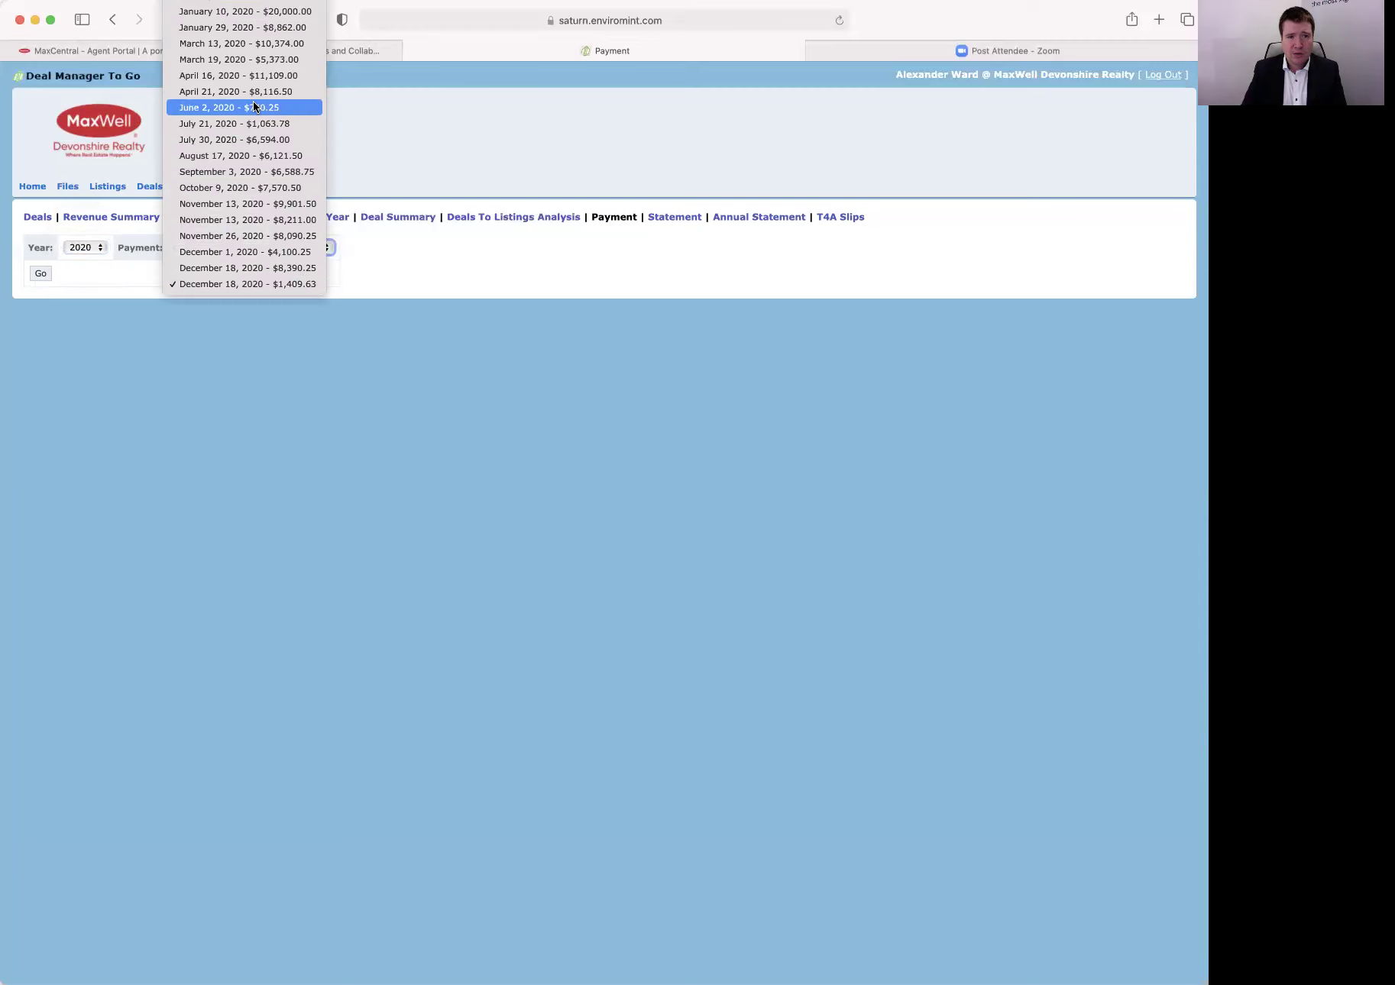
{"action": "left_click", "coordinate": [287, 283]}
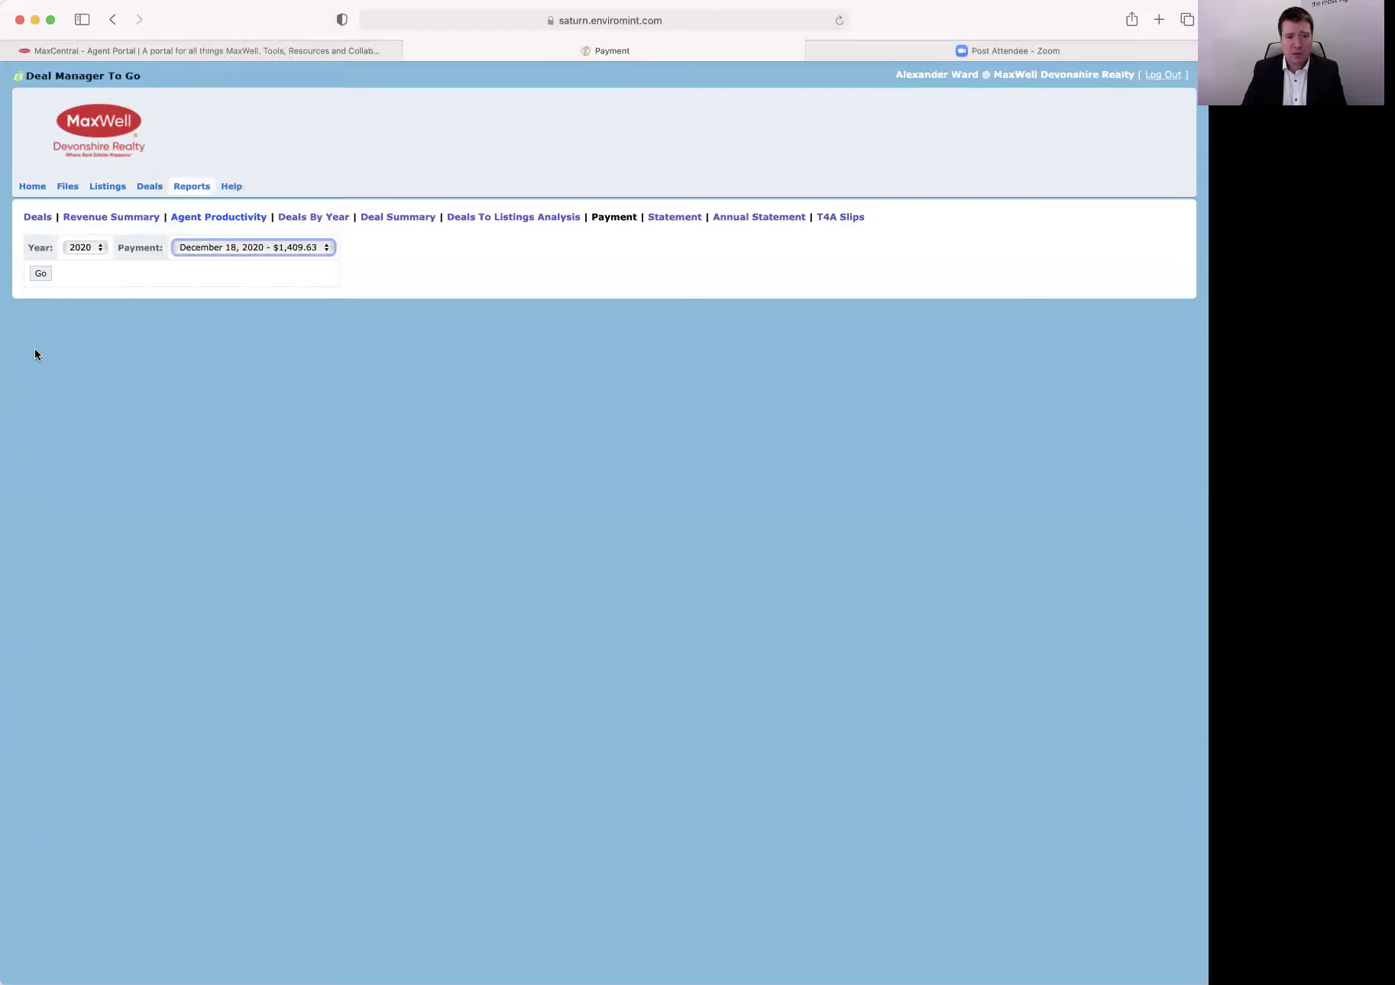
{"action": "left_click", "coordinate": [42, 274]}
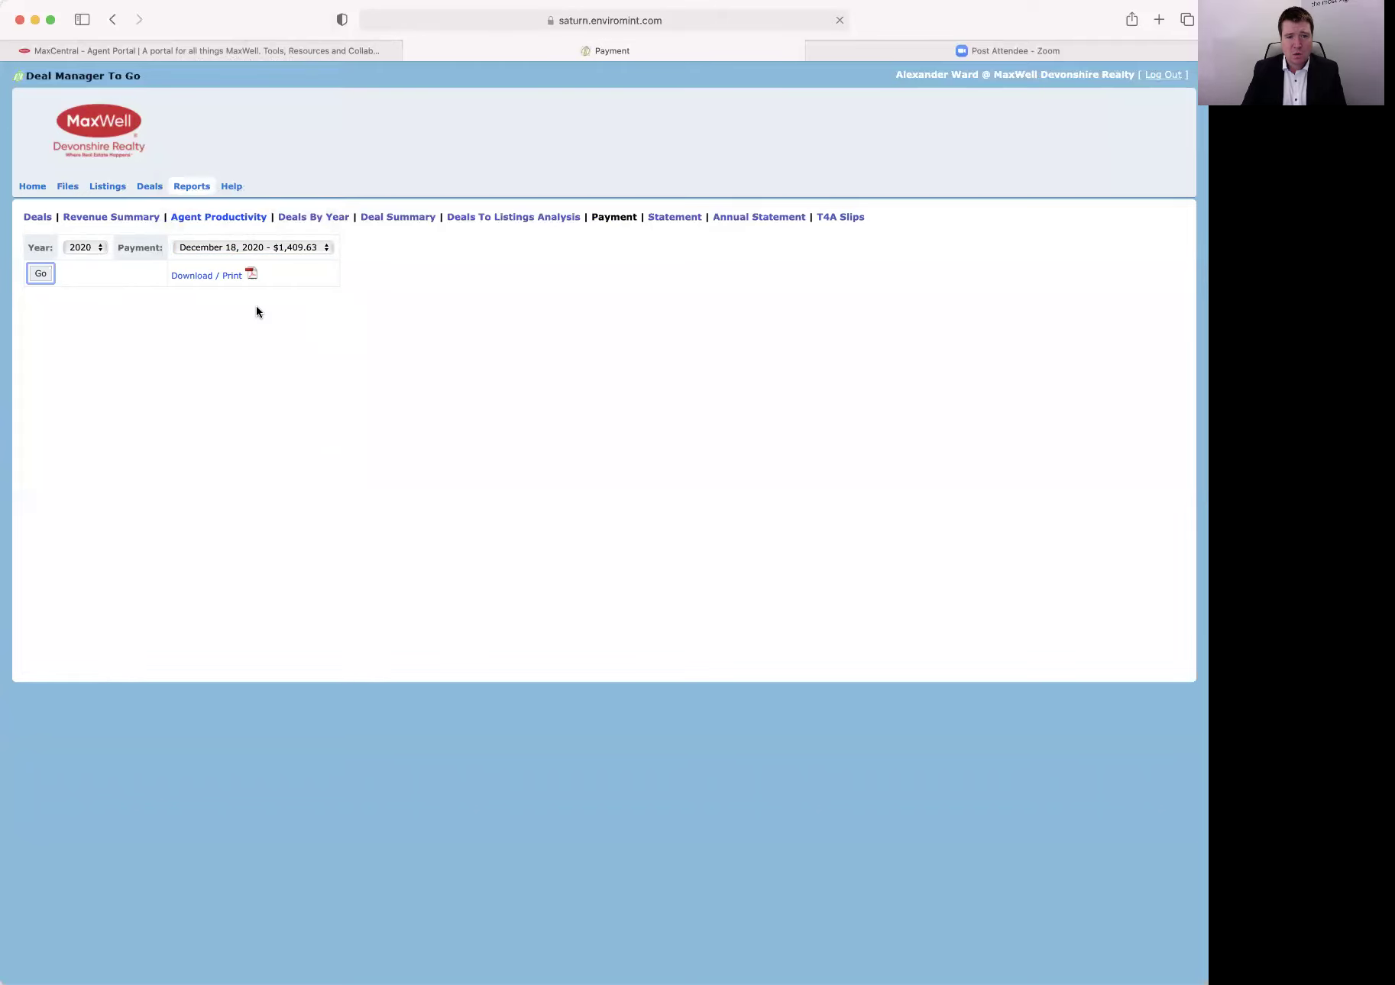
{"action": "left_click", "coordinate": [221, 279]}
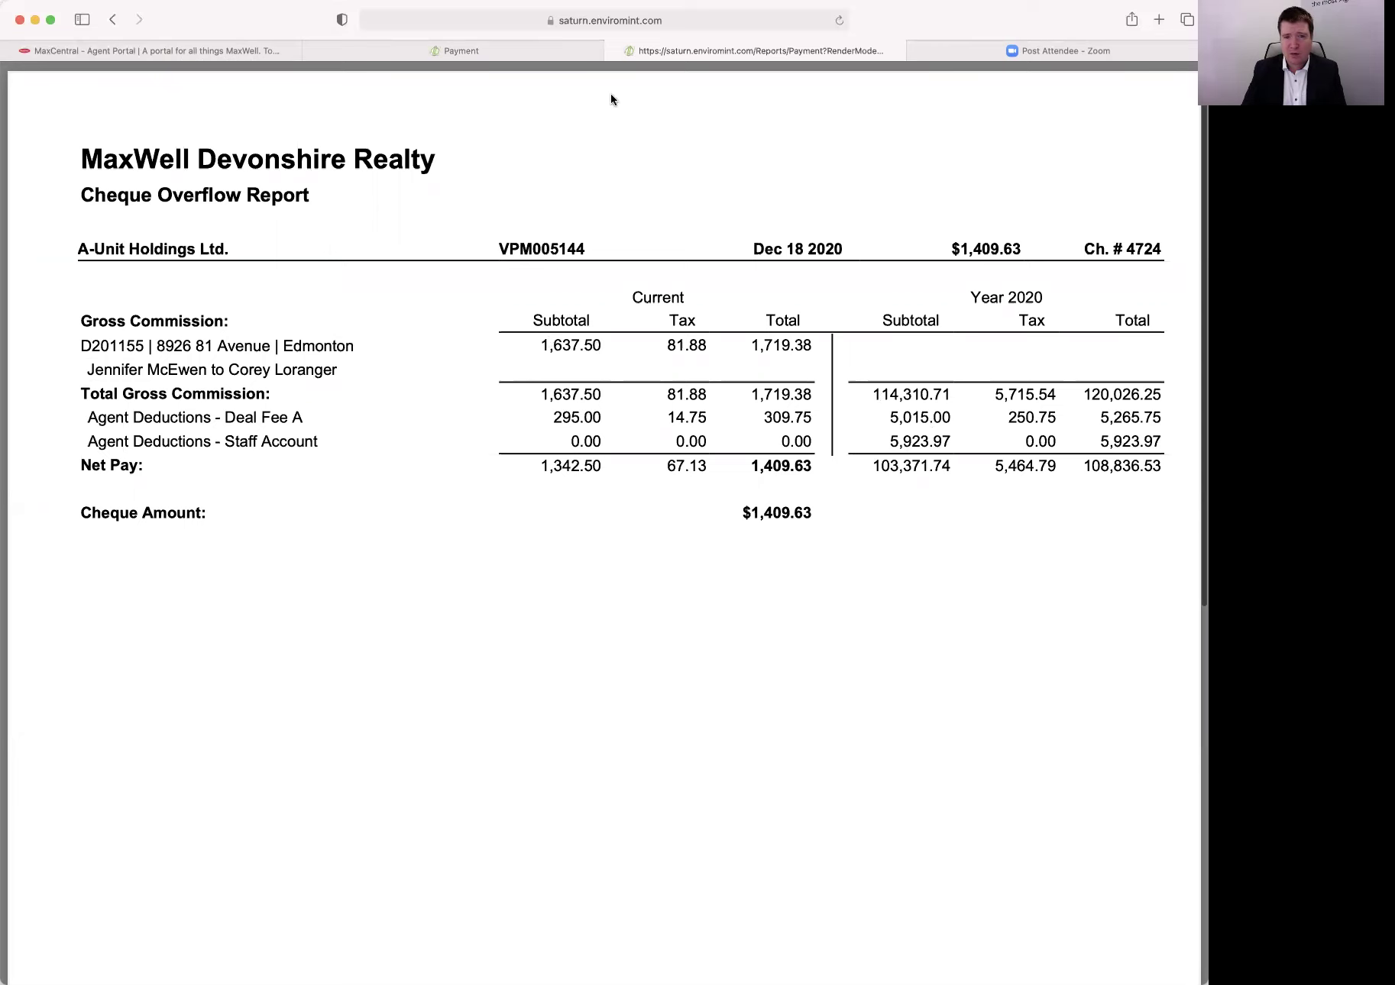
{"action": "left_click", "coordinate": [614, 51]}
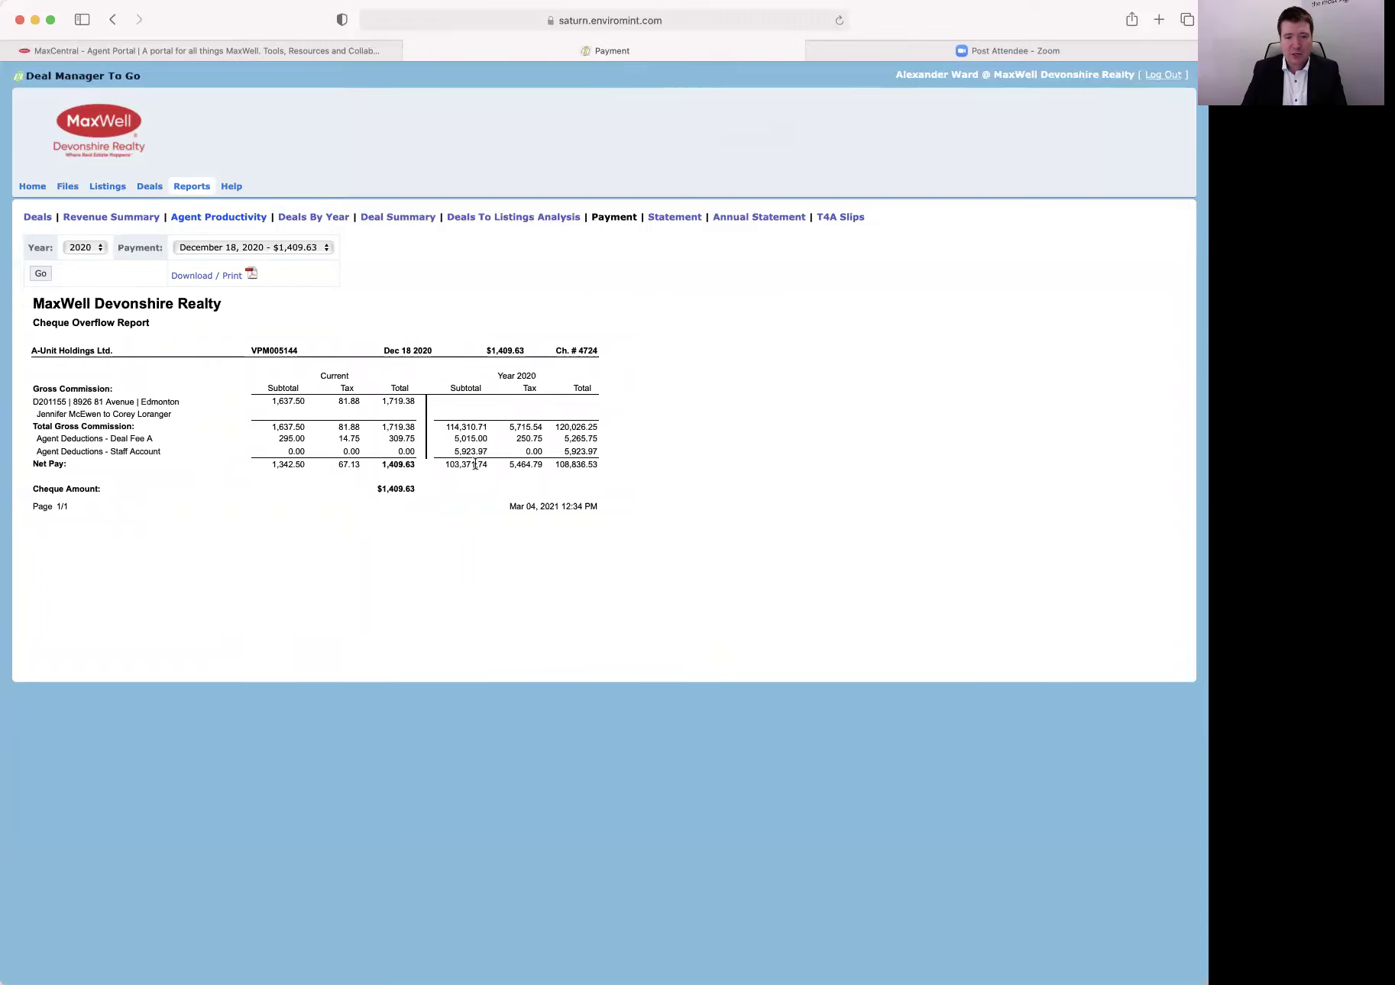
{"action": "left_click", "coordinate": [290, 250]}
{"action": "left_click", "coordinate": [94, 246]}
{"action": "left_click", "coordinate": [88, 248]}
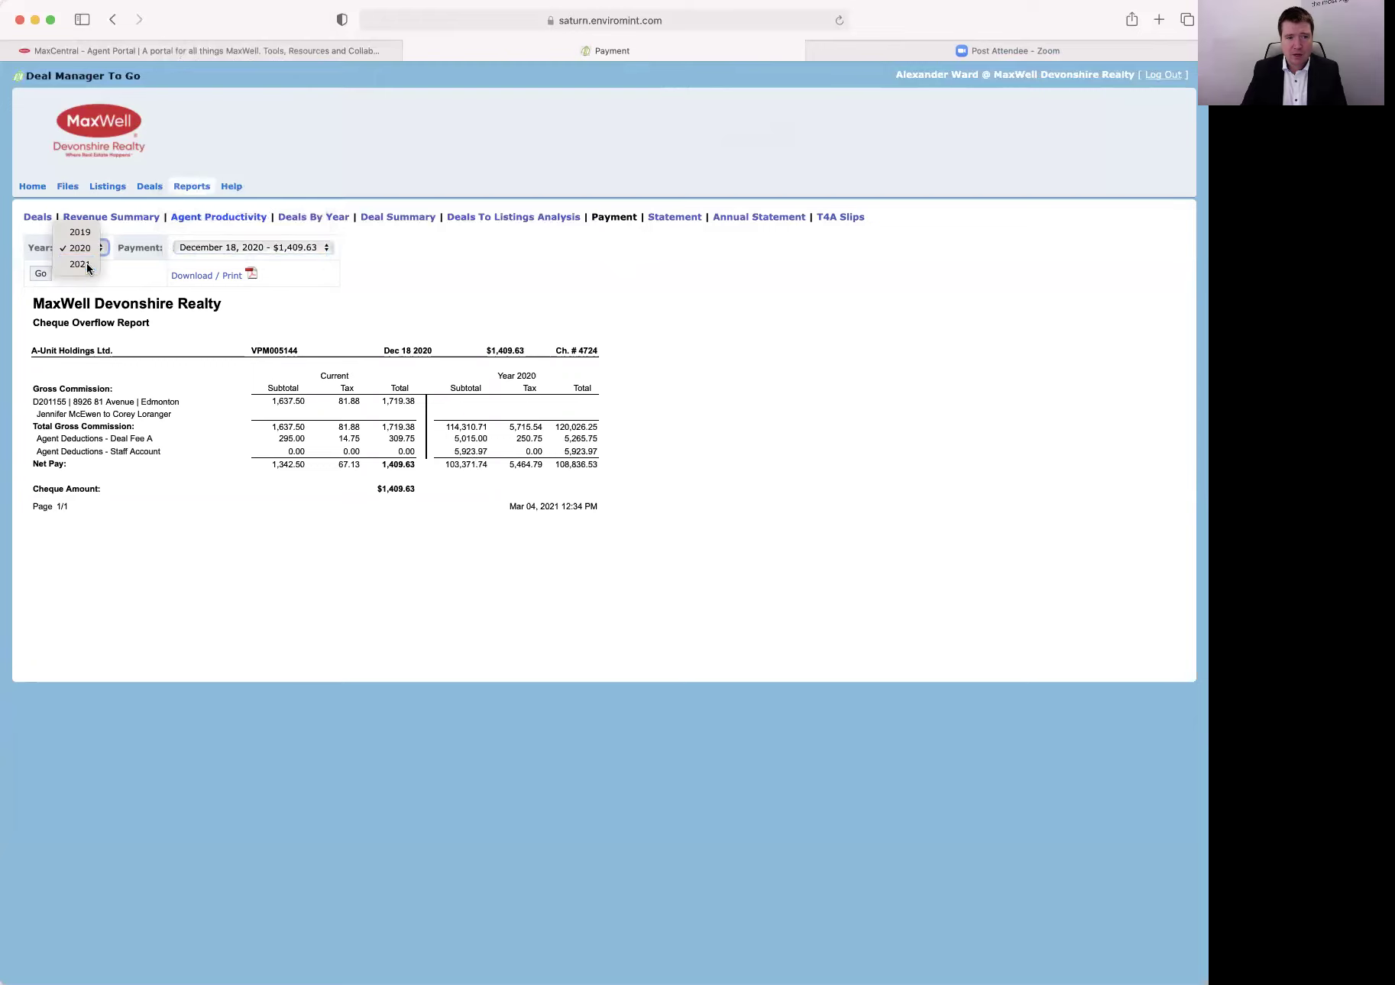
{"action": "left_click", "coordinate": [86, 265]}
{"action": "left_click", "coordinate": [297, 246]}
{"action": "left_click", "coordinate": [348, 252]}
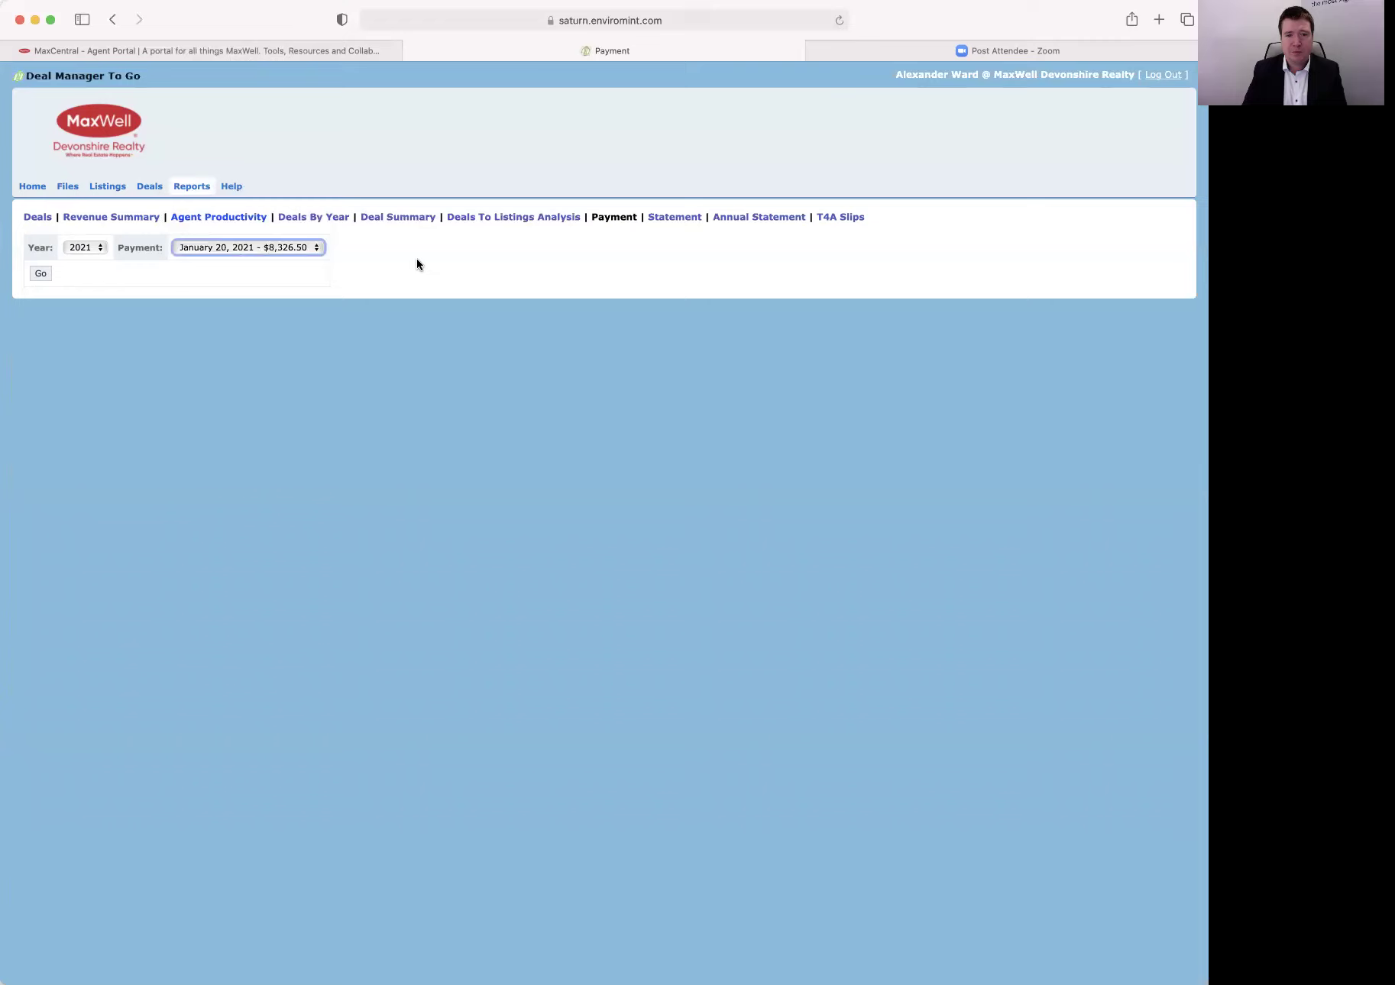
{"action": "left_click", "coordinate": [522, 221]}
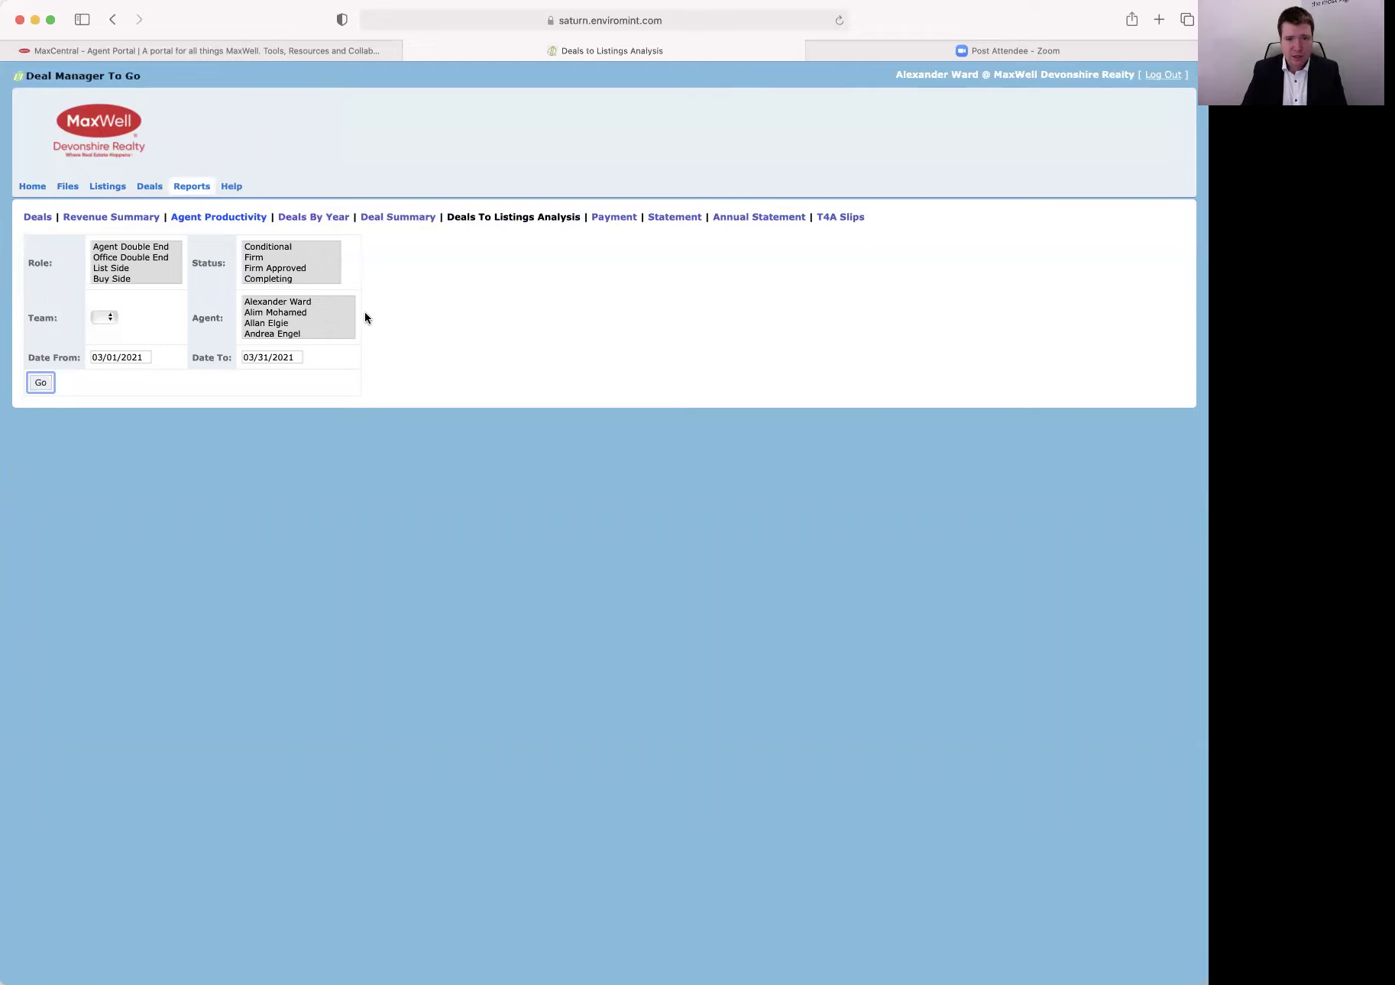
Set the analysis start date to 01/01/2020.
{"action": "scroll", "coordinate": [108, 268], "scroll_direction": "down", "scroll_amount": 3}
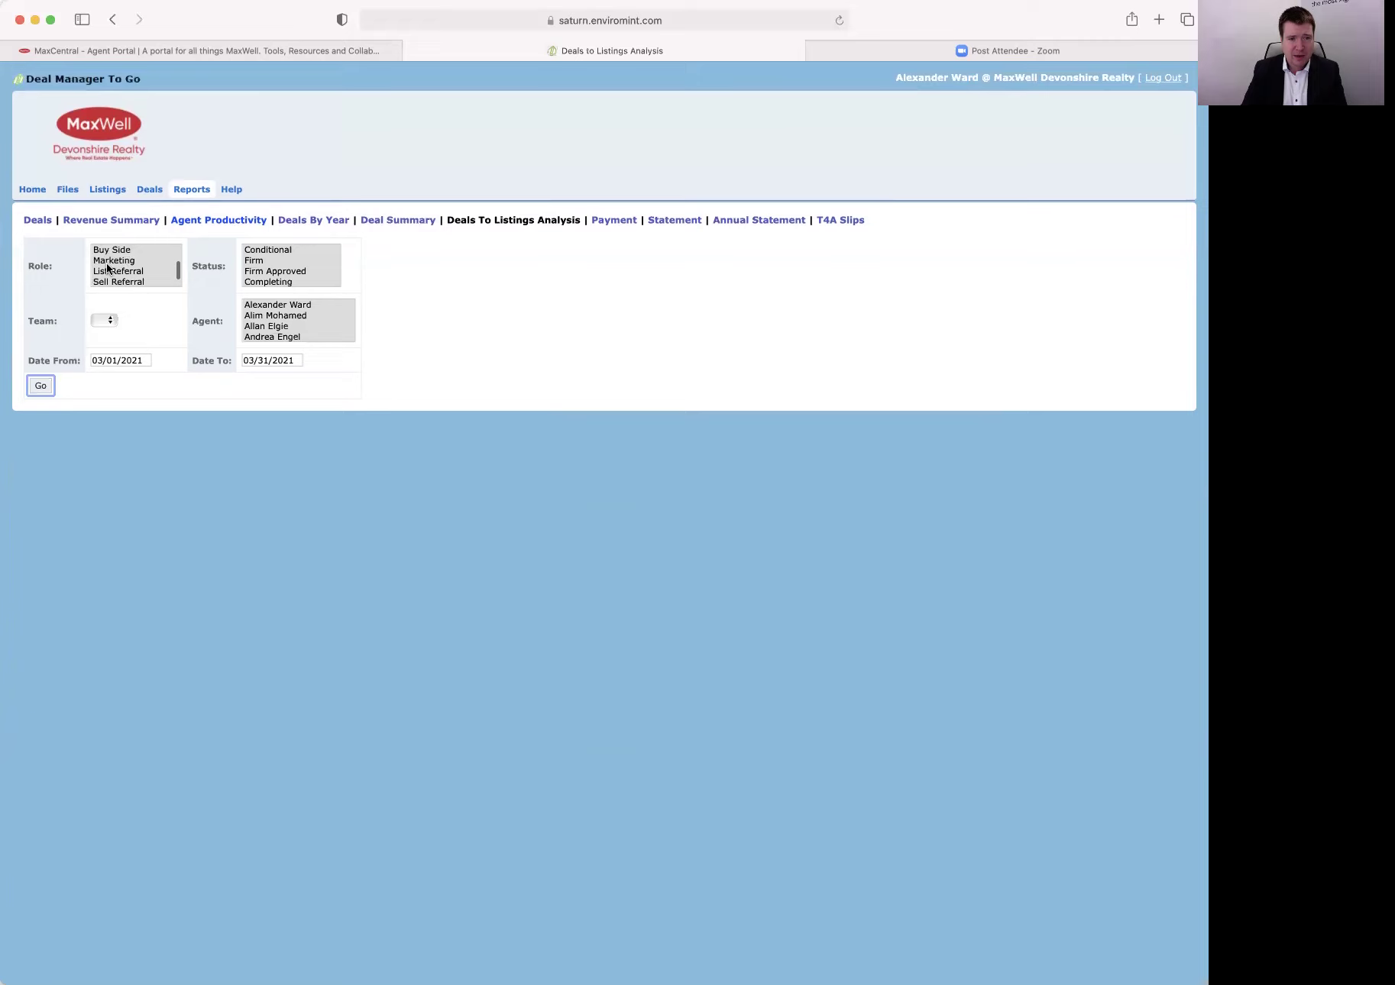
{"action": "scroll", "coordinate": [108, 267], "scroll_direction": "up", "scroll_amount": 3}
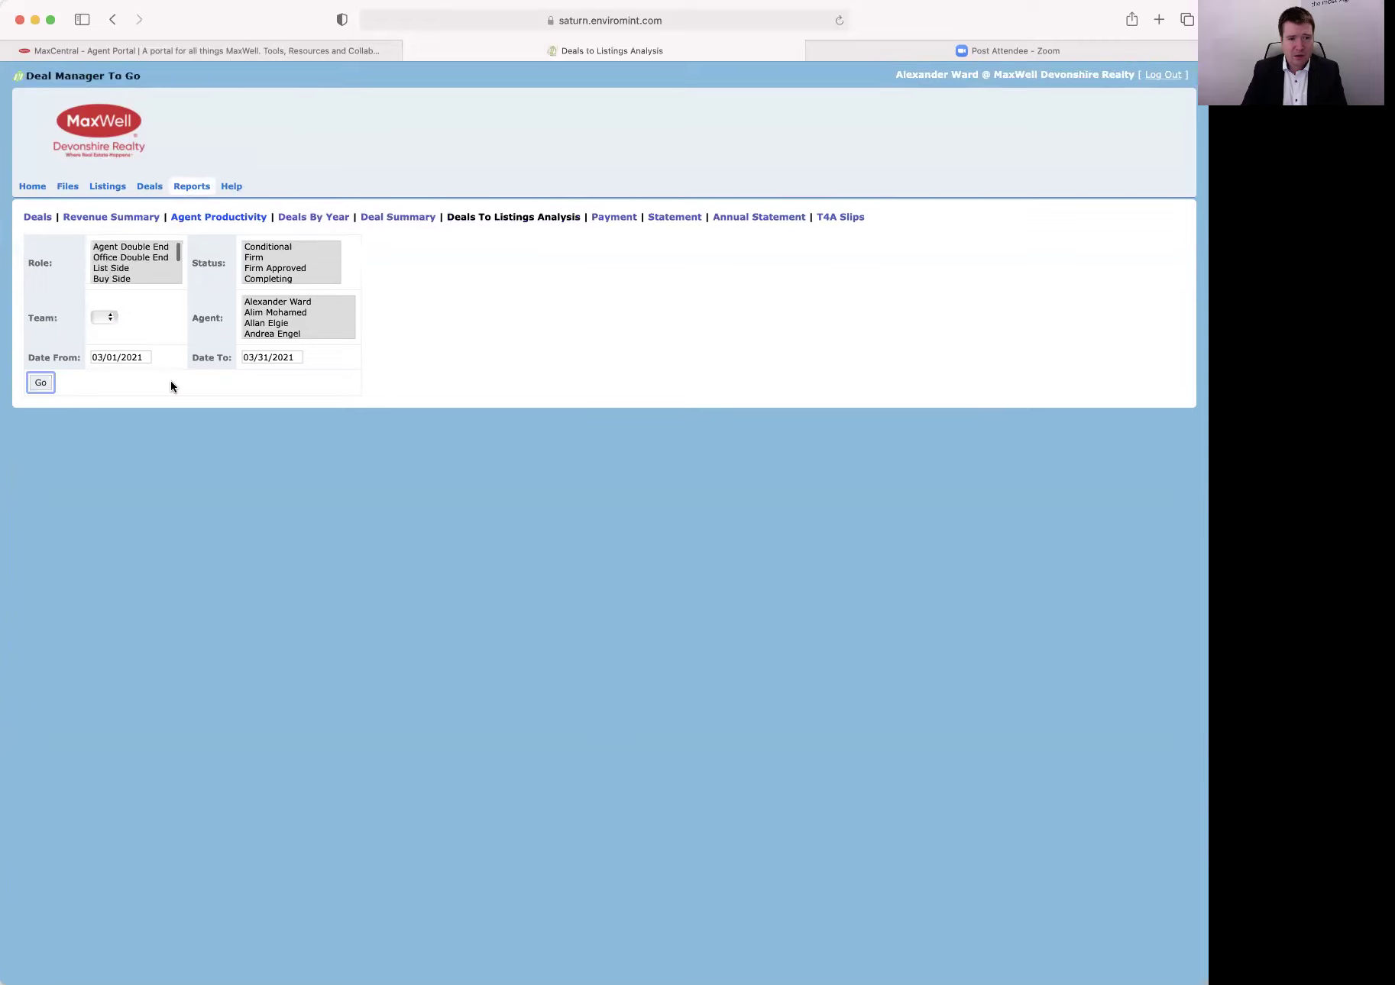
{"action": "left_click", "coordinate": [145, 360]}
{"action": "left_click", "coordinate": [150, 378]}
{"action": "left_click", "coordinate": [138, 350]}
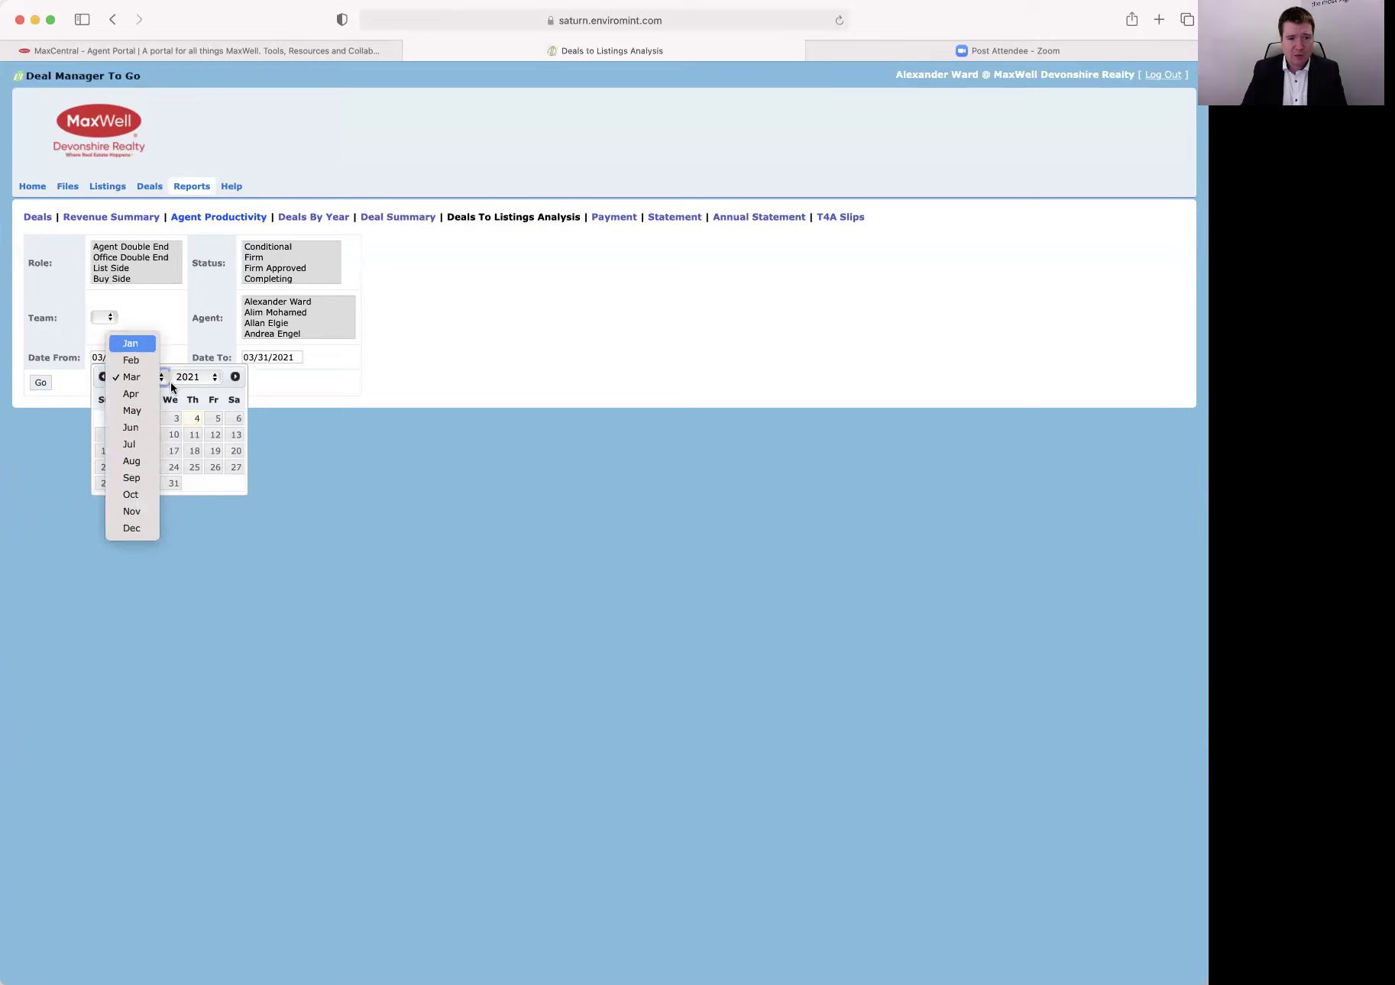
{"action": "left_click", "coordinate": [195, 377]}
{"action": "left_click", "coordinate": [194, 362]}
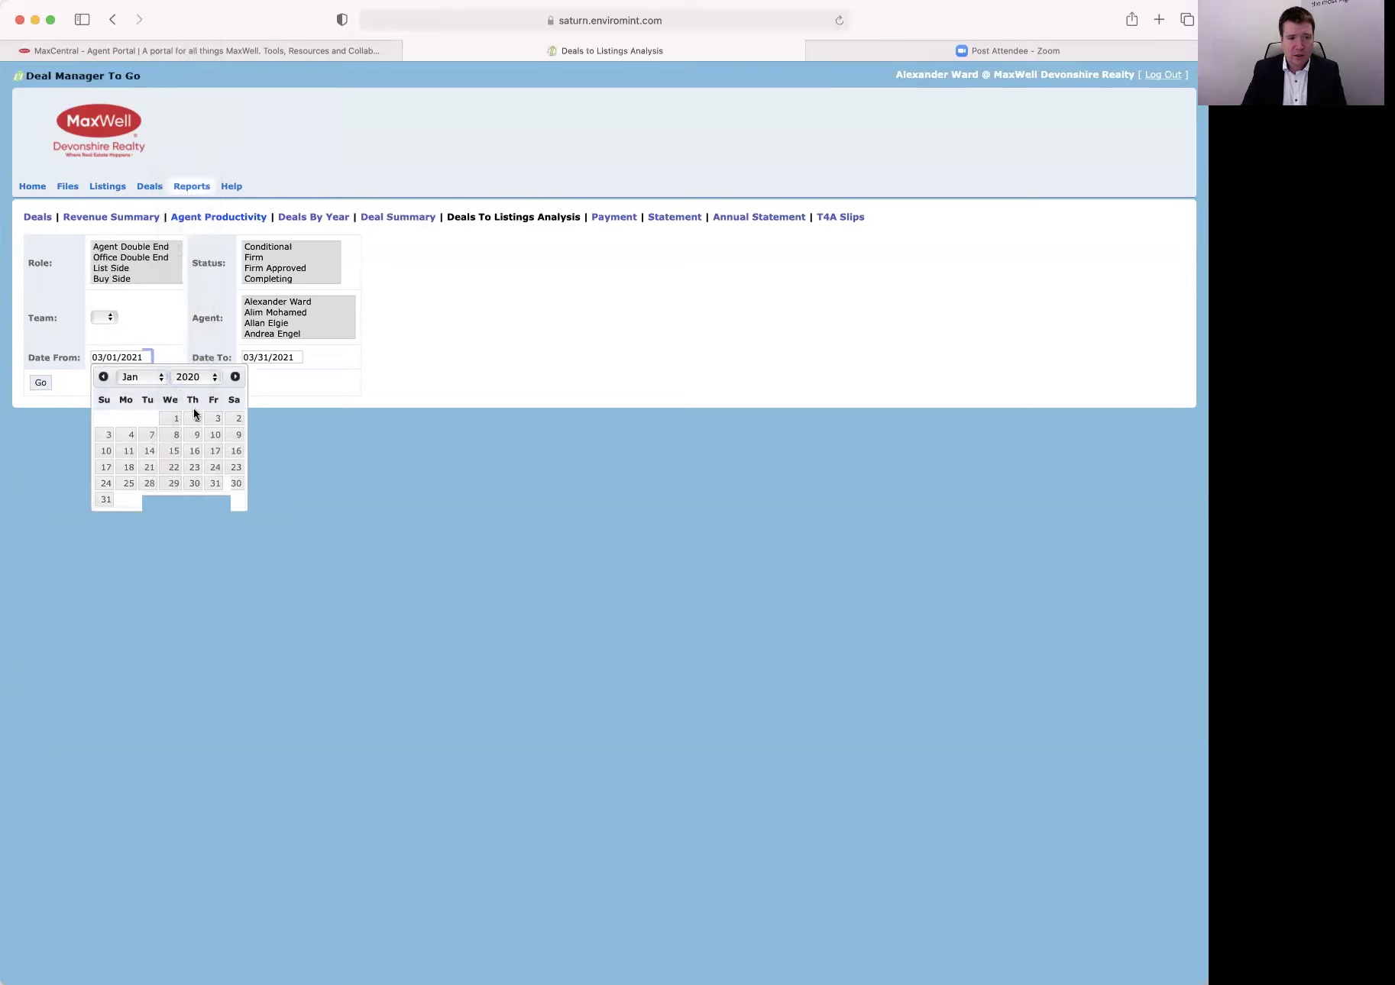
{"action": "left_click", "coordinate": [168, 415]}
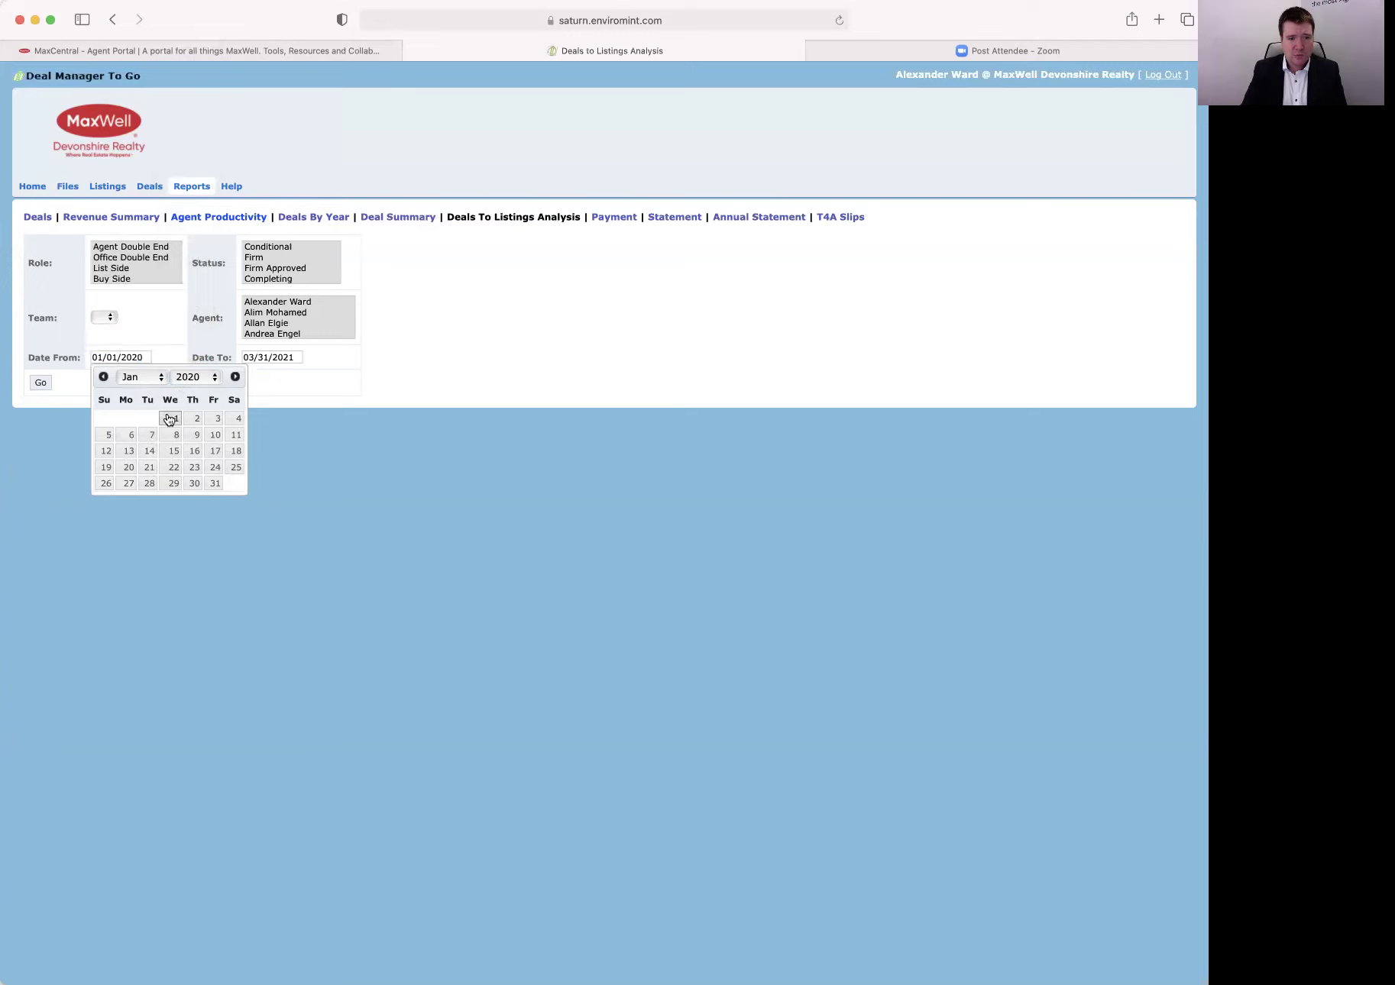
Set the end date to 12/31/2020 and run the analysis for all of 2020.
{"action": "left_click", "coordinate": [257, 359]}
{"action": "left_click", "coordinate": [288, 378]}
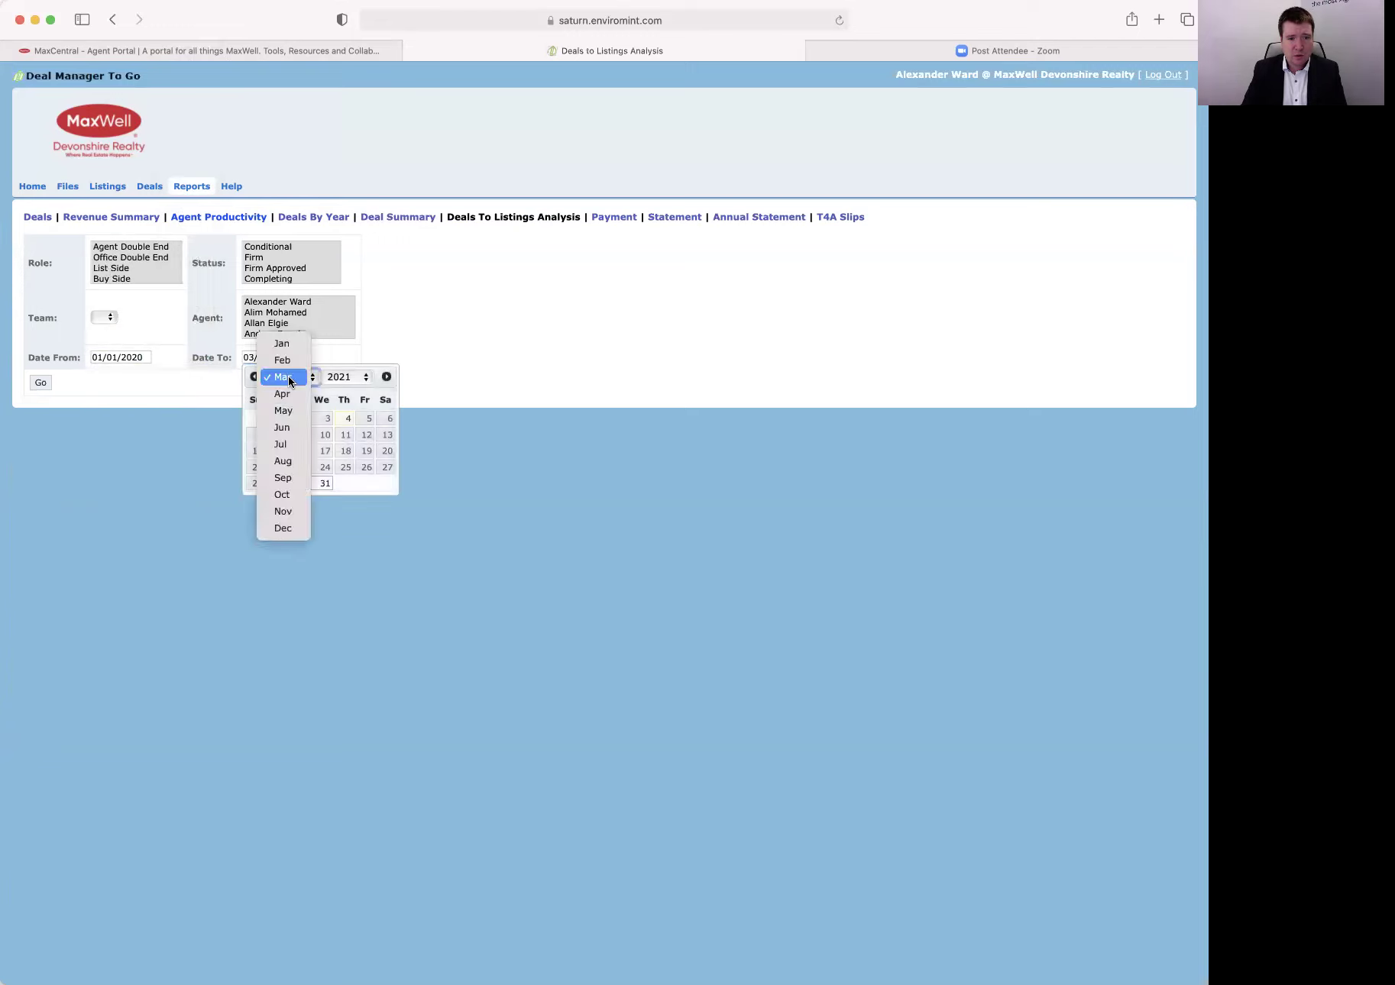
{"action": "left_click", "coordinate": [282, 525]}
{"action": "left_click", "coordinate": [332, 378]}
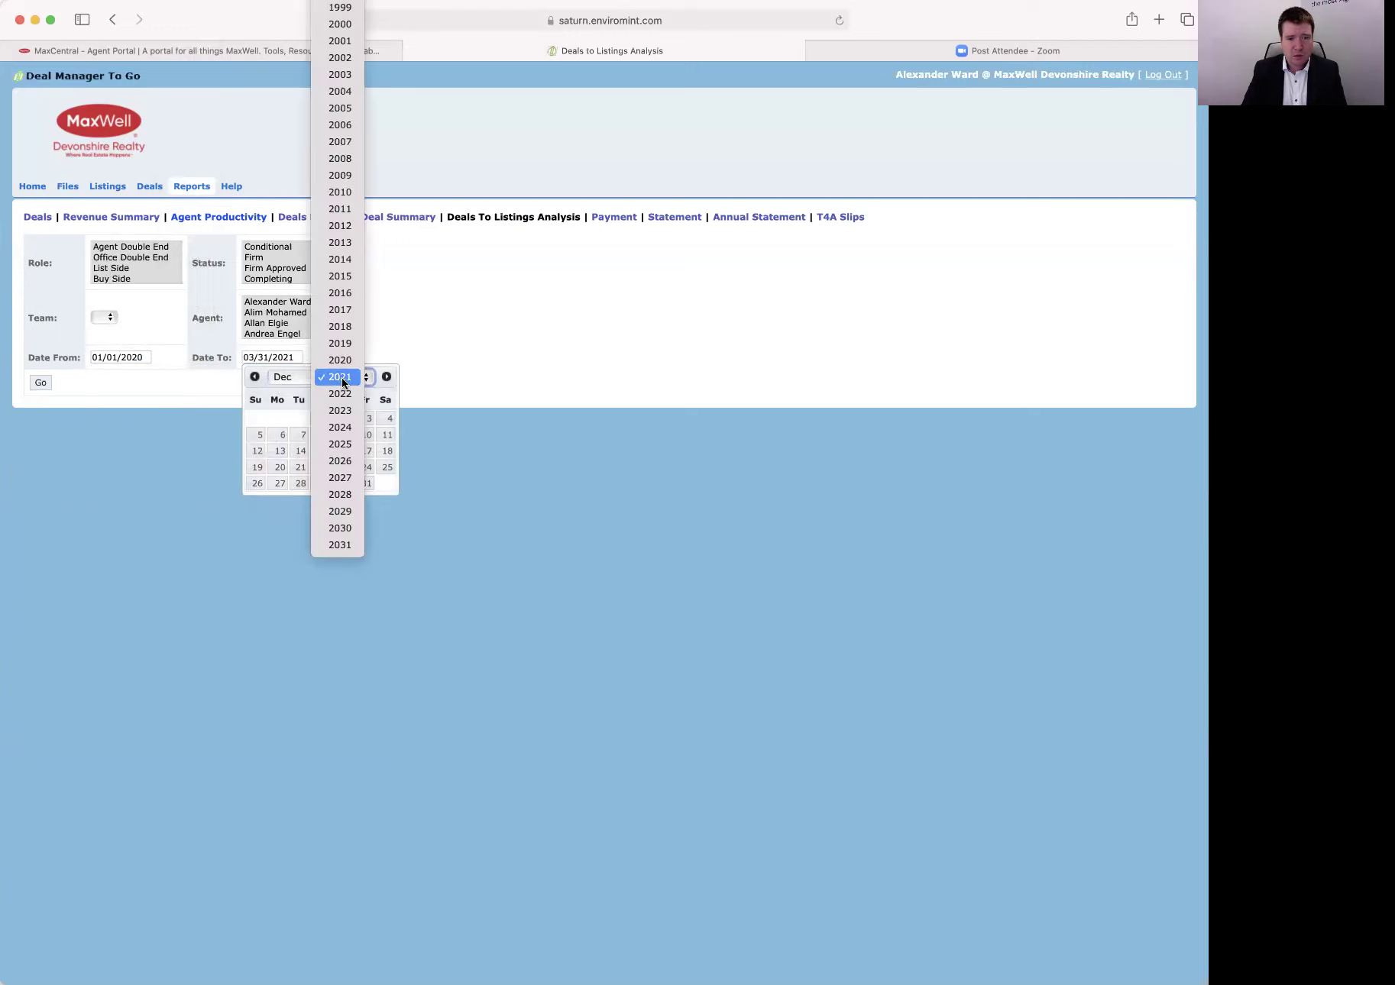
{"action": "left_click", "coordinate": [339, 361]}
{"action": "left_click", "coordinate": [346, 484]}
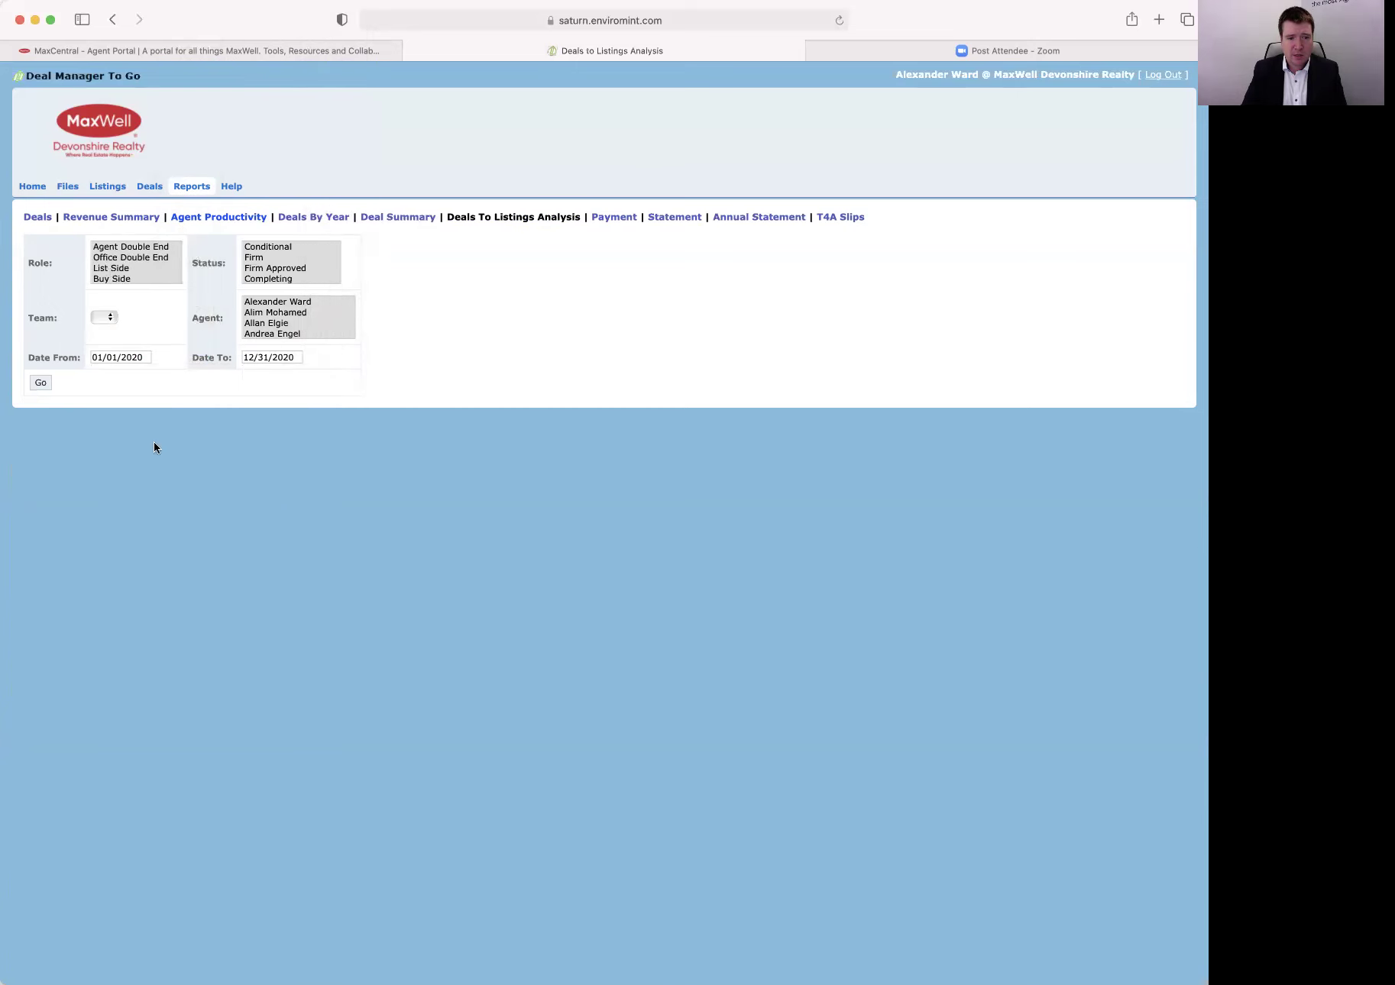
{"action": "left_click", "coordinate": [42, 384]}
Limit the analysis to a single agent and rerun it.
{"action": "scroll", "coordinate": [277, 320], "scroll_direction": "down", "scroll_amount": 10}
{"action": "scroll", "coordinate": [276, 320], "scroll_direction": "up", "scroll_amount": 10}
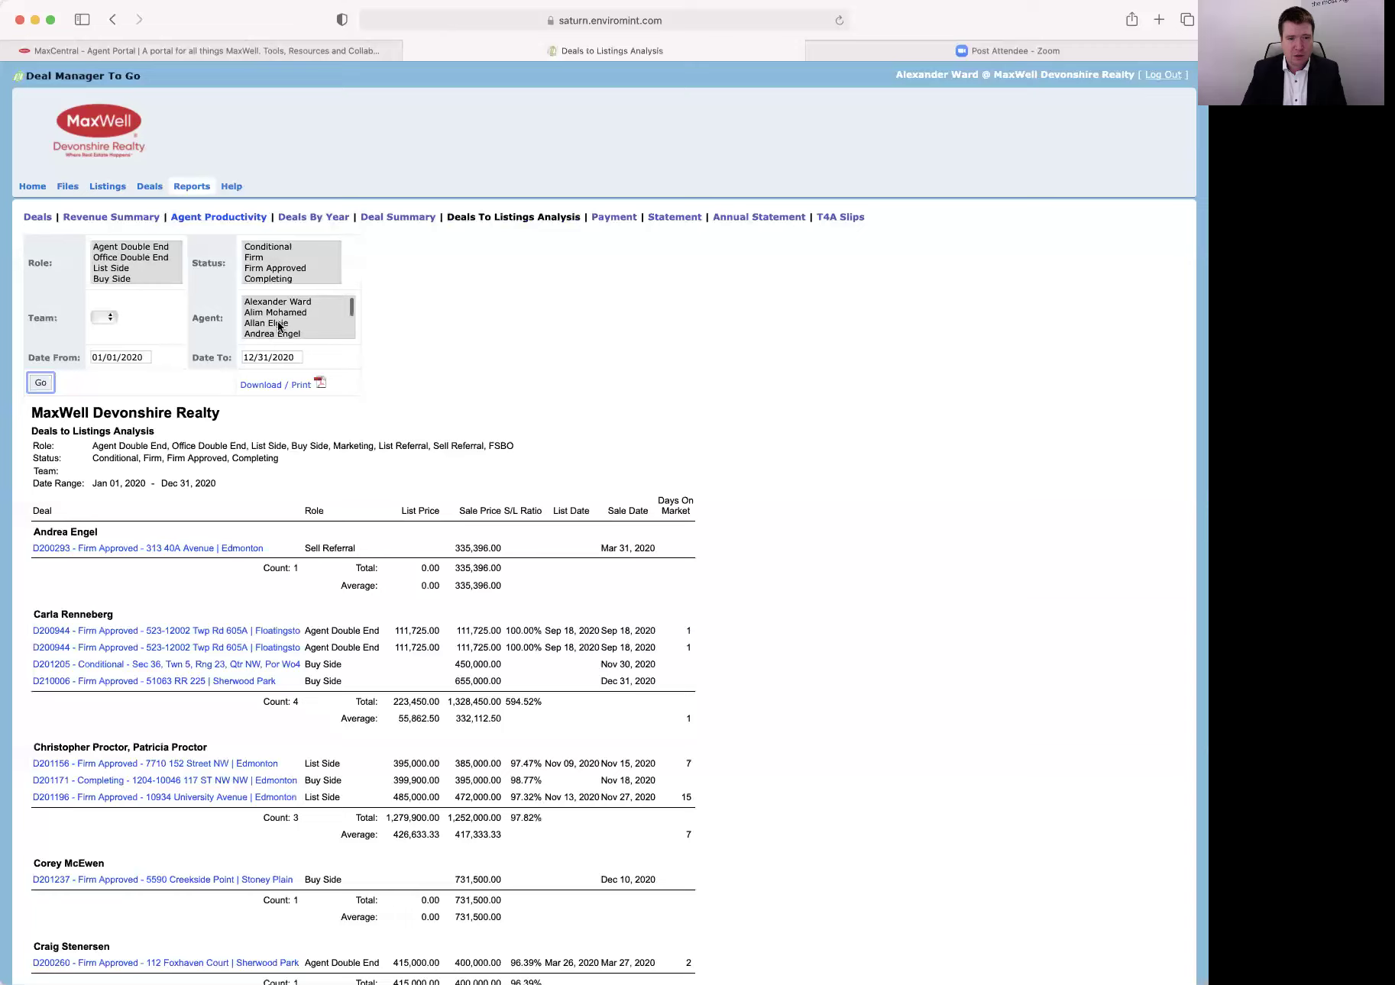
{"action": "left_click", "coordinate": [268, 302]}
{"action": "left_click", "coordinate": [43, 384]}
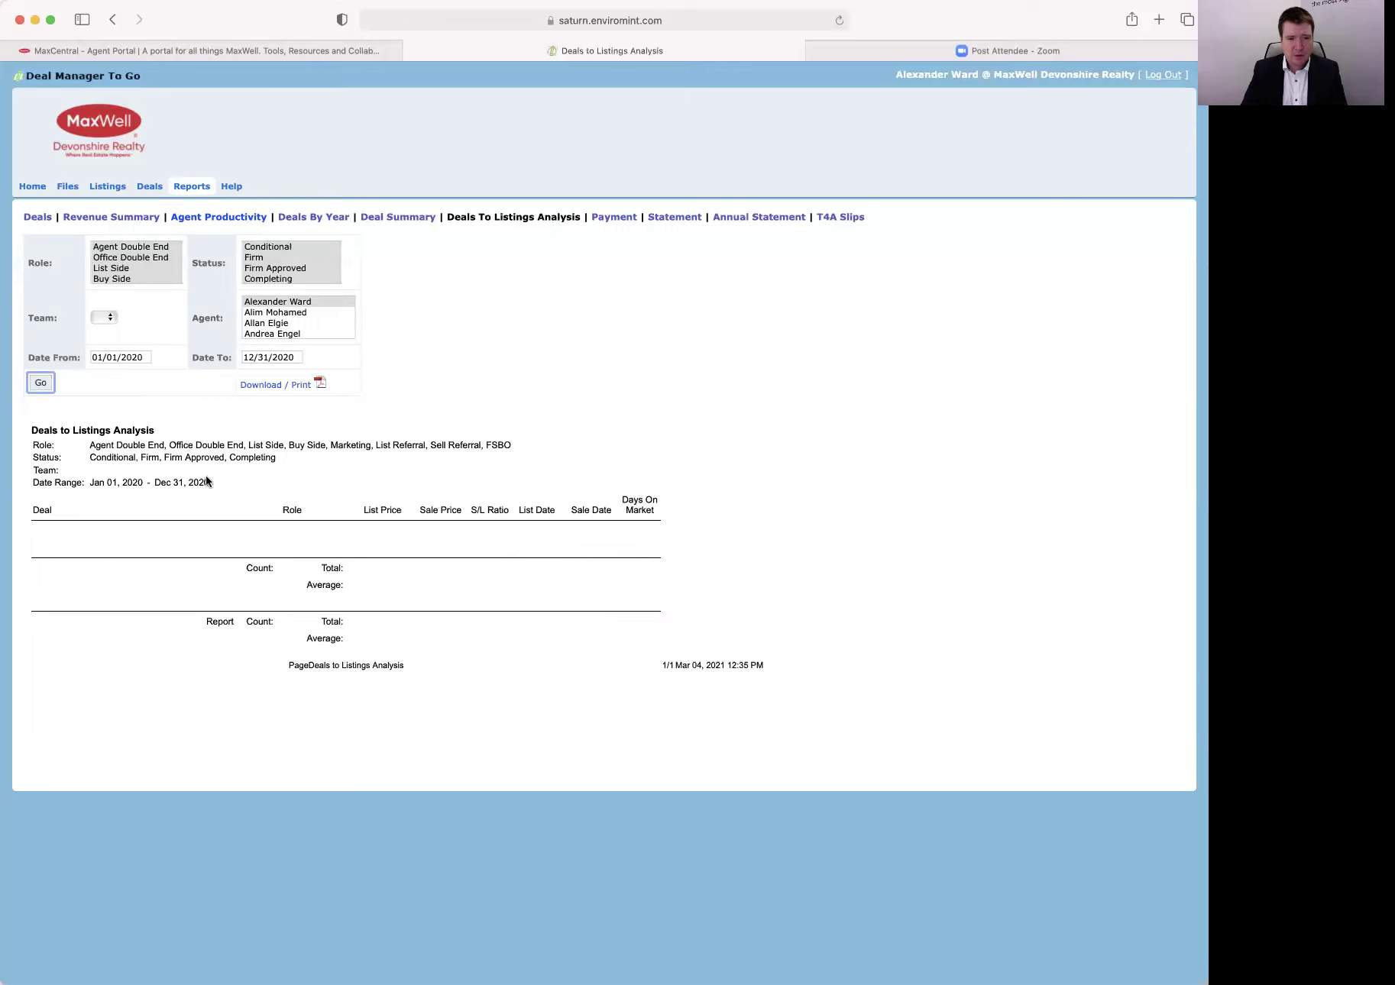
{"action": "scroll", "coordinate": [283, 274], "scroll_direction": "down", "scroll_amount": 2}
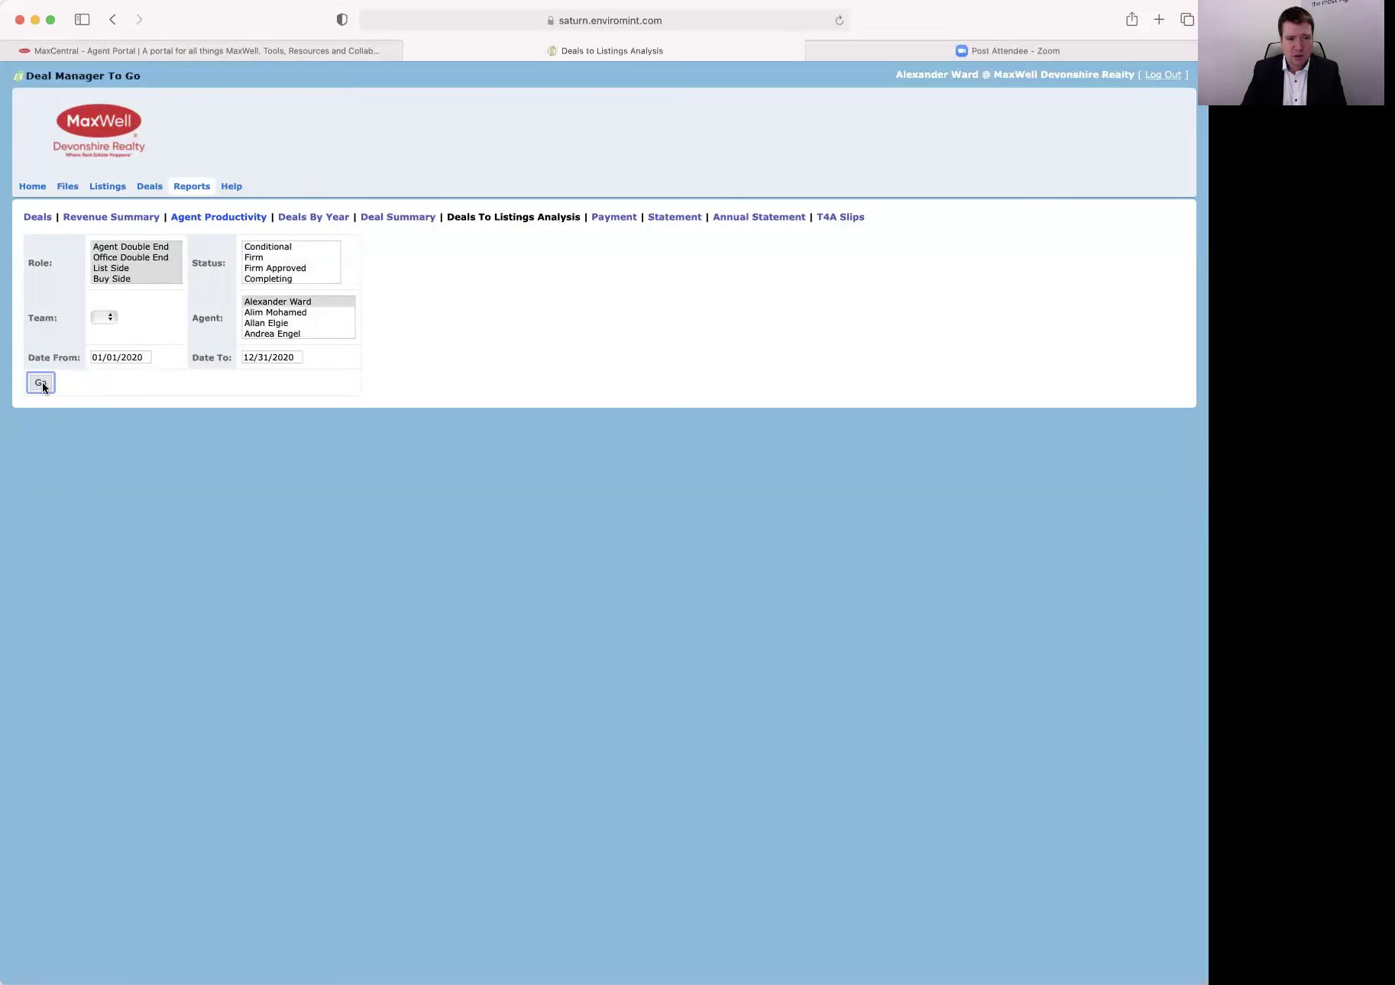
Rerun the analysis for Complete status, then List Side only, giving 5 deals at 94.21%.
{"action": "left_click", "coordinate": [42, 382]}
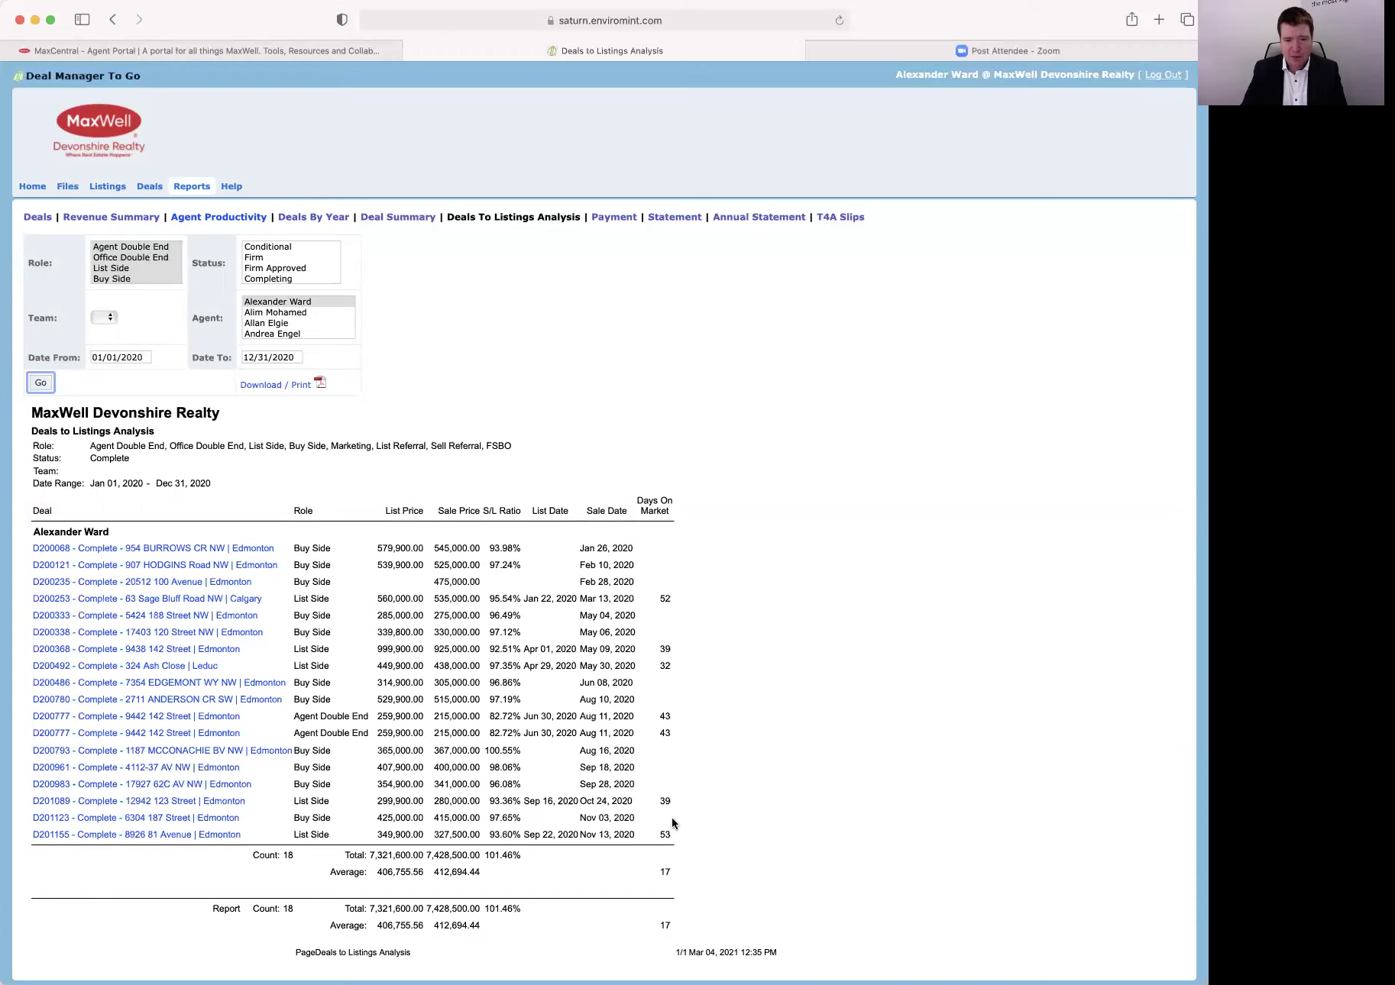
{"action": "scroll", "coordinate": [291, 837], "scroll_direction": "down", "scroll_amount": 1}
{"action": "left_click", "coordinate": [115, 271]}
{"action": "left_click", "coordinate": [42, 382]}
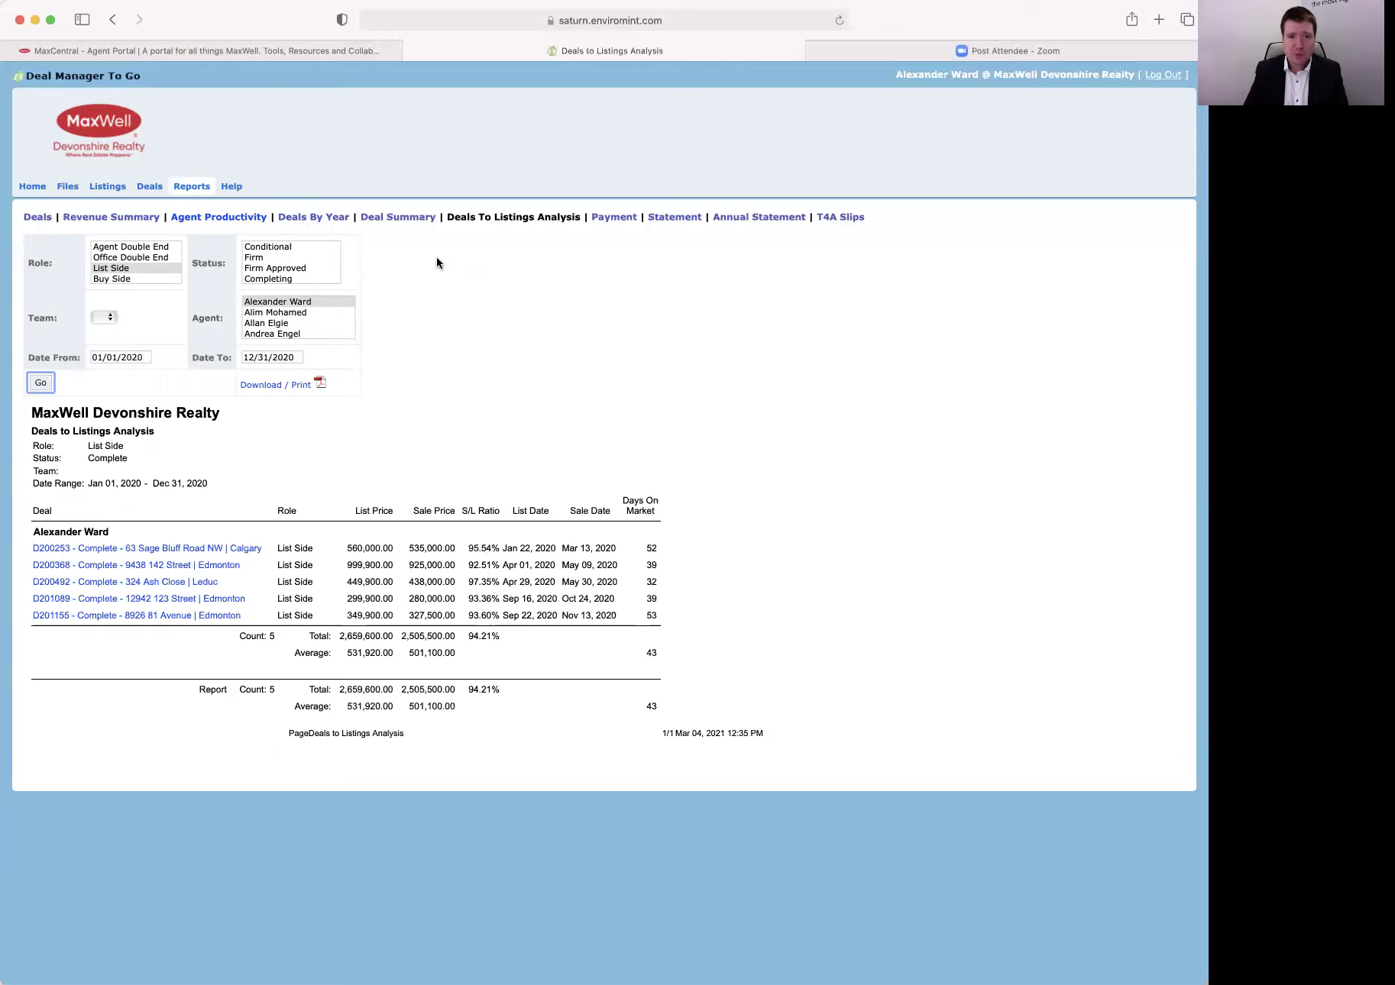
{"action": "left_click", "coordinate": [398, 217]}
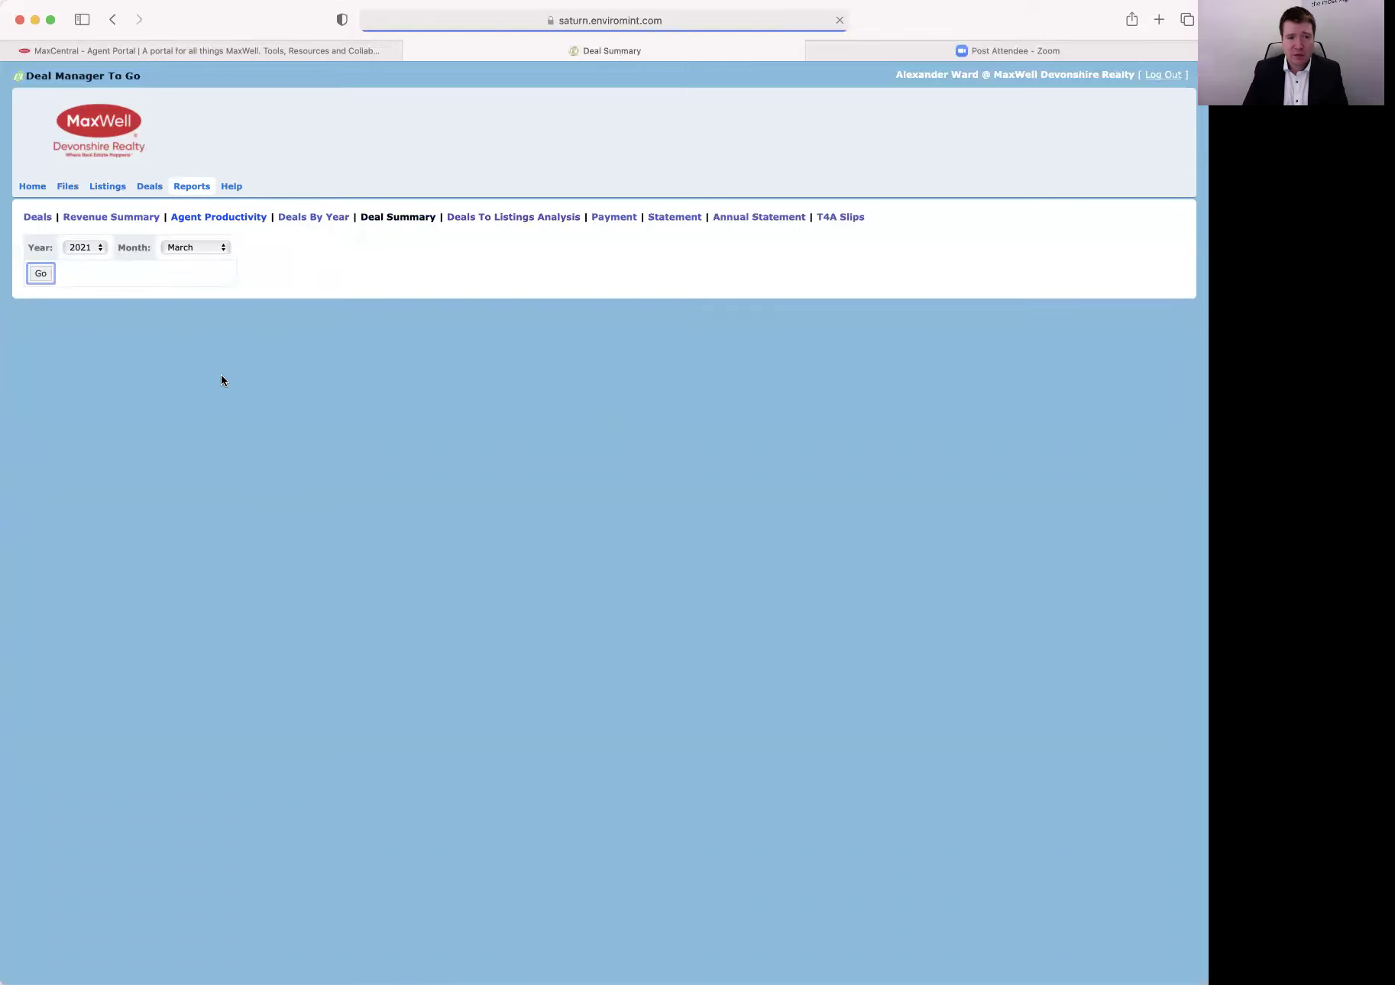
Load the Deal Summary for June 2020.
{"action": "left_click", "coordinate": [88, 248]}
{"action": "left_click", "coordinate": [79, 231]}
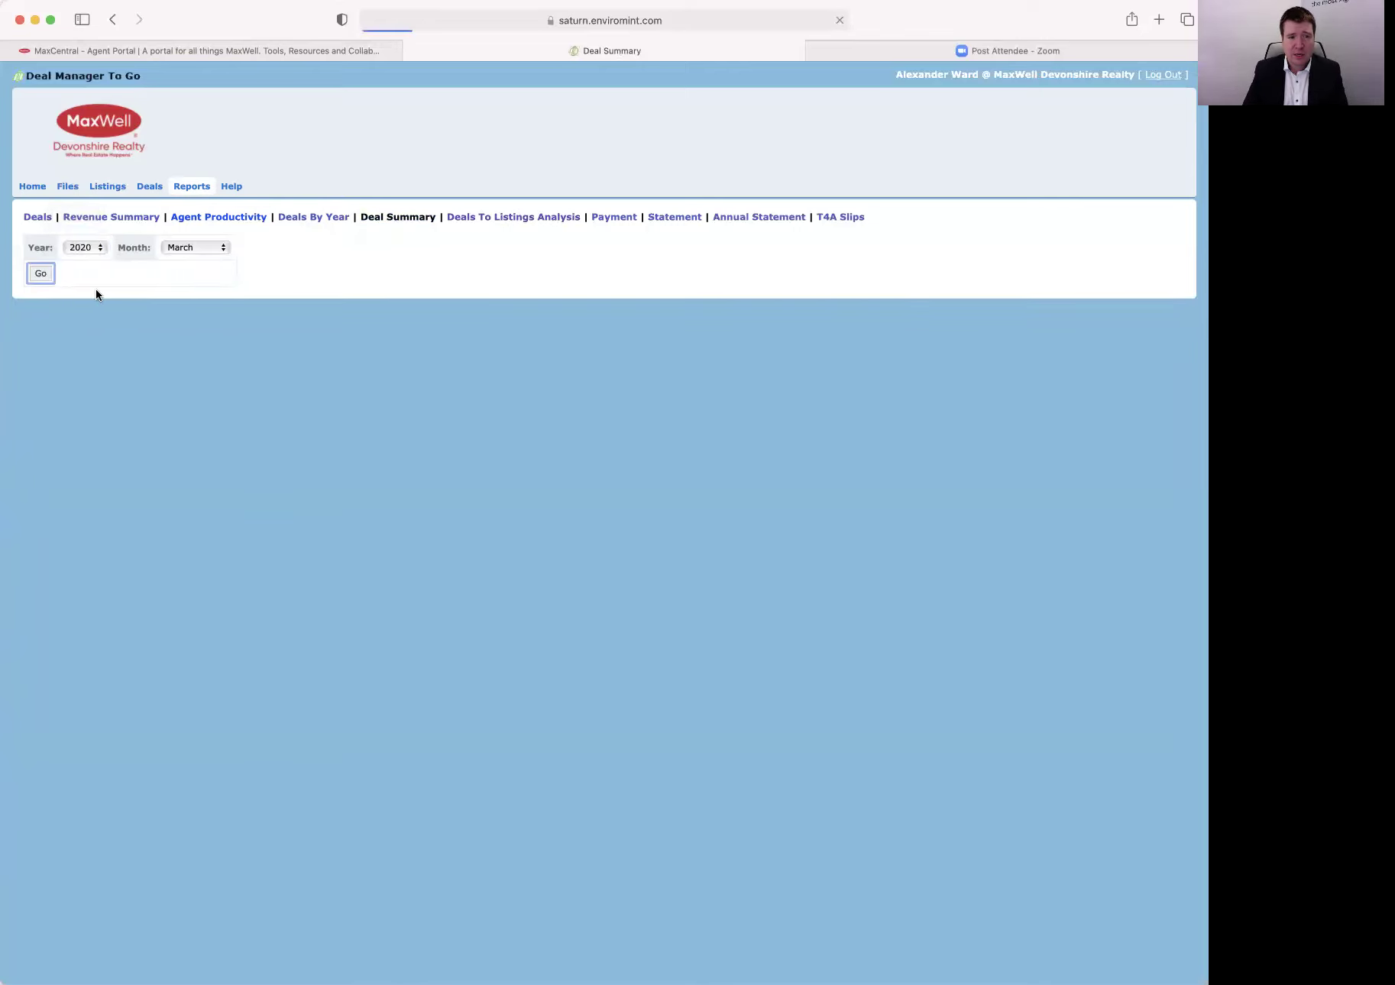
{"action": "left_click", "coordinate": [189, 249]}
{"action": "left_click", "coordinate": [183, 297]}
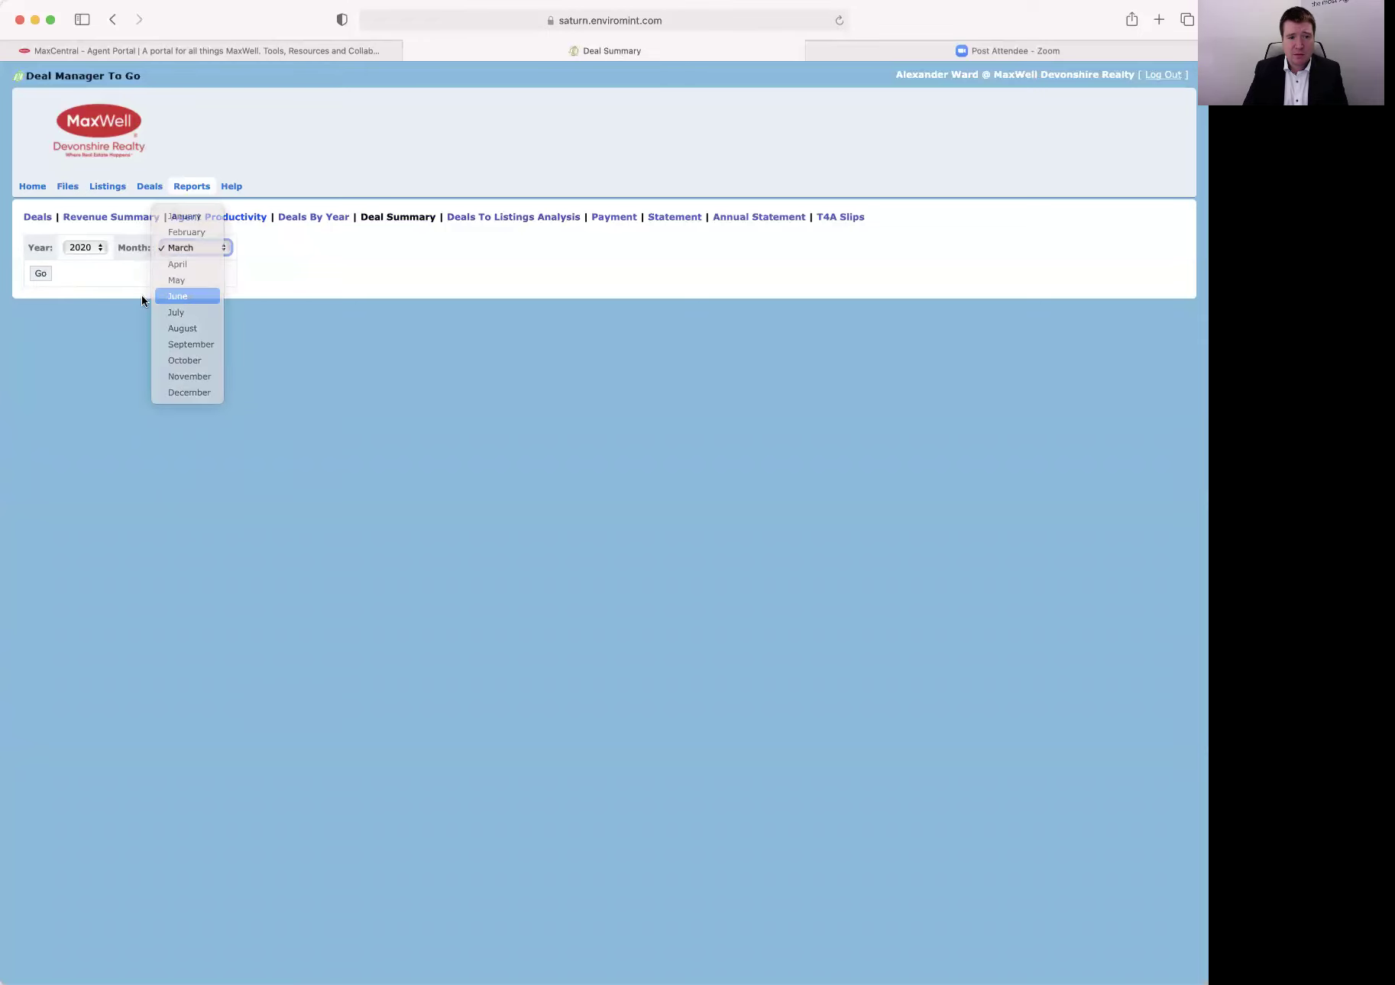
{"action": "left_click", "coordinate": [41, 274]}
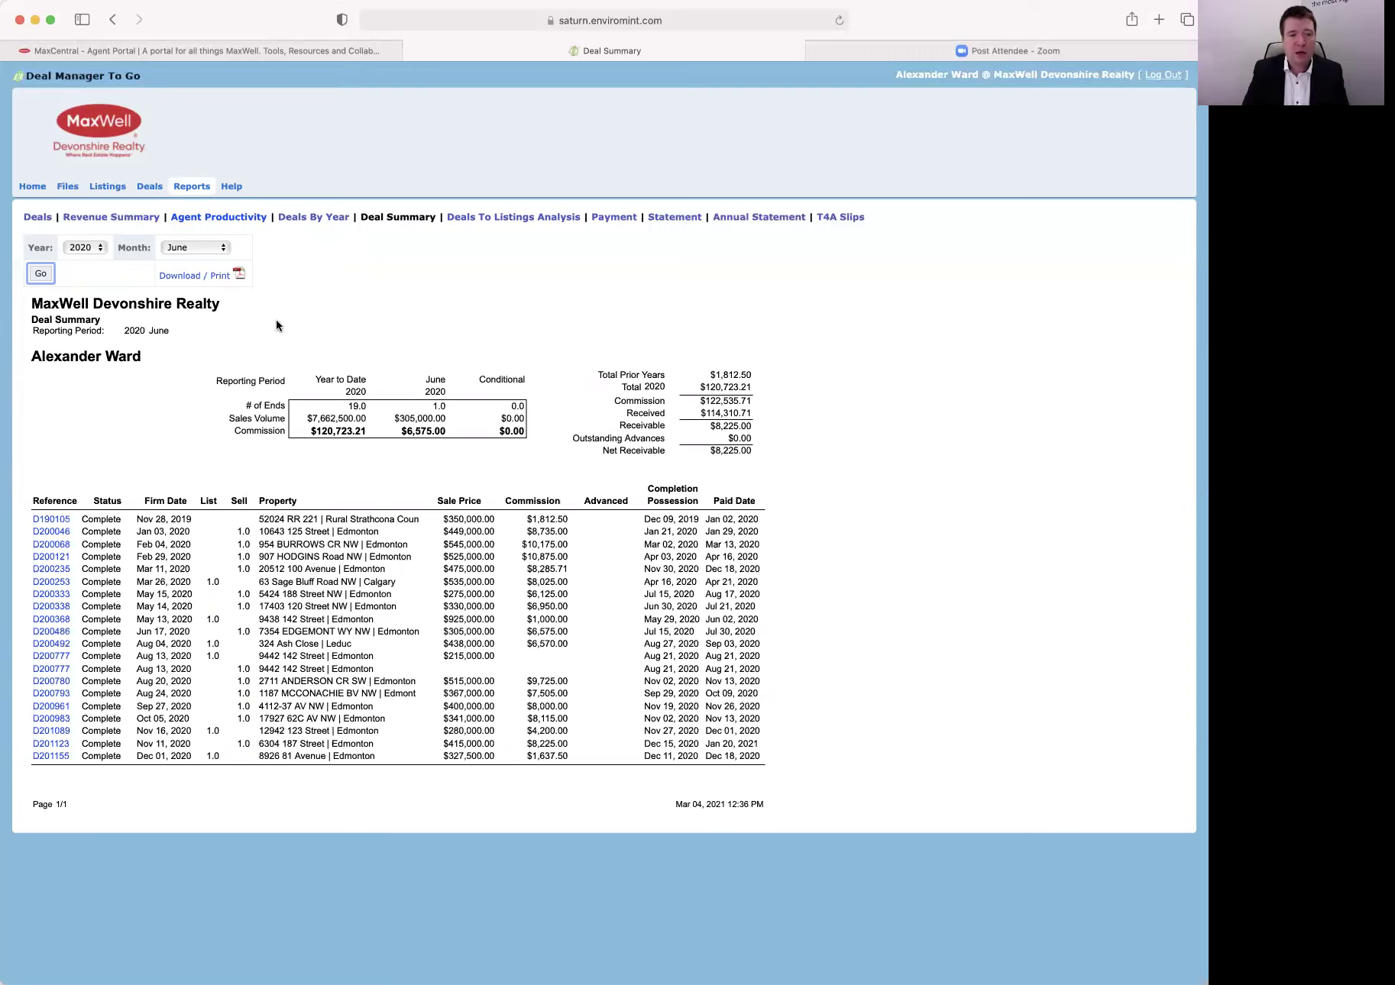
Show the Deals By Year report for 2020.
{"action": "left_click", "coordinate": [314, 220]}
{"action": "left_click", "coordinate": [95, 248]}
{"action": "left_click", "coordinate": [40, 274]}
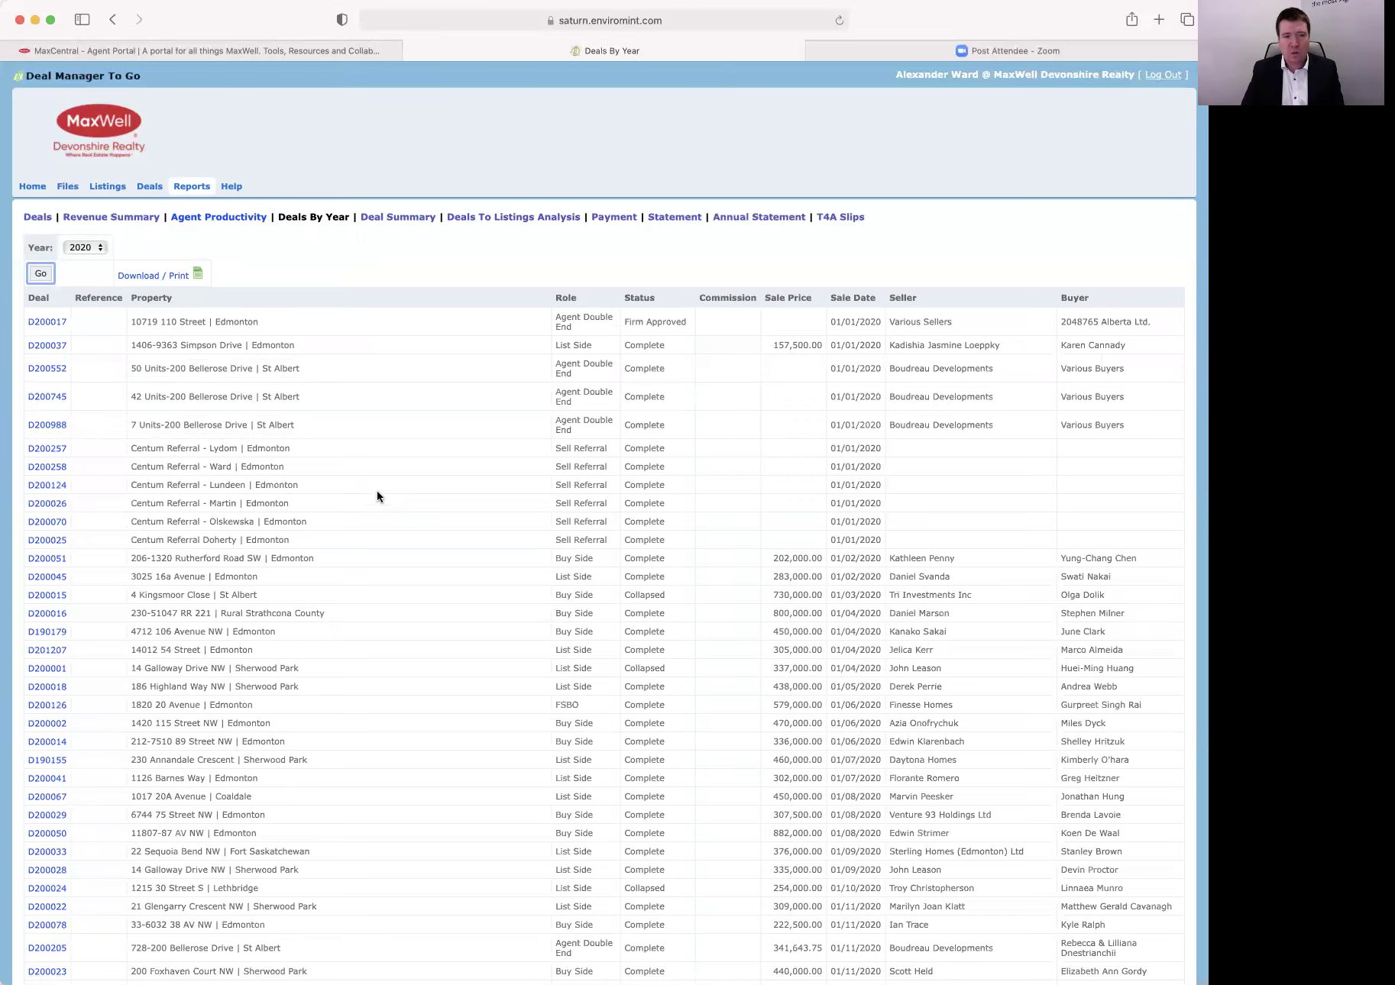
View Agent Productivity, then the Revenue Summary form for 01/01/2021–12/31/2021.
{"action": "left_click", "coordinate": [207, 222]}
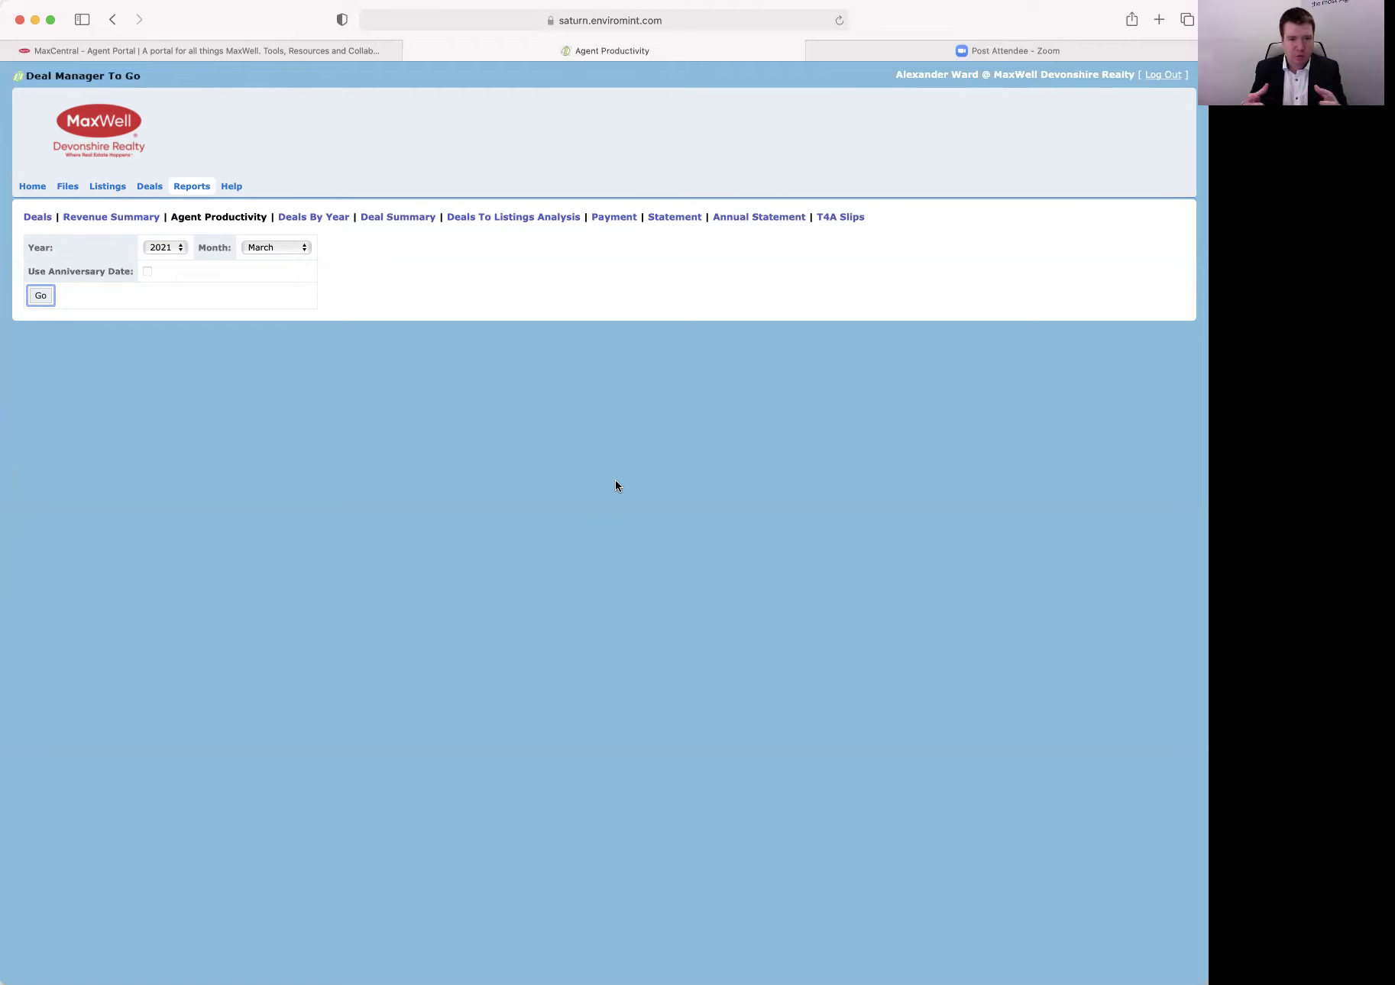
{"action": "left_click", "coordinate": [105, 219]}
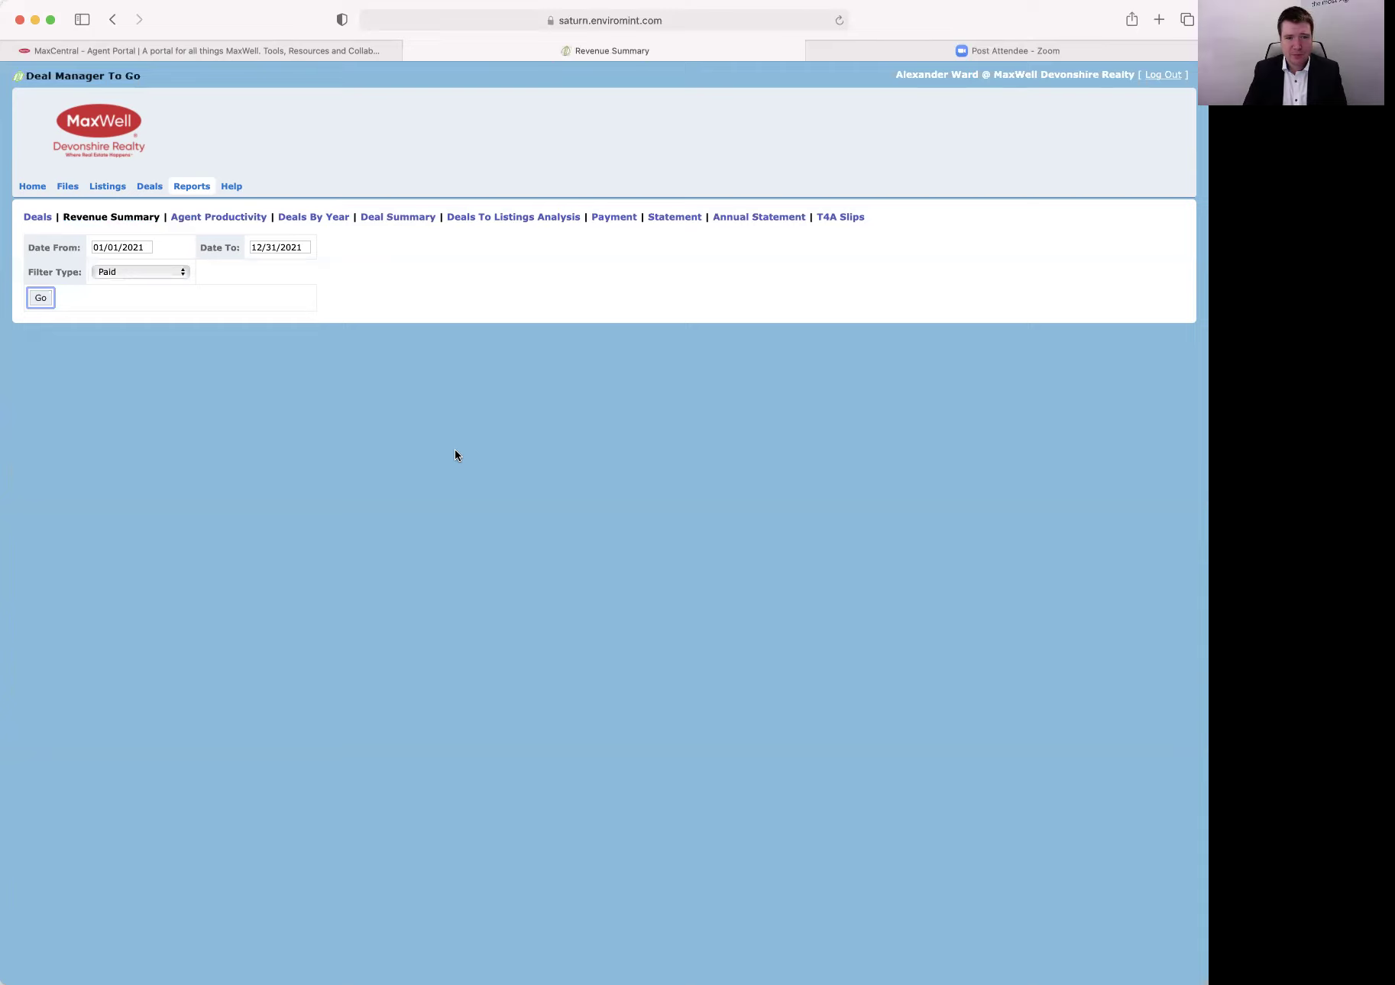
Set the filter to Paid and Forecast and generate the 2021 Revenue Summary.
{"action": "left_click", "coordinate": [156, 272]}
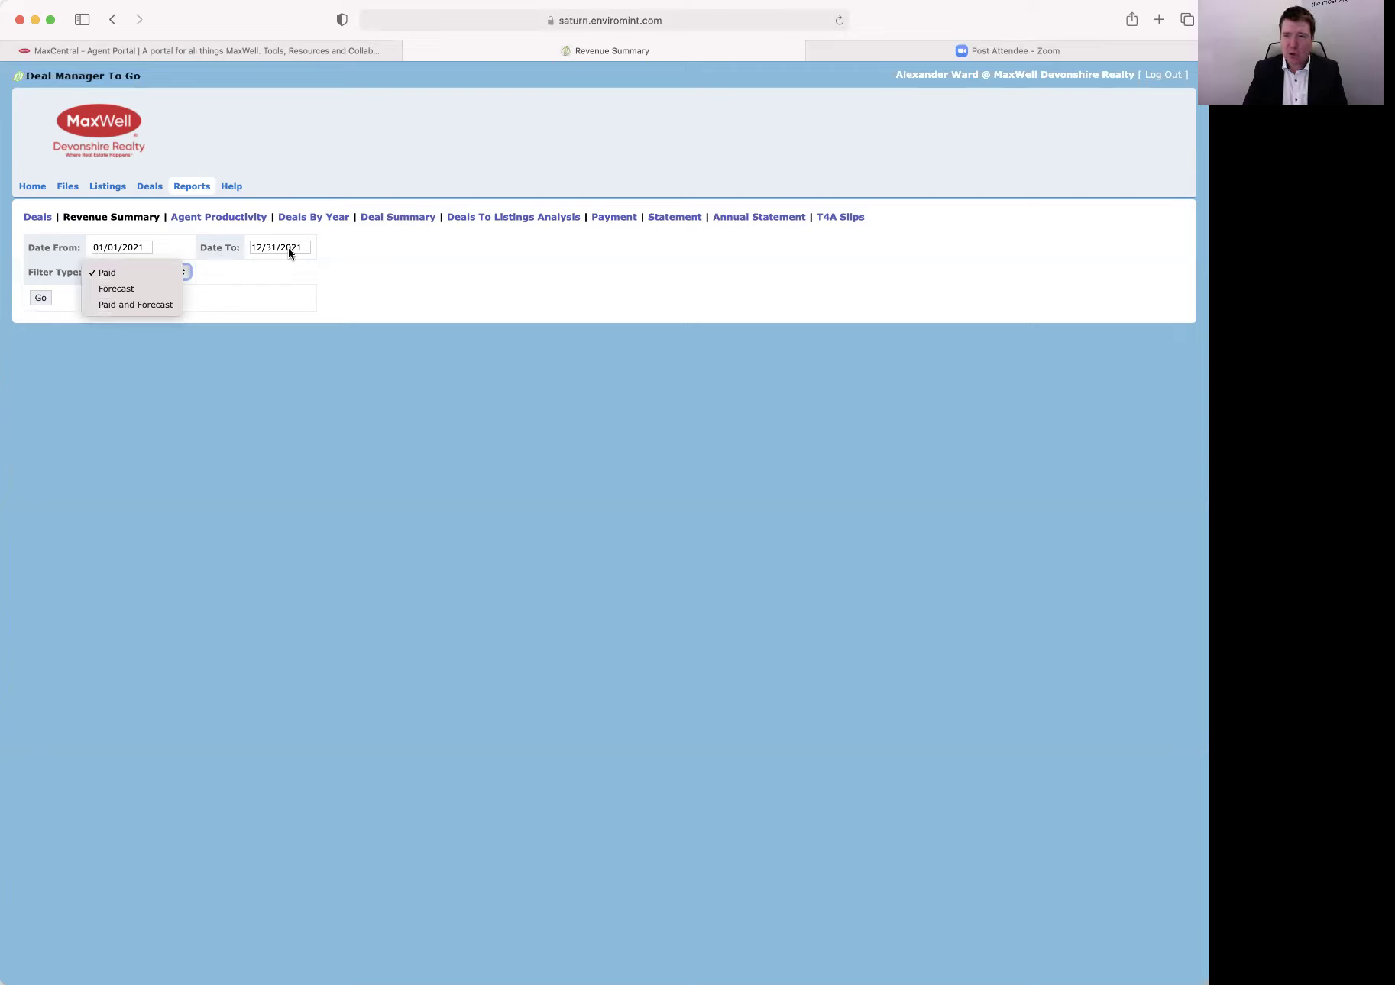
{"action": "left_click", "coordinate": [358, 301]}
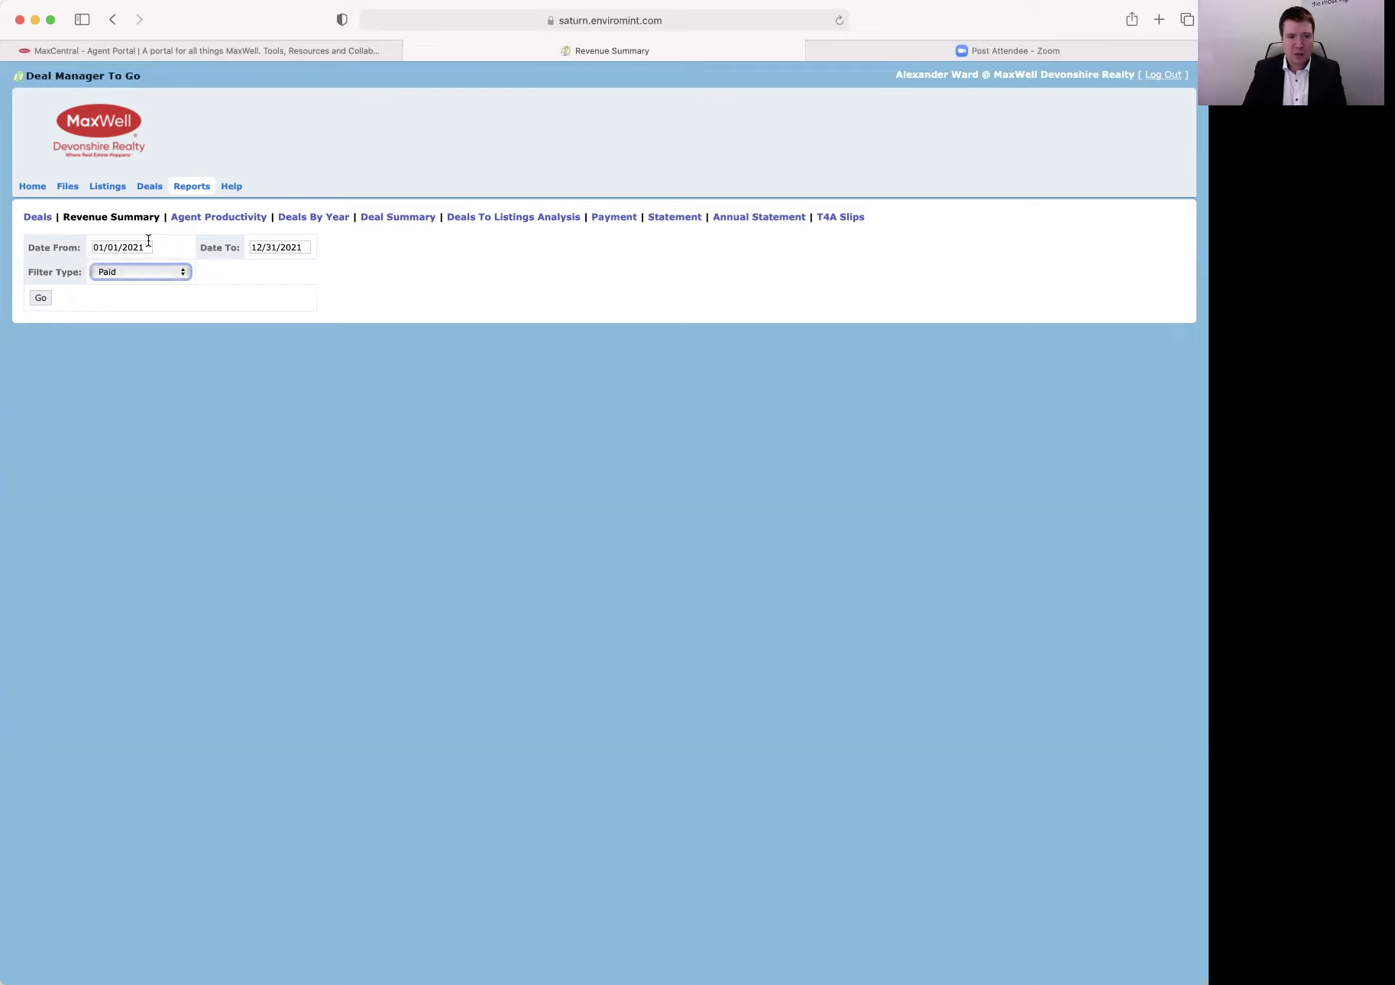
{"action": "left_click", "coordinate": [151, 275]}
{"action": "left_click", "coordinate": [130, 305]}
{"action": "key", "text": "Tab"}
{"action": "left_click", "coordinate": [40, 298]}
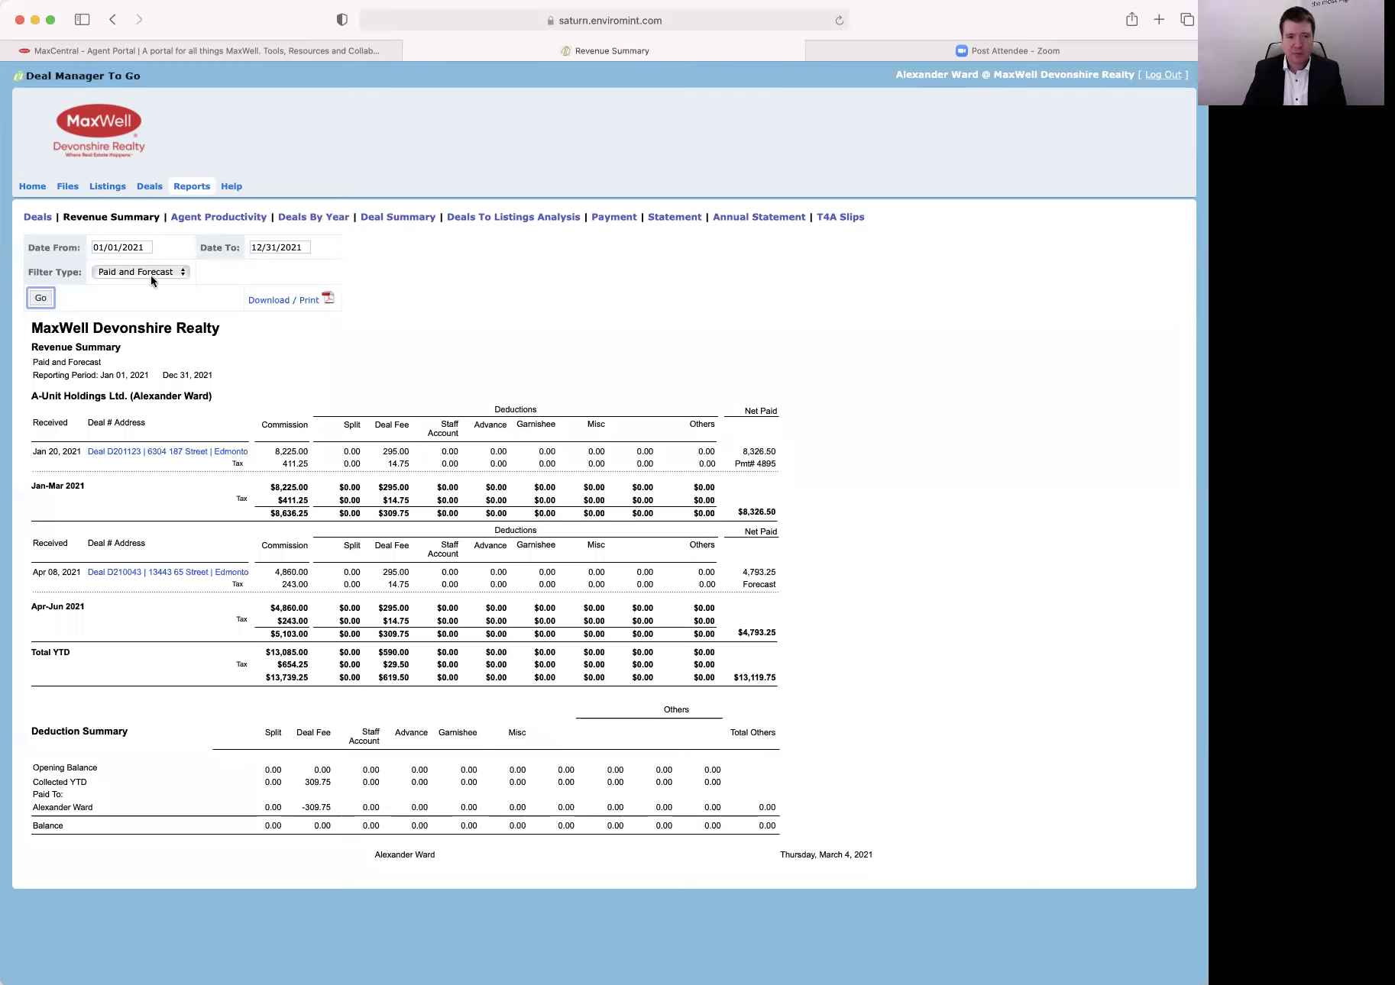
Rerun the Revenue Summary for 01/01/2020–12/31/2020 and scroll through the results.
{"action": "left_click", "coordinate": [104, 246]}
{"action": "left_click", "coordinate": [199, 267]}
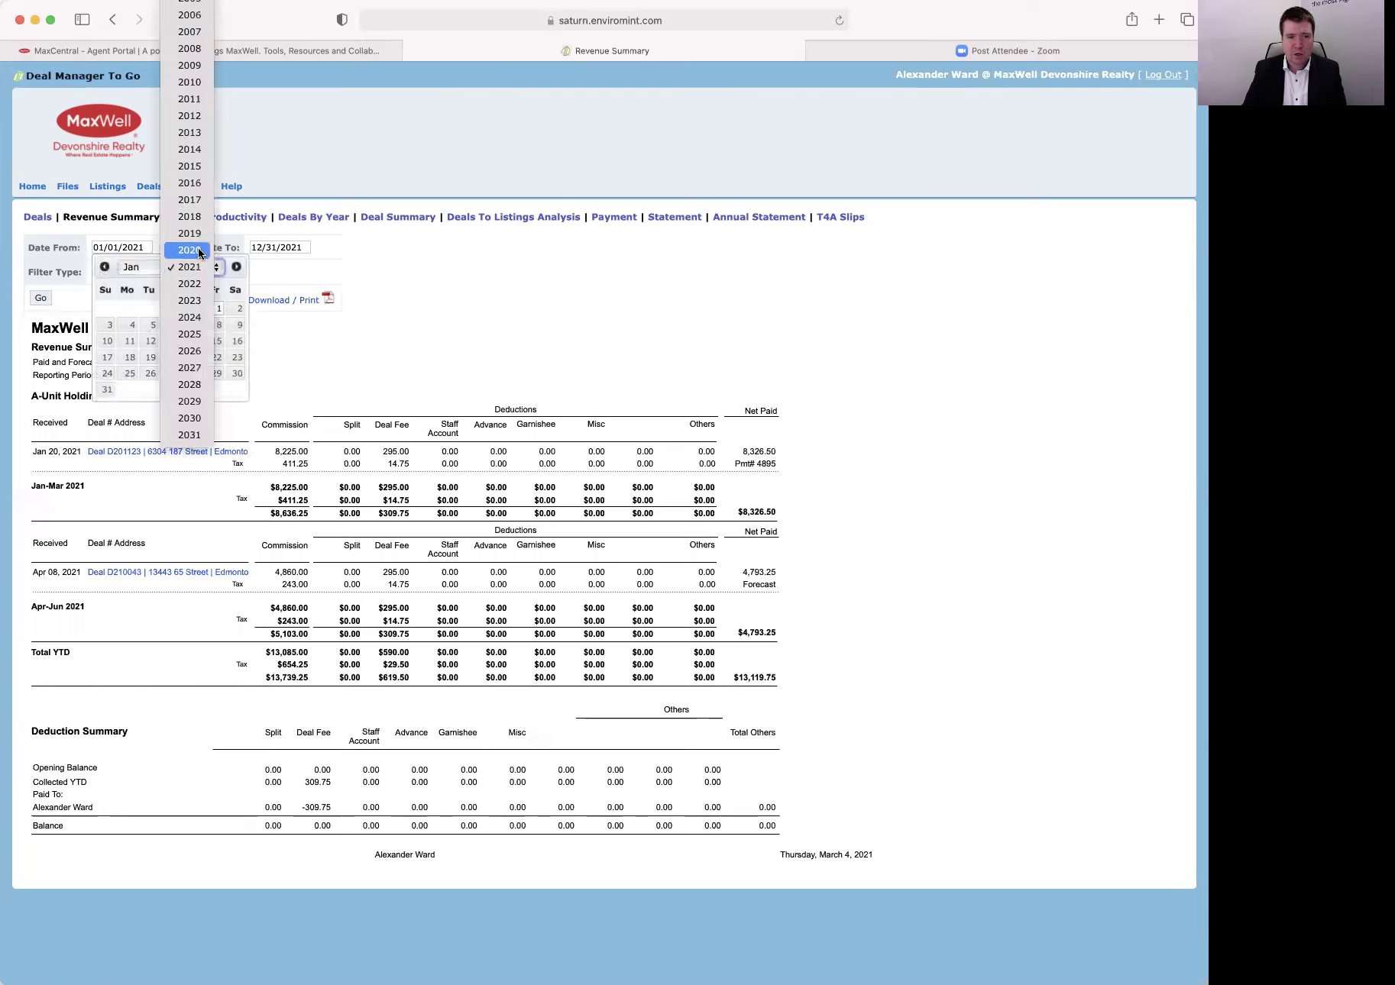
{"action": "left_click", "coordinate": [198, 253]}
{"action": "left_click", "coordinate": [174, 309]}
{"action": "left_click", "coordinate": [265, 248]}
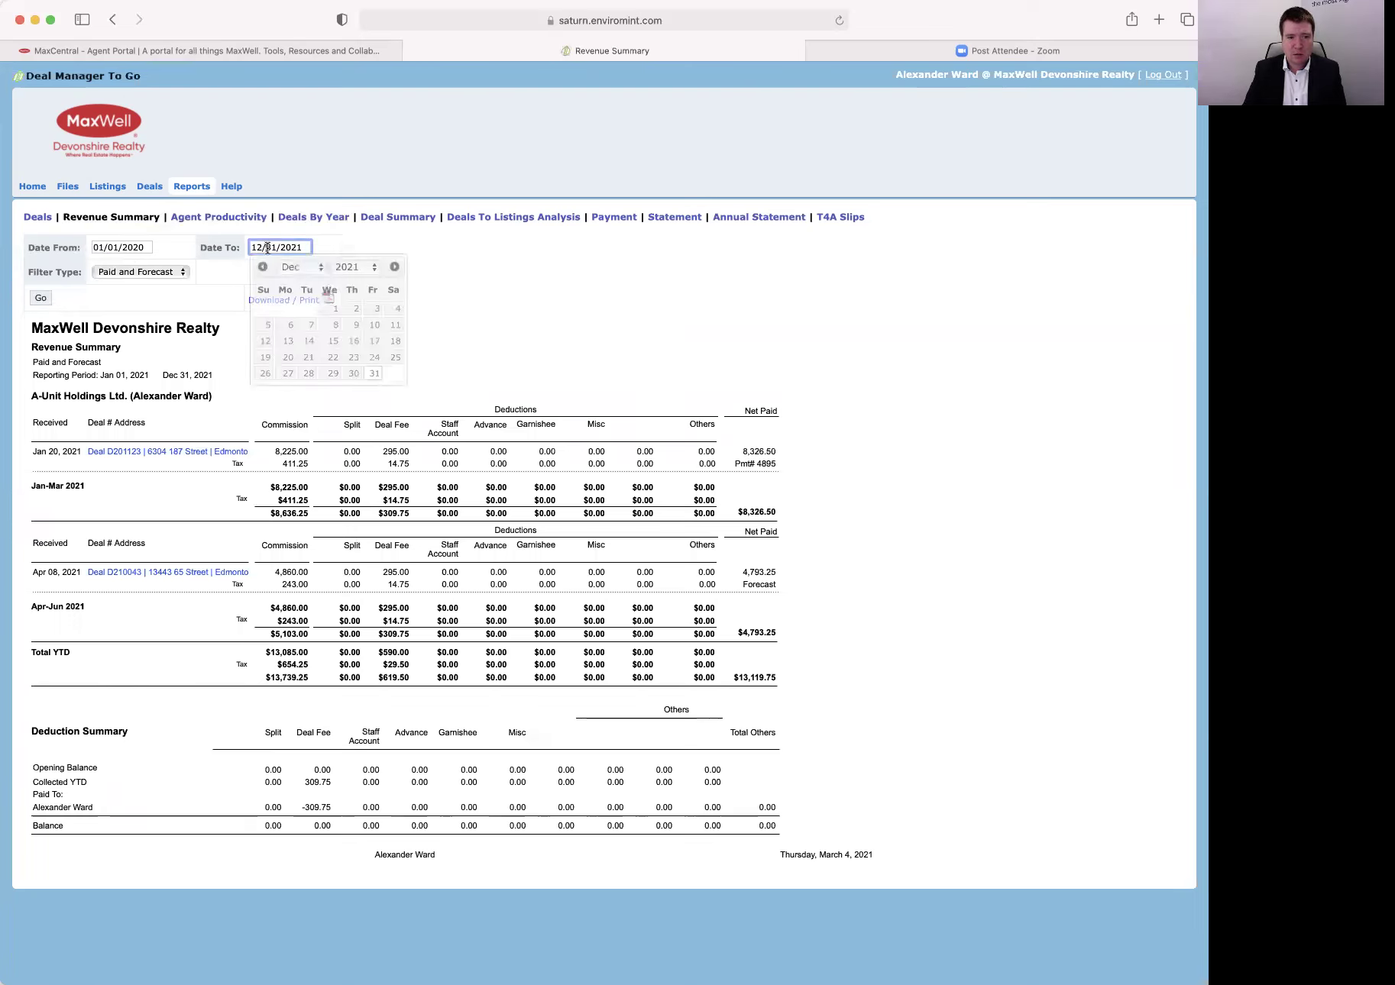
{"action": "left_click", "coordinate": [352, 267]}
{"action": "left_click", "coordinate": [349, 252]}
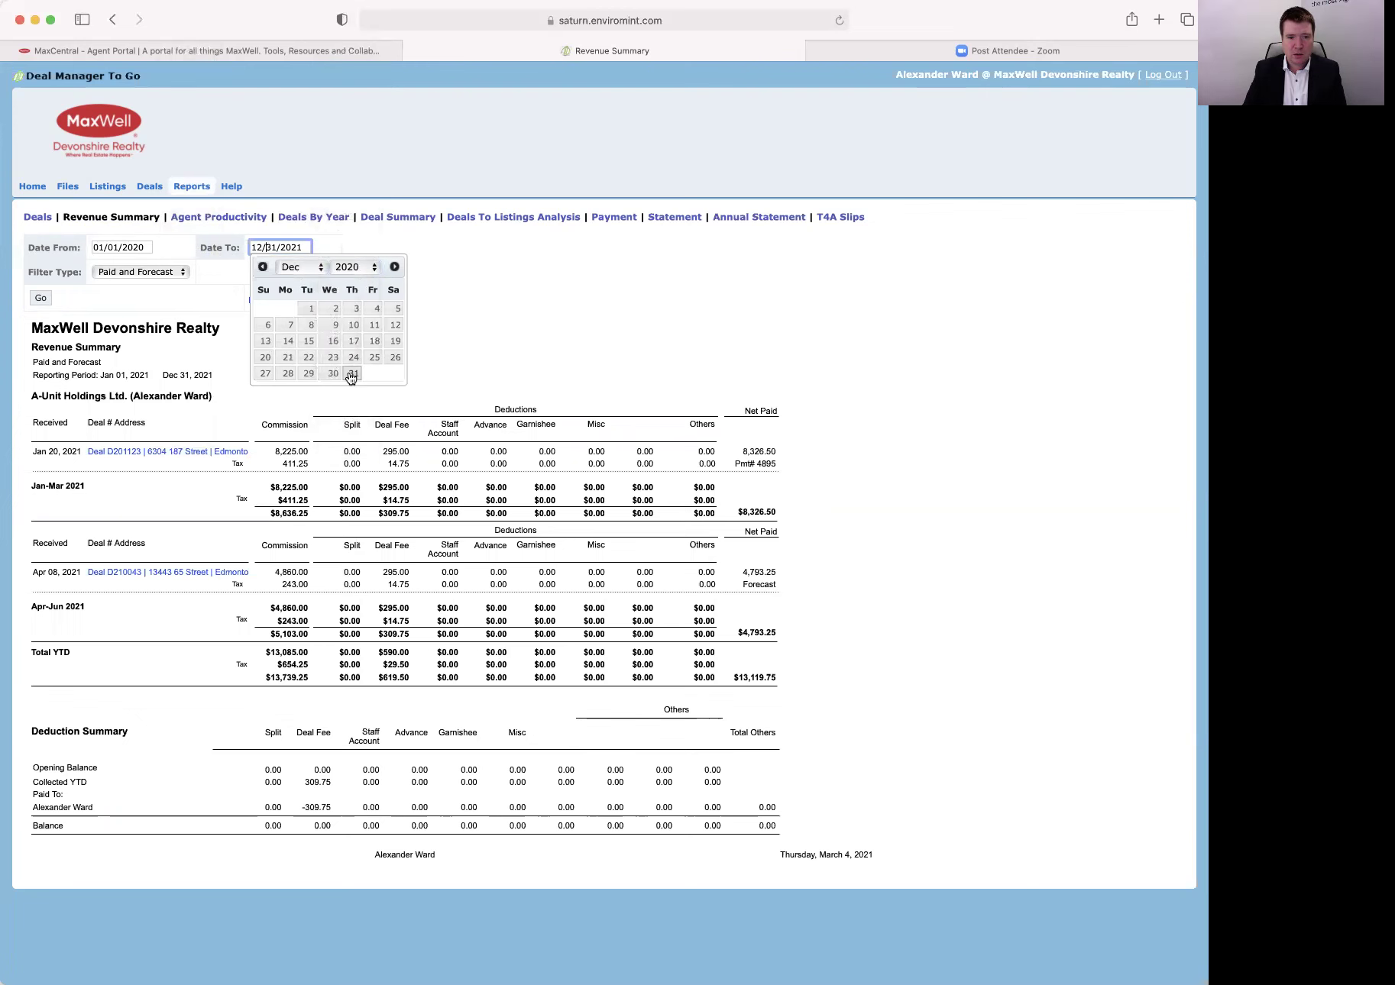
{"action": "left_click", "coordinate": [353, 374]}
{"action": "left_click", "coordinate": [49, 300]}
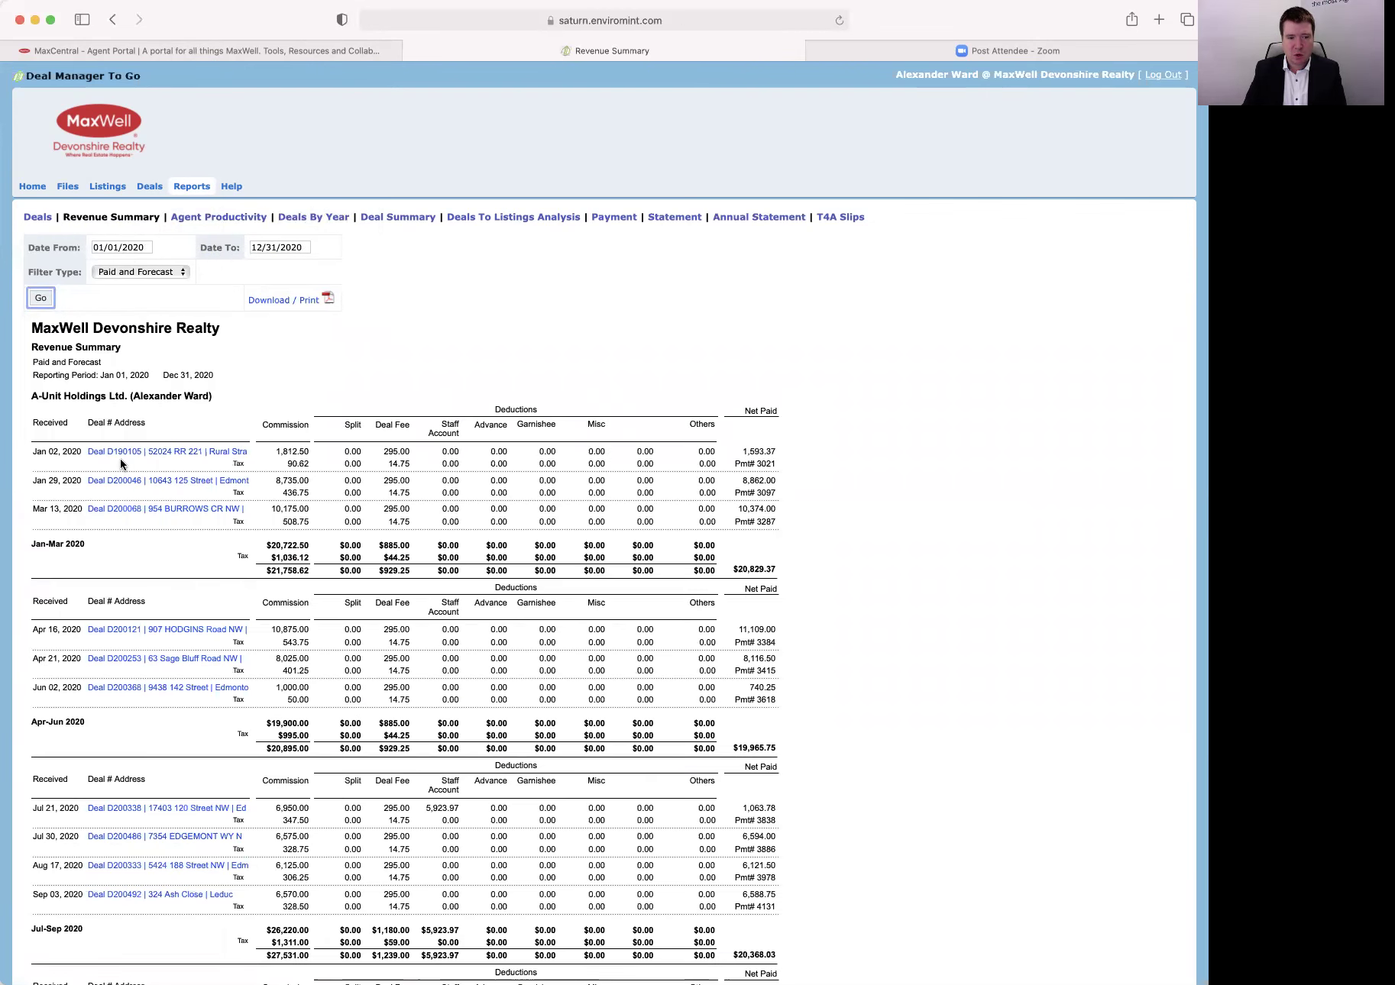
{"action": "scroll", "coordinate": [97, 620], "scroll_direction": "down", "scroll_amount": 5}
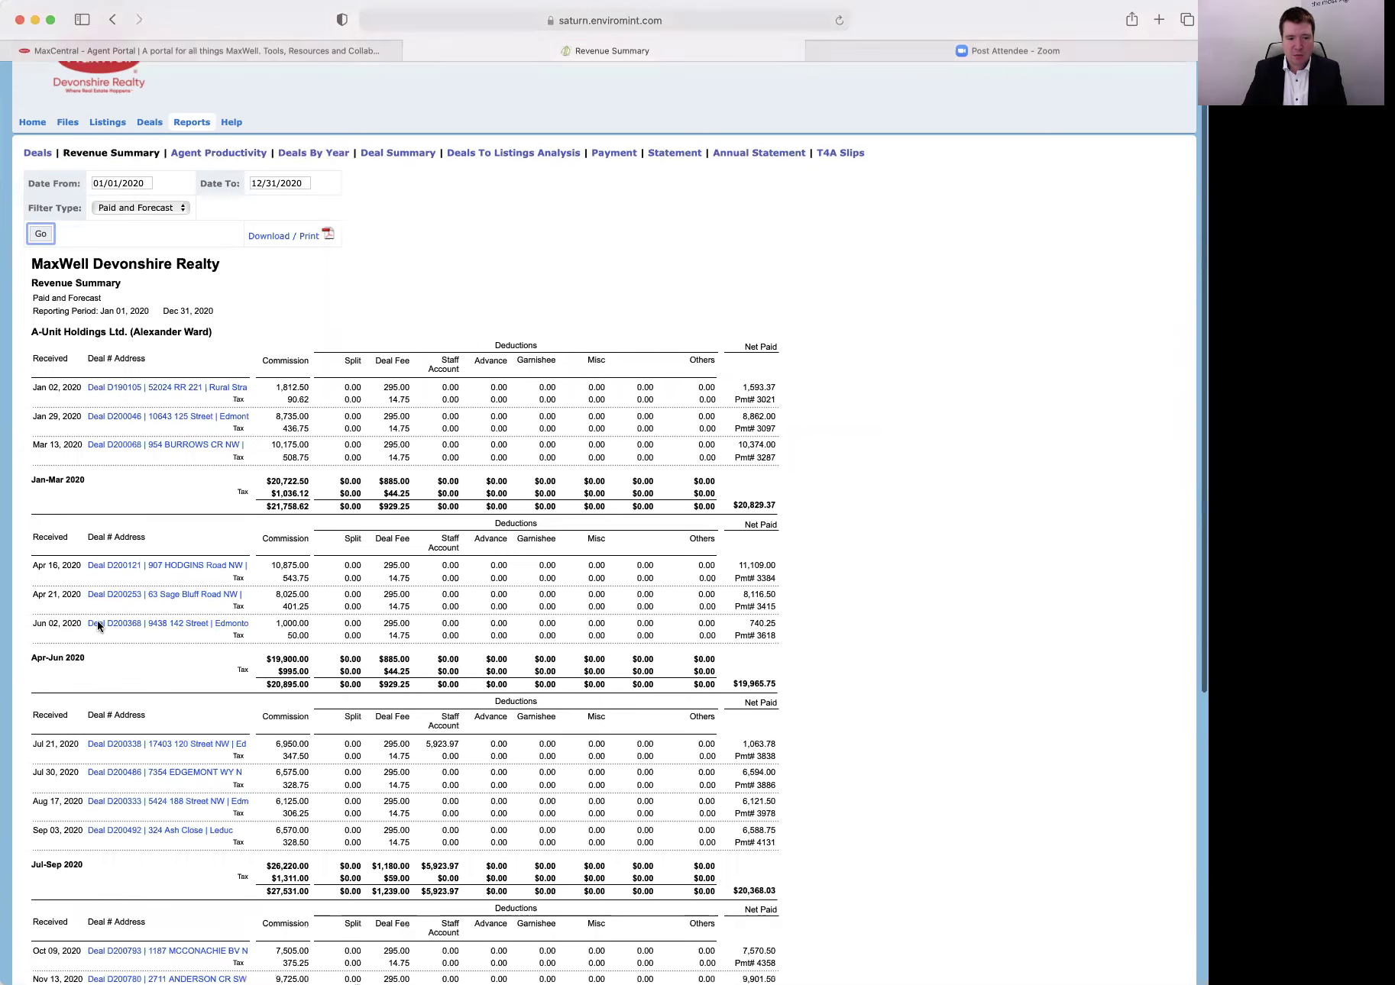
{"action": "scroll", "coordinate": [76, 506], "scroll_direction": "down", "scroll_amount": 6}
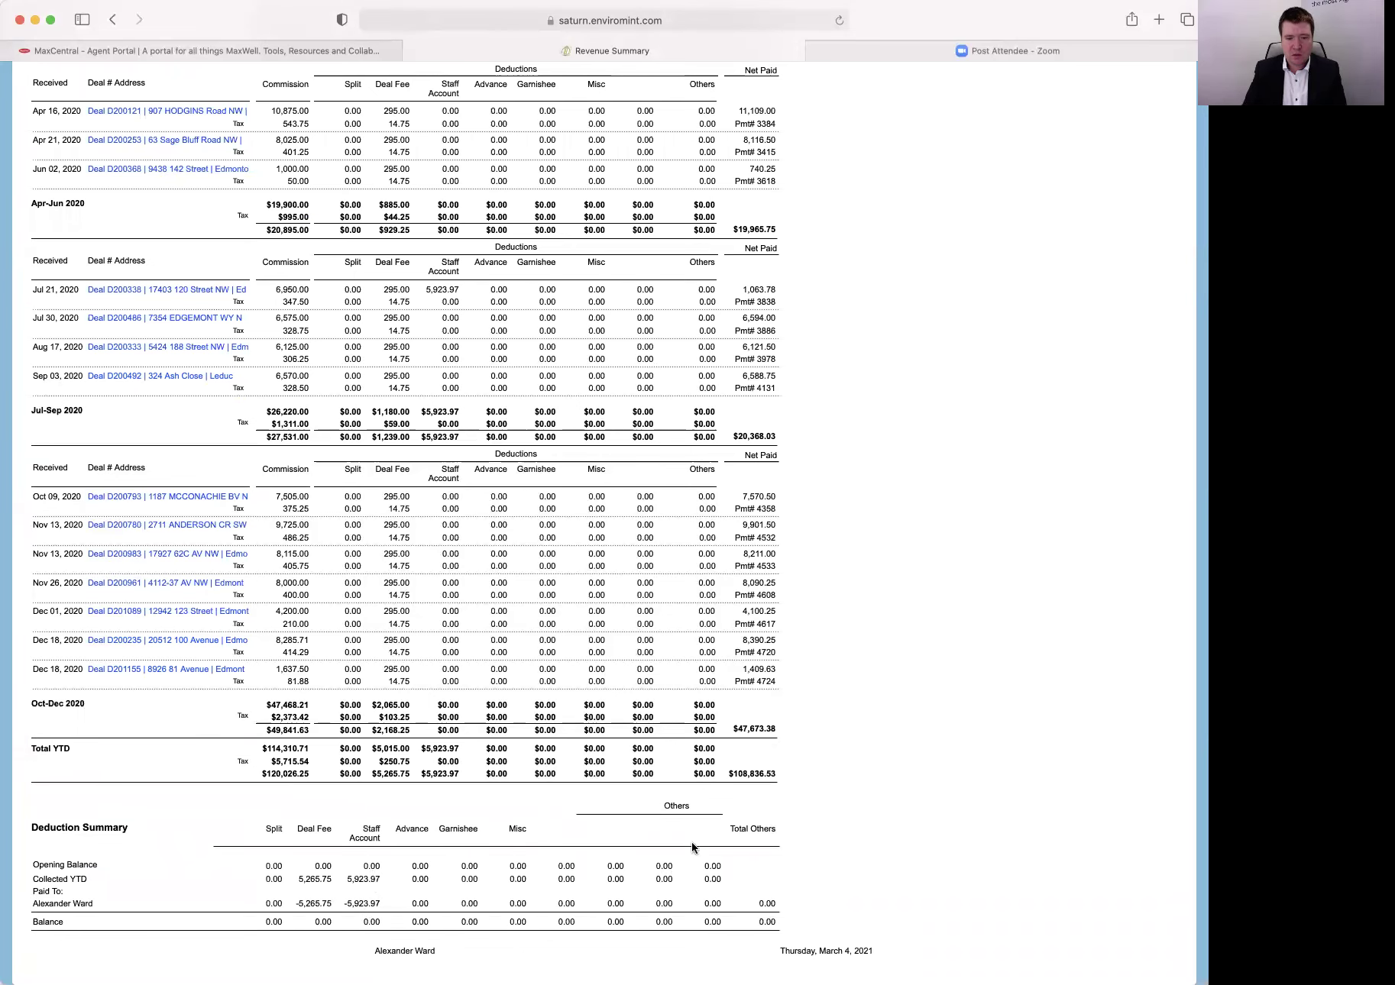
{"action": "scroll", "coordinate": [744, 784], "scroll_direction": "up", "scroll_amount": 11}
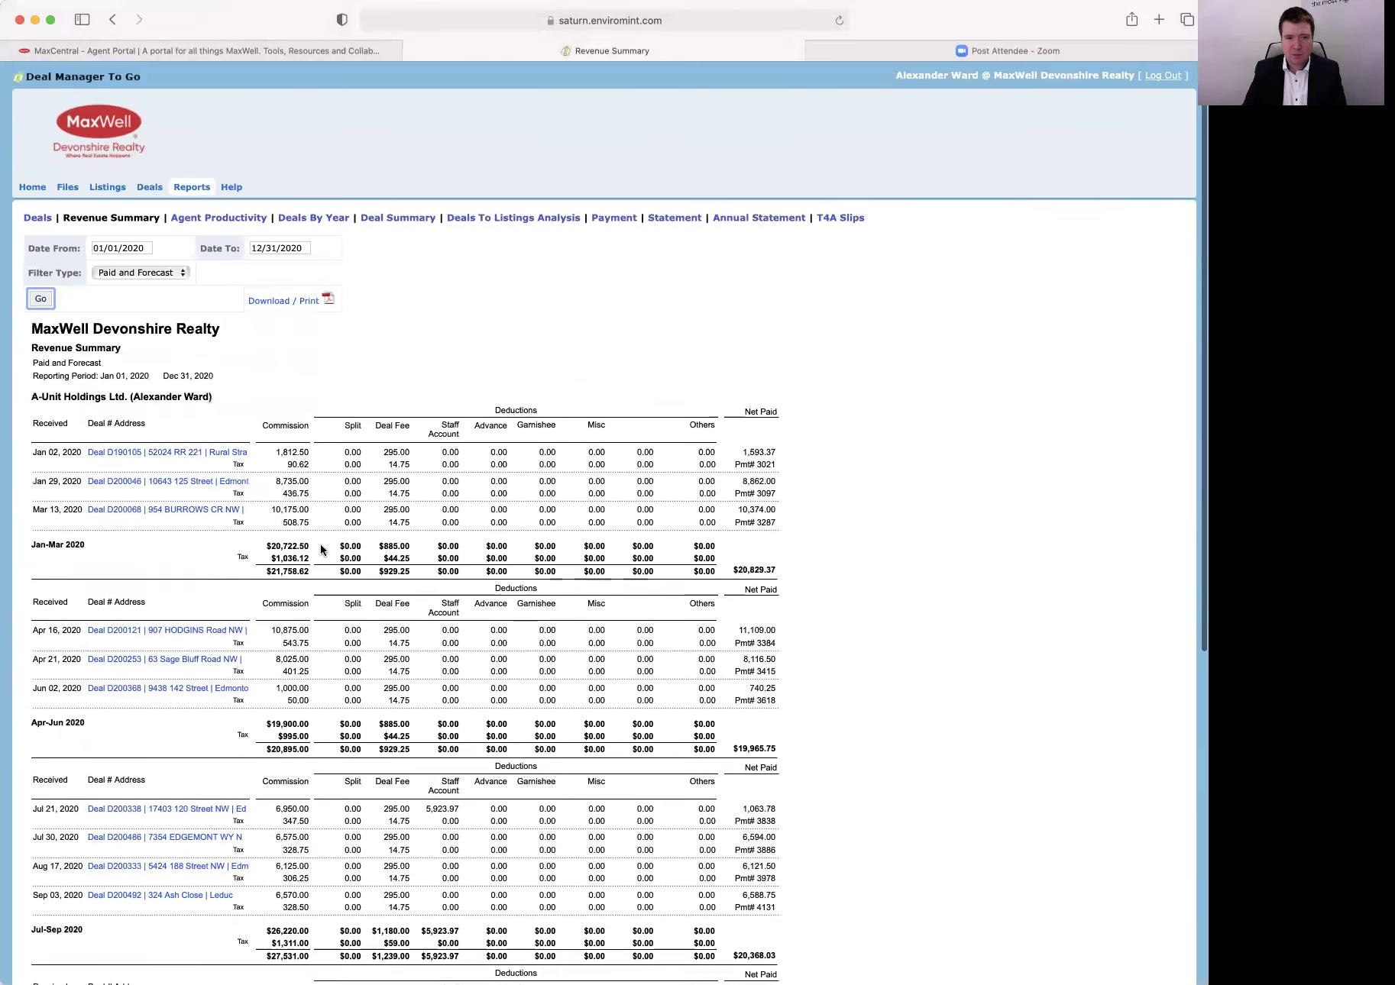
Visit the Deals report form and deal finder, then return to Reports.
{"action": "left_click", "coordinate": [37, 217]}
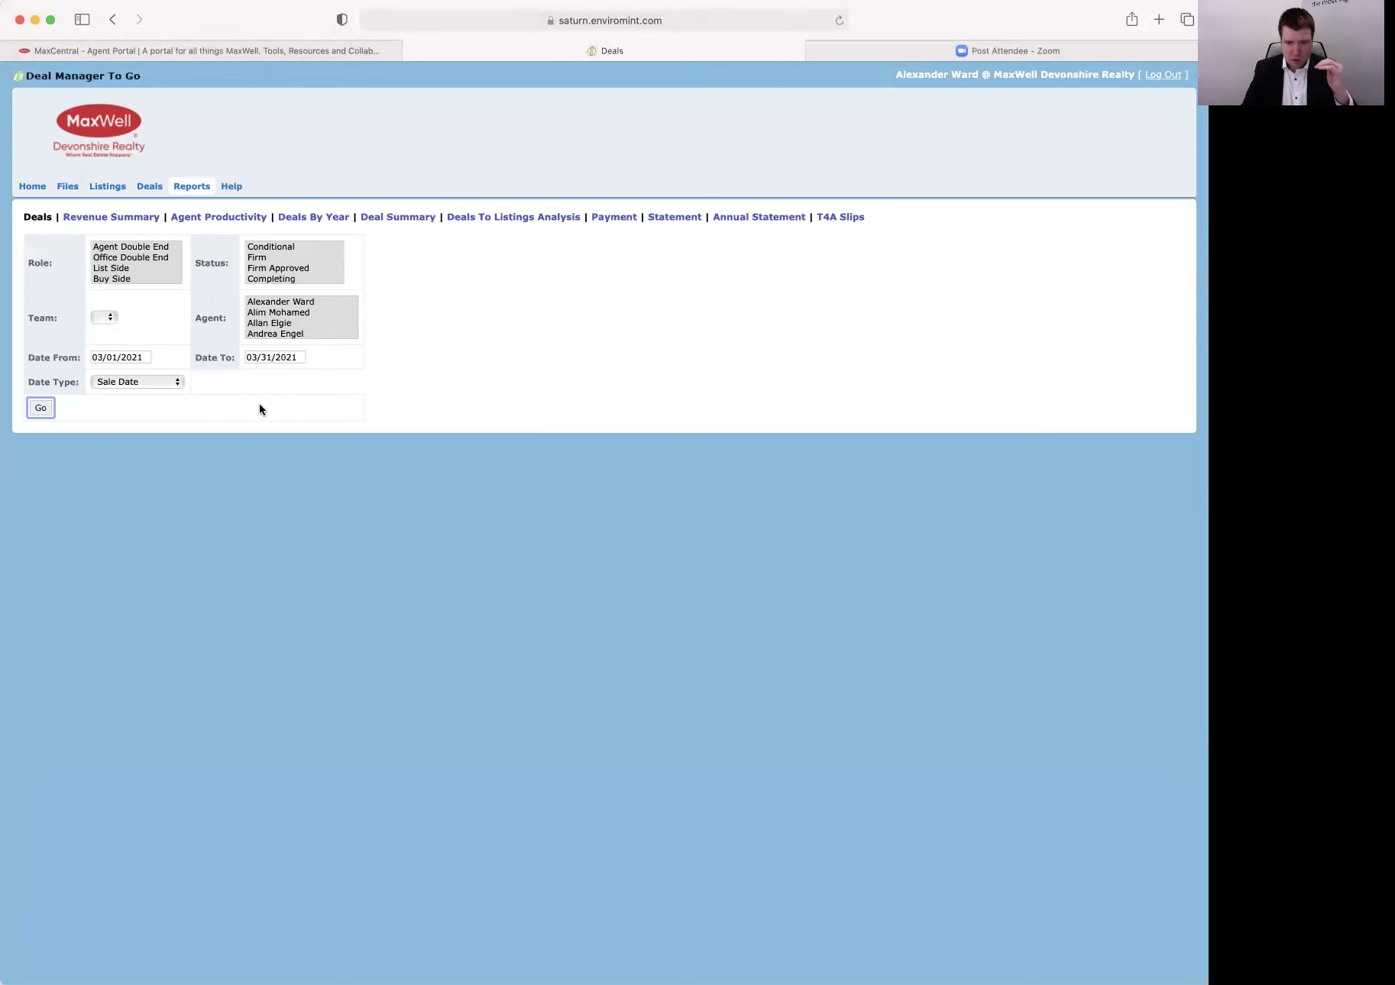
{"action": "left_click", "coordinate": [151, 188]}
{"action": "left_click", "coordinate": [195, 188]}
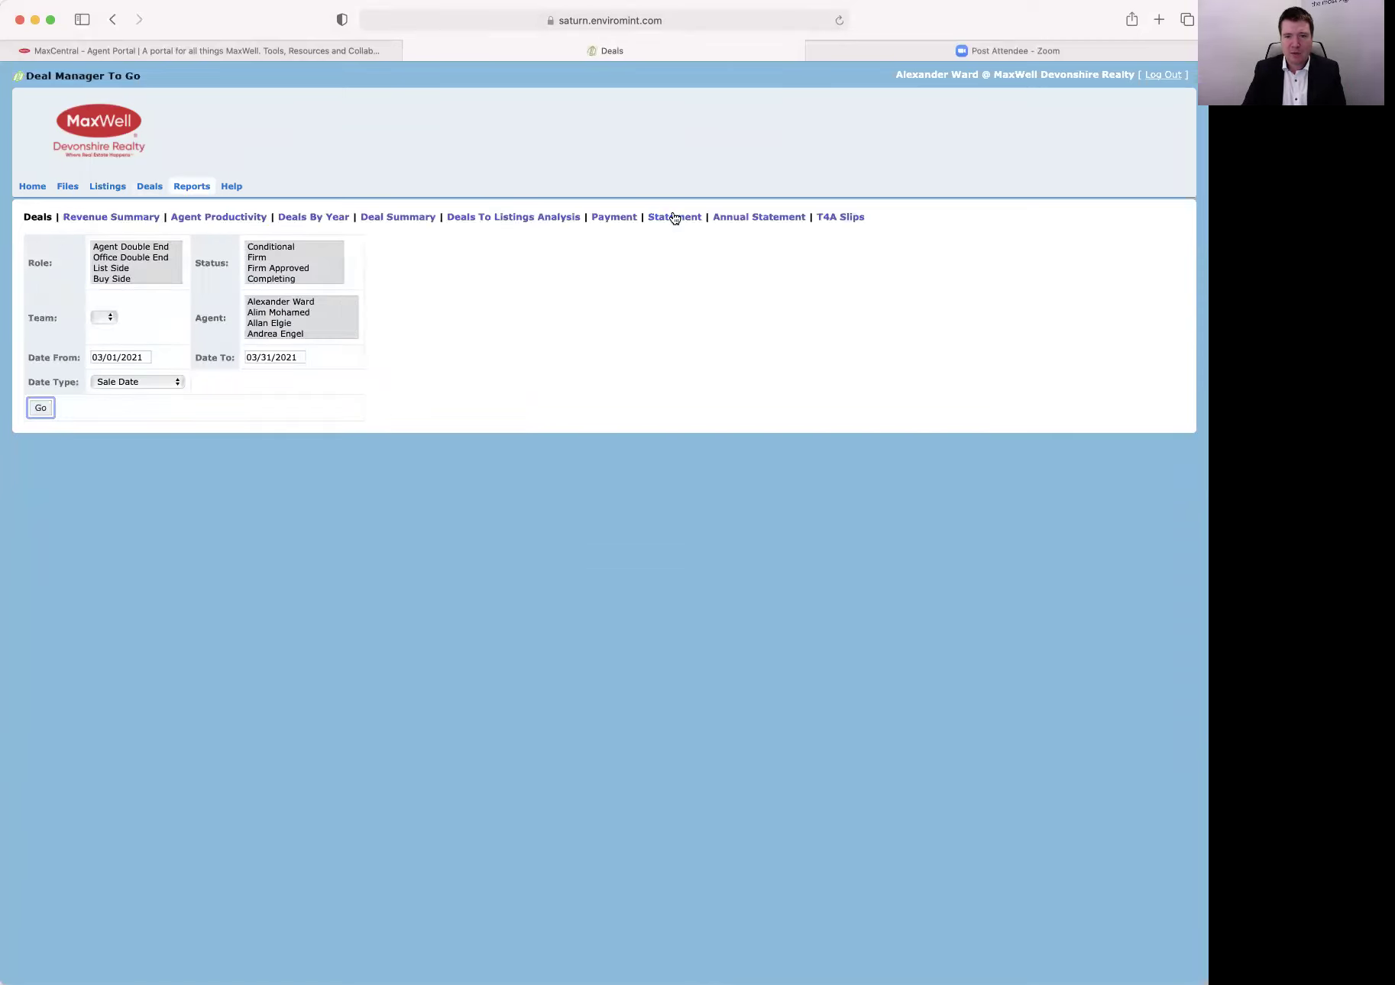
Check the Statement periods, keeping 2/28/2021, then go to the Annual Statement report.
{"action": "left_click", "coordinate": [674, 218]}
{"action": "left_click", "coordinate": [200, 248]}
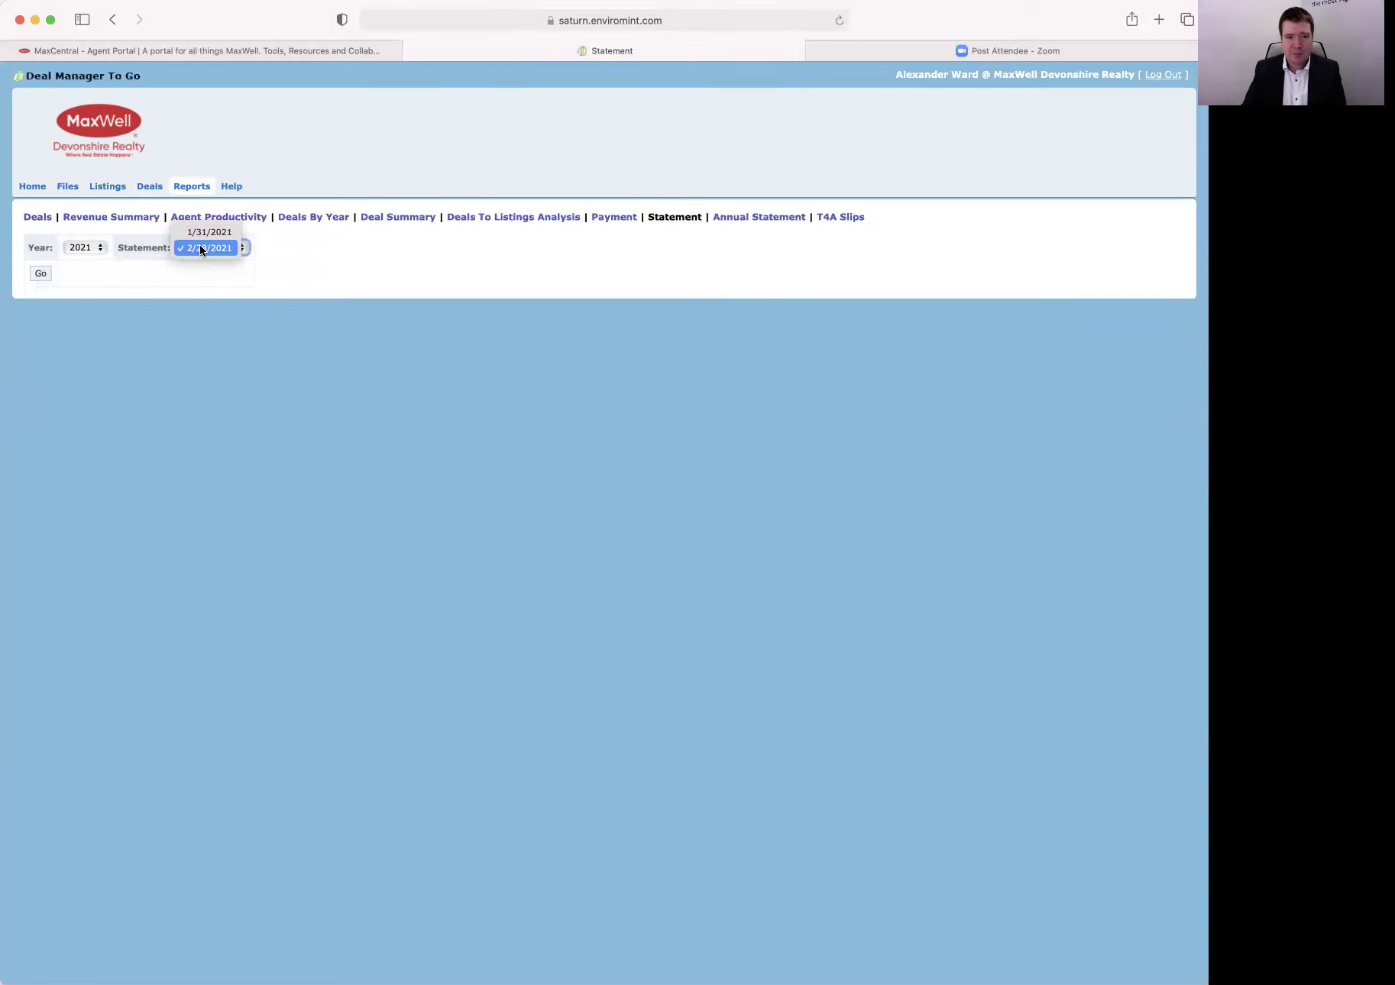
{"action": "left_click", "coordinate": [325, 275]}
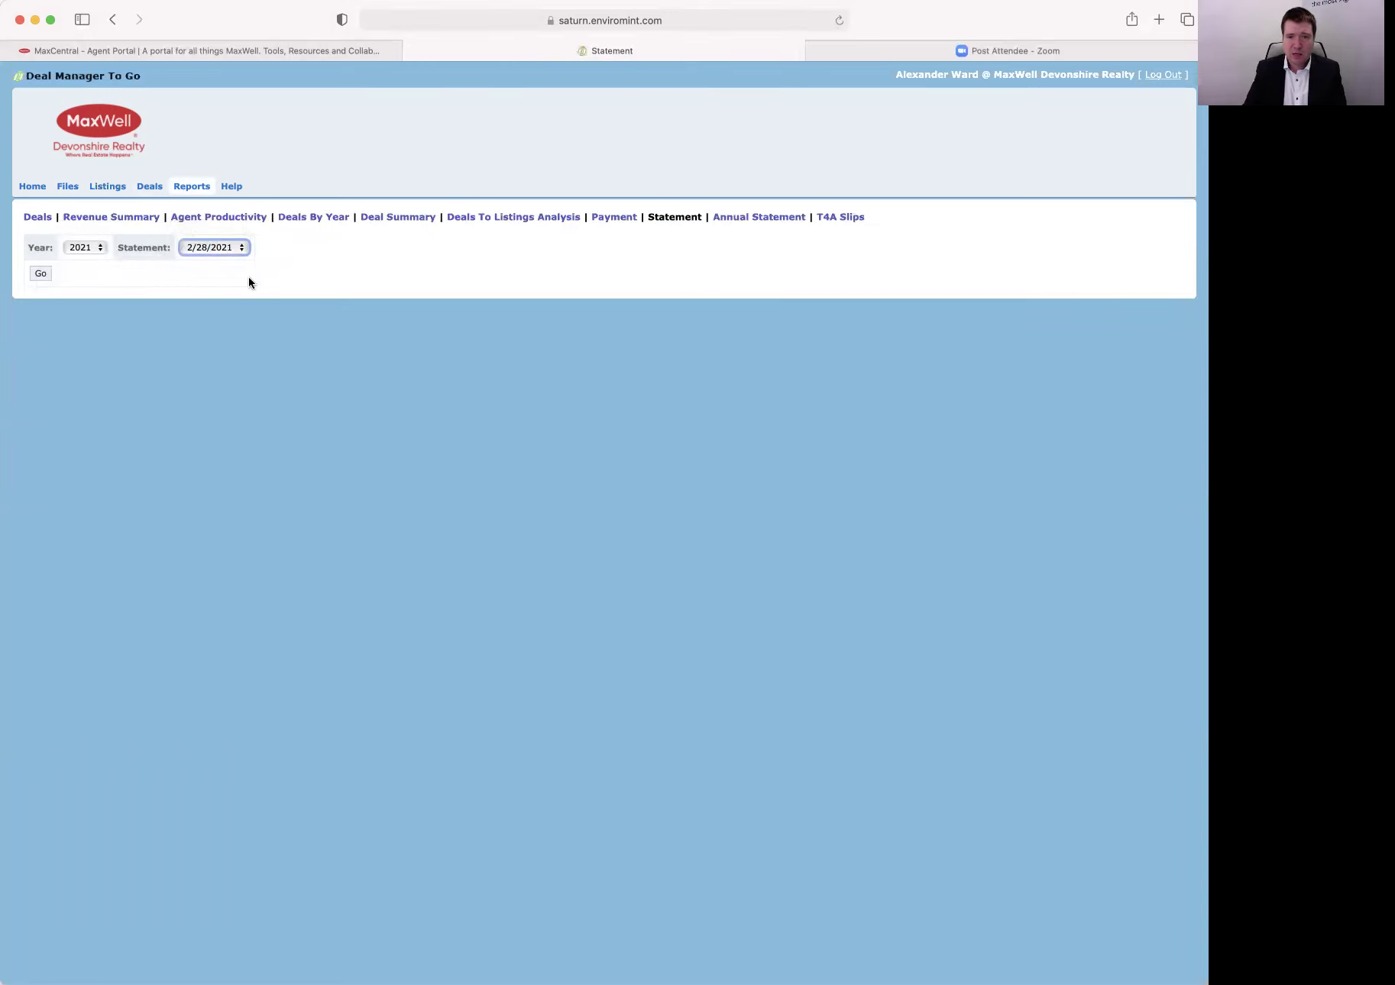
{"action": "left_click", "coordinate": [760, 217]}
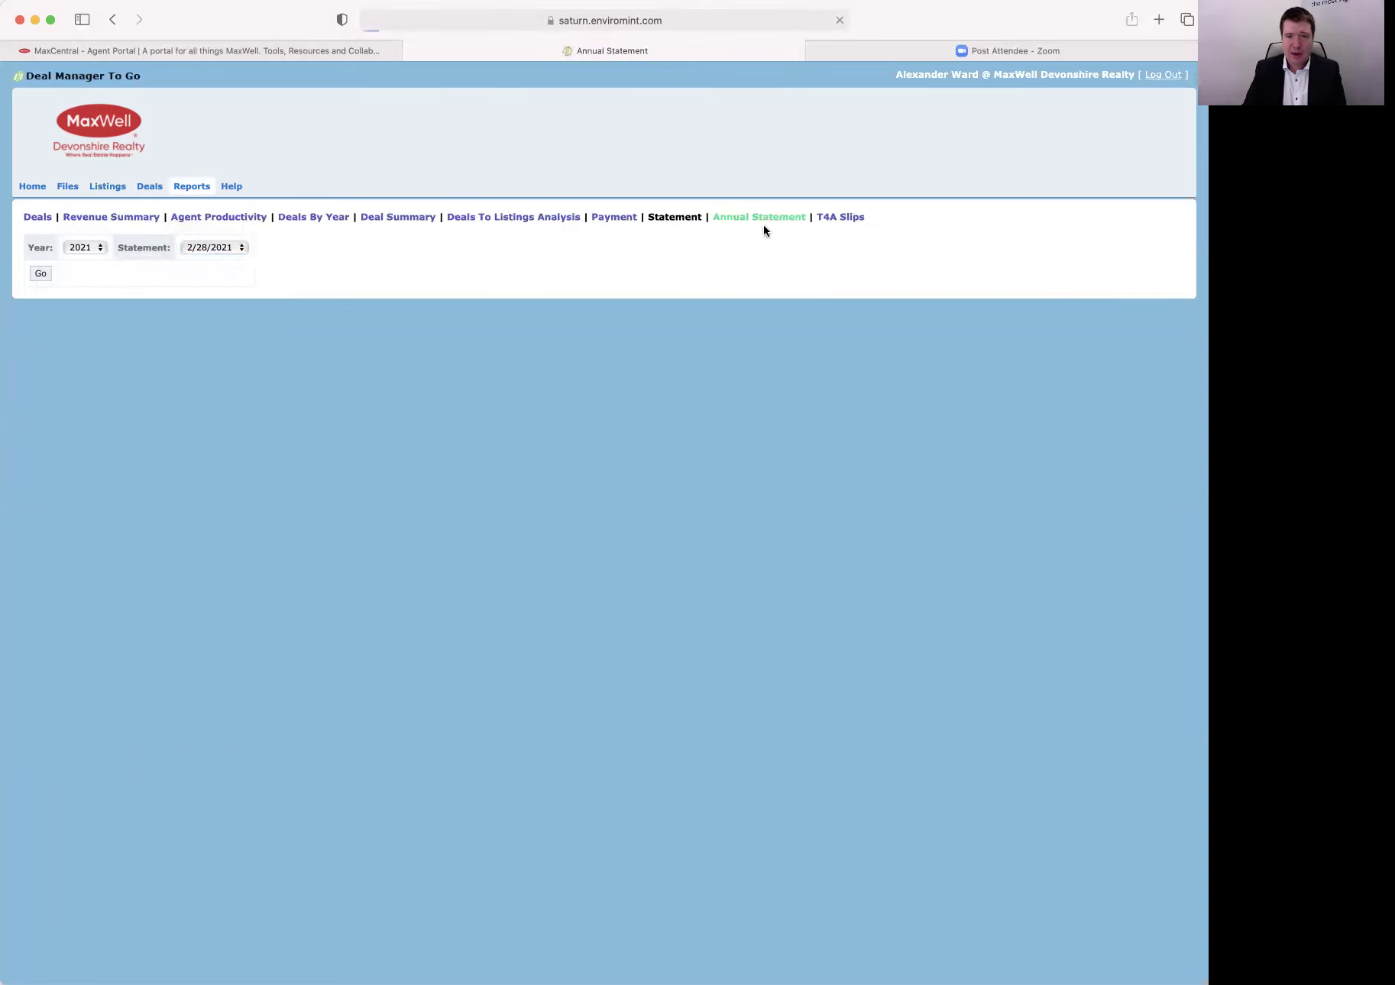
Load the 2020 Annual Statement billing summary, then go back to the home page.
{"action": "left_click", "coordinate": [100, 246]}
{"action": "left_click", "coordinate": [89, 253]}
{"action": "left_click", "coordinate": [41, 272]}
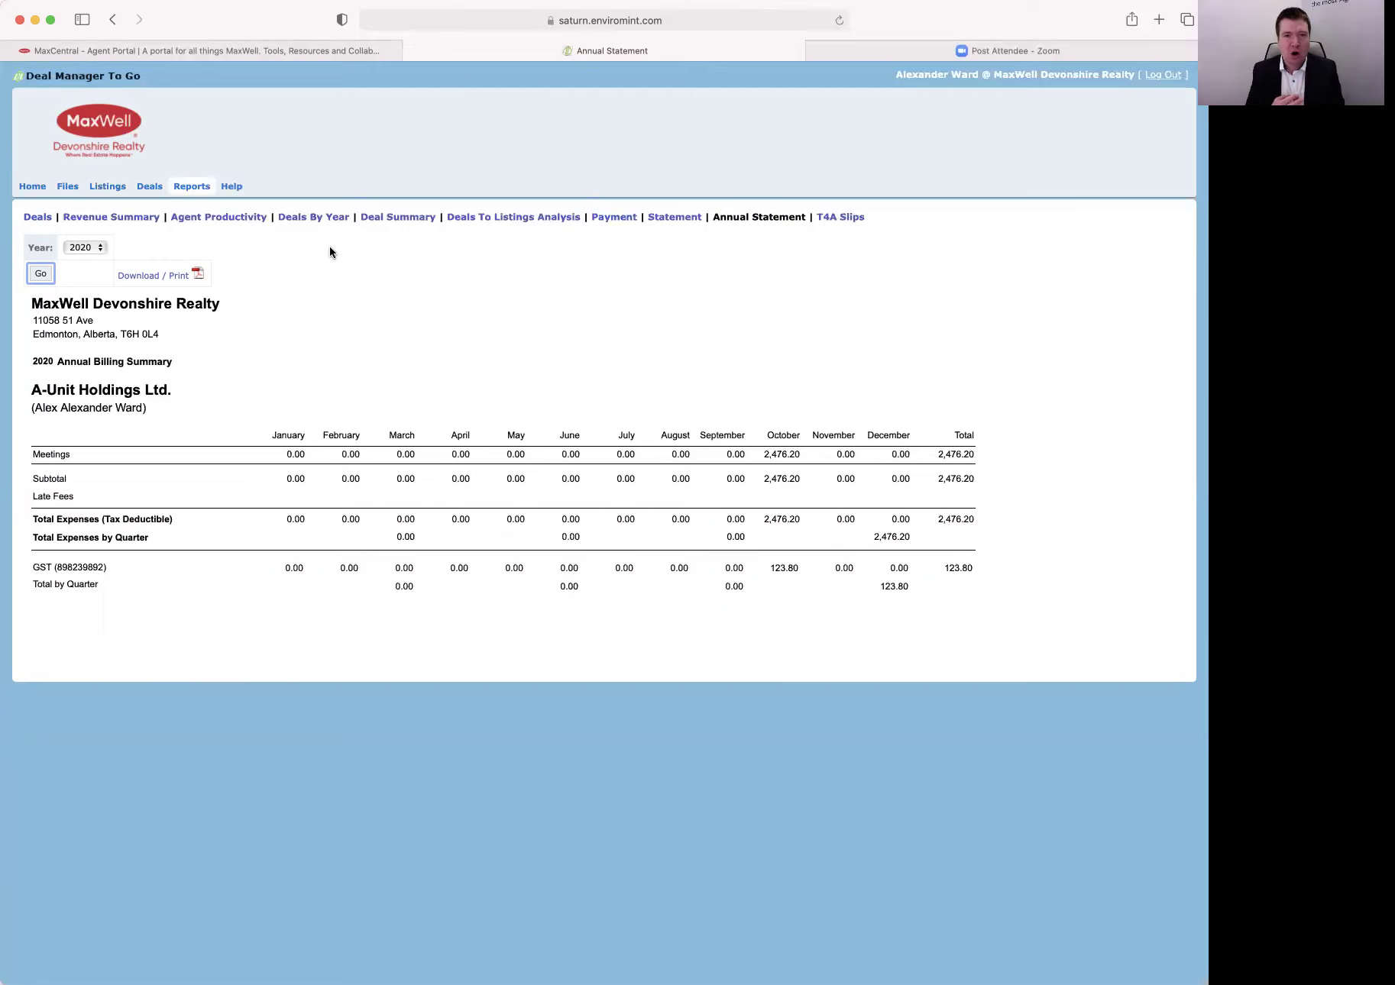
{"action": "left_click", "coordinate": [32, 186]}
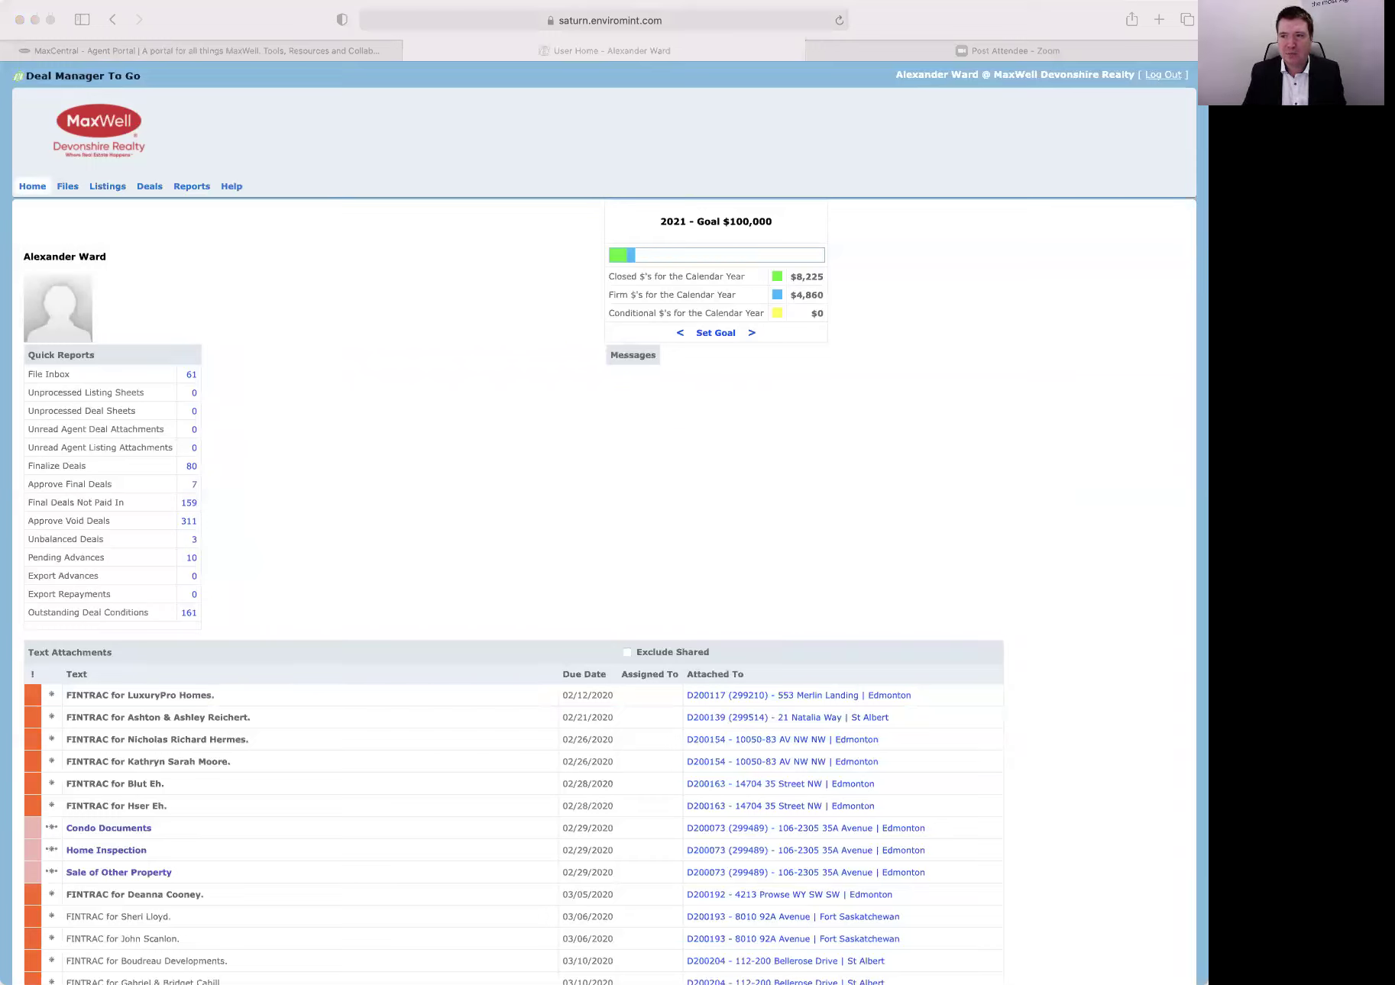
Log out of Deal Manager To Go, autofill the saved login, and return to the MaxCentral portal.
{"action": "left_click", "coordinate": [869, 209]}
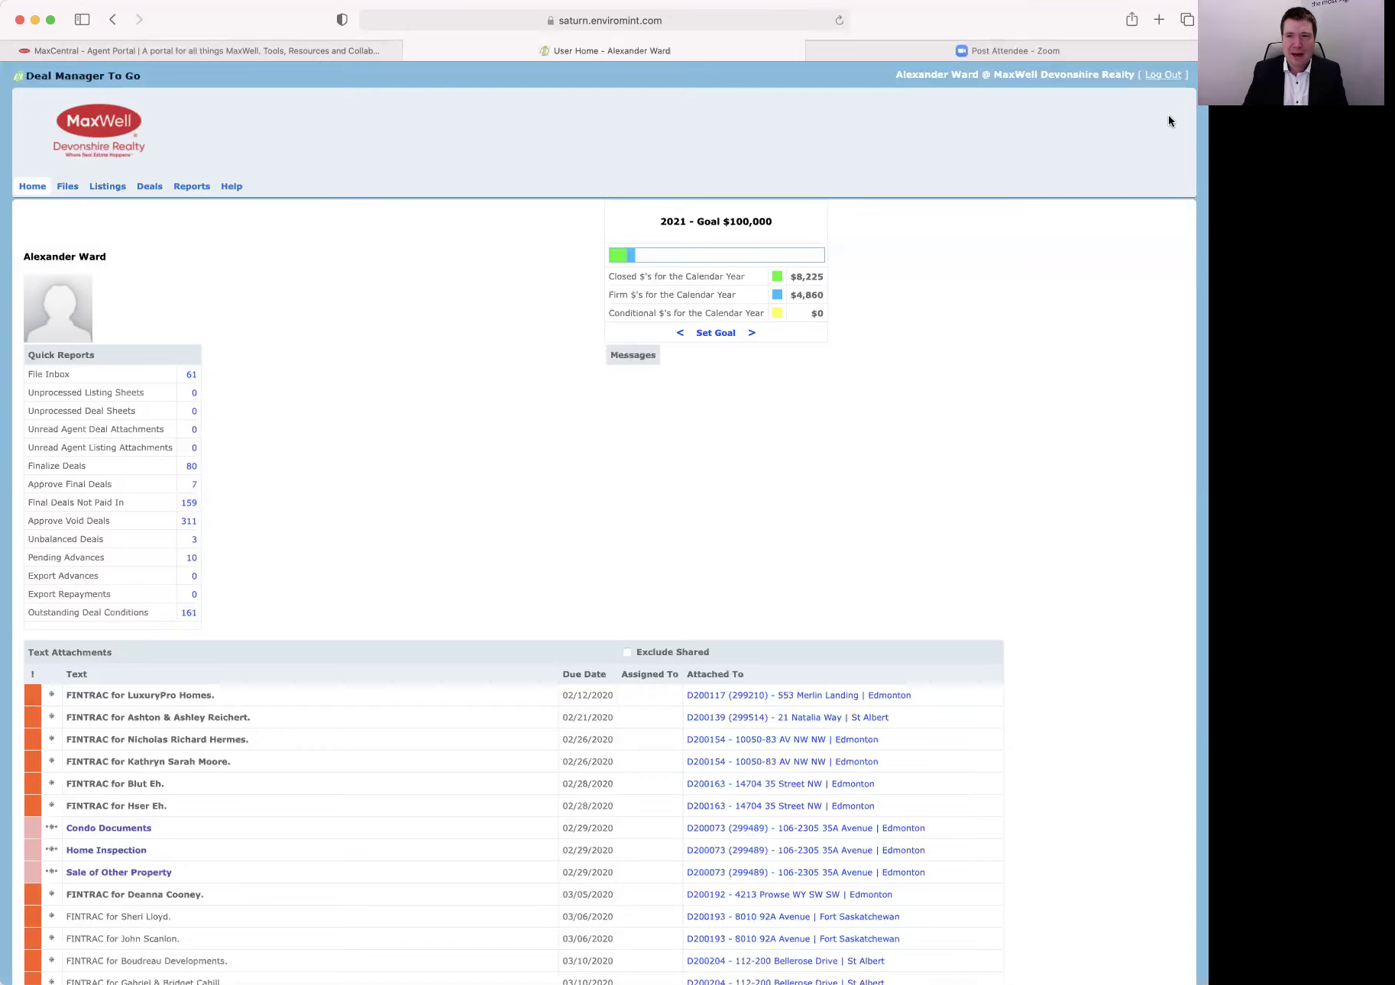
{"action": "left_click", "coordinate": [1158, 77]}
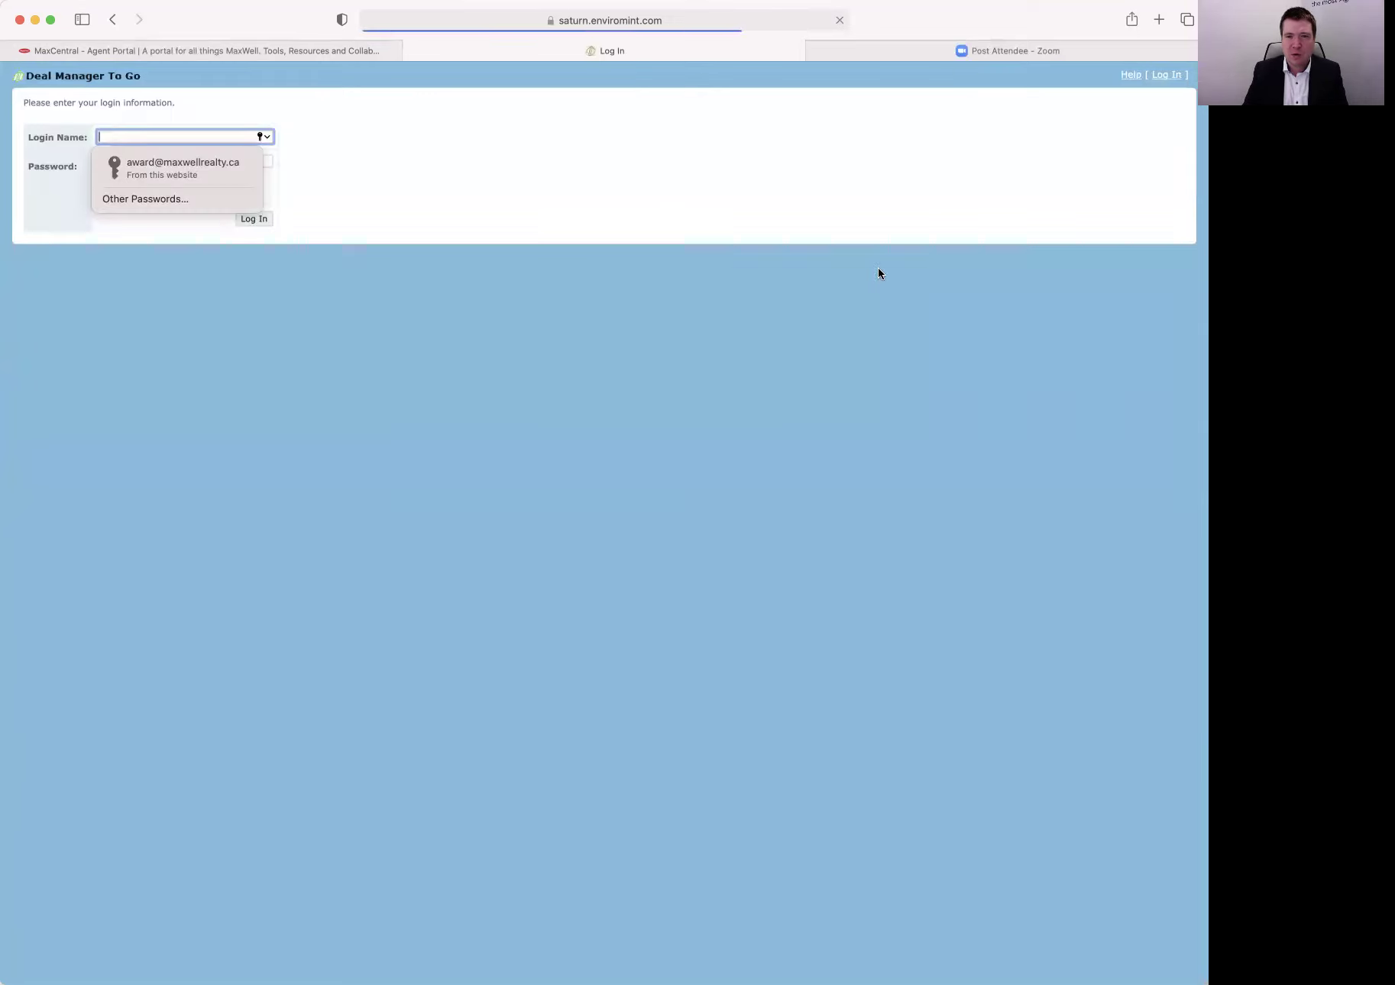
{"action": "left_click", "coordinate": [147, 136]}
{"action": "left_click", "coordinate": [155, 157]}
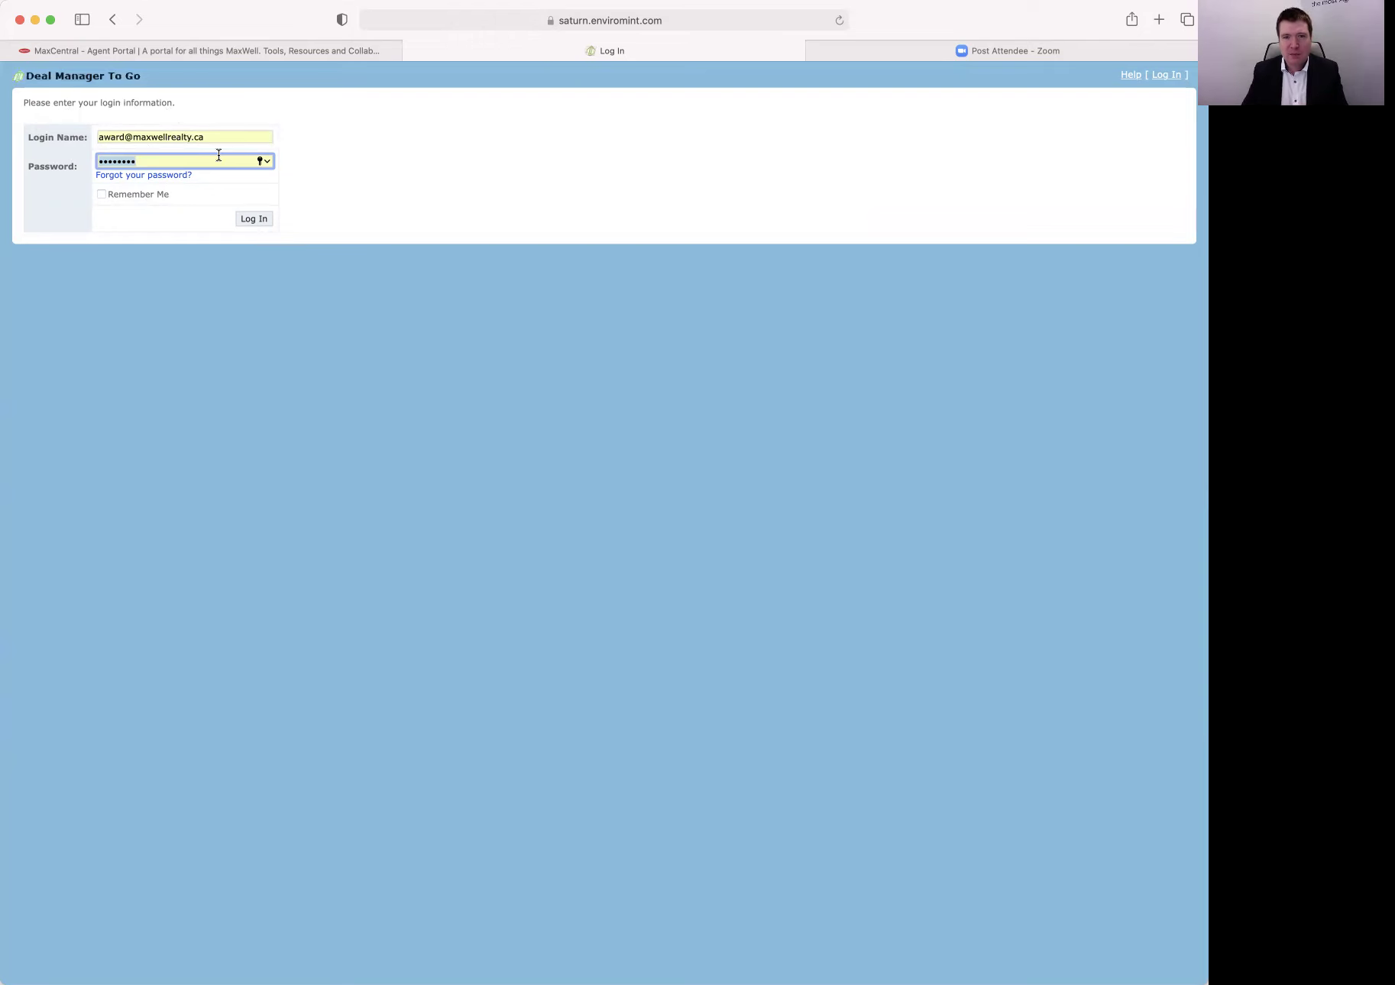
{"action": "left_click", "coordinate": [196, 50]}
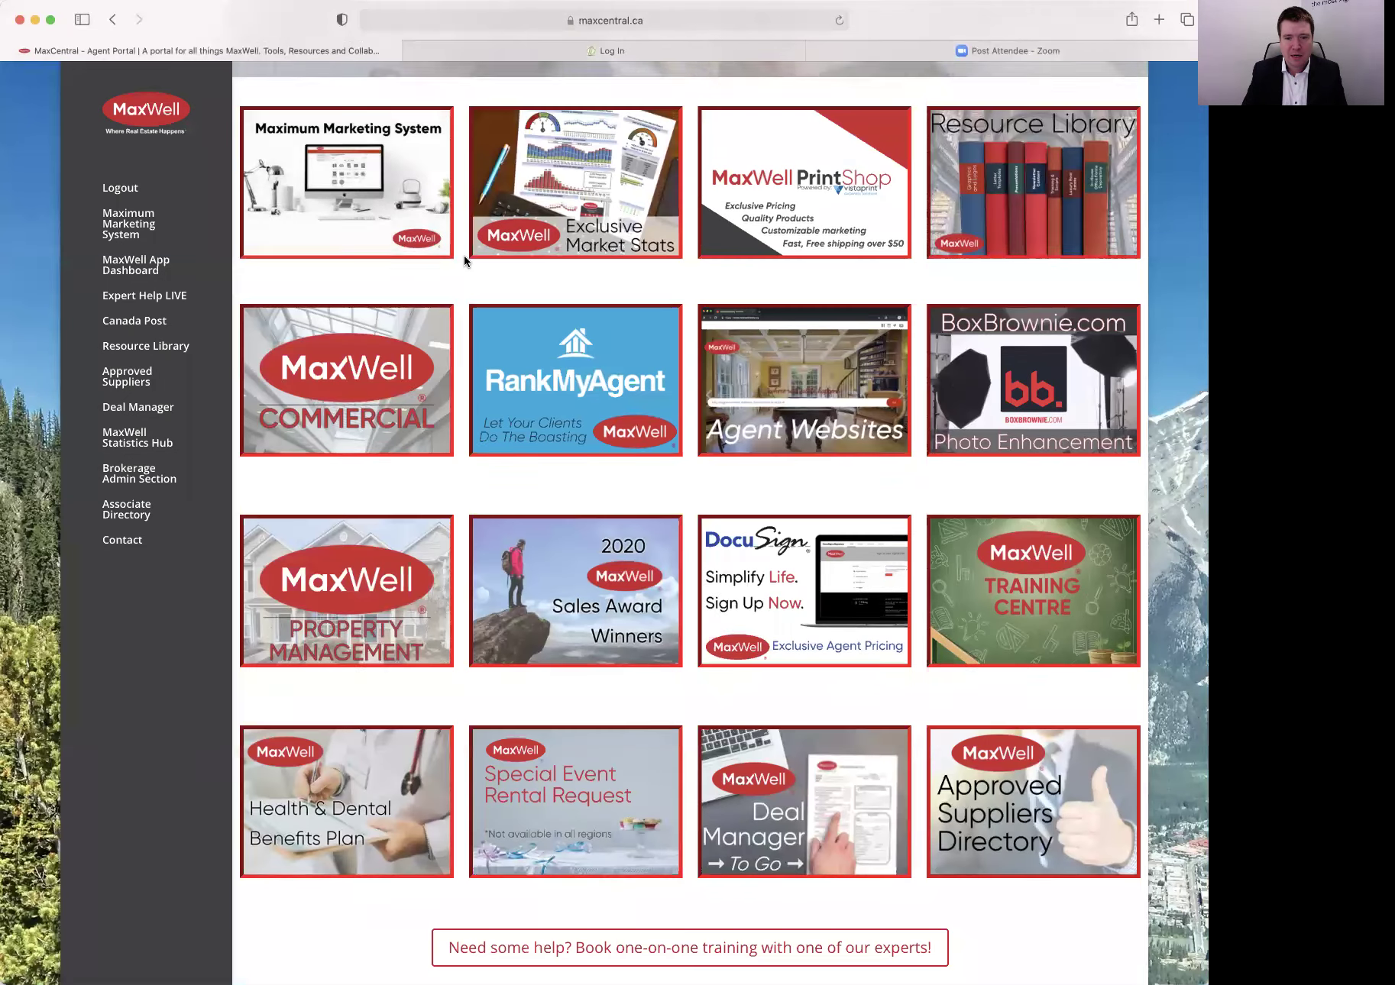